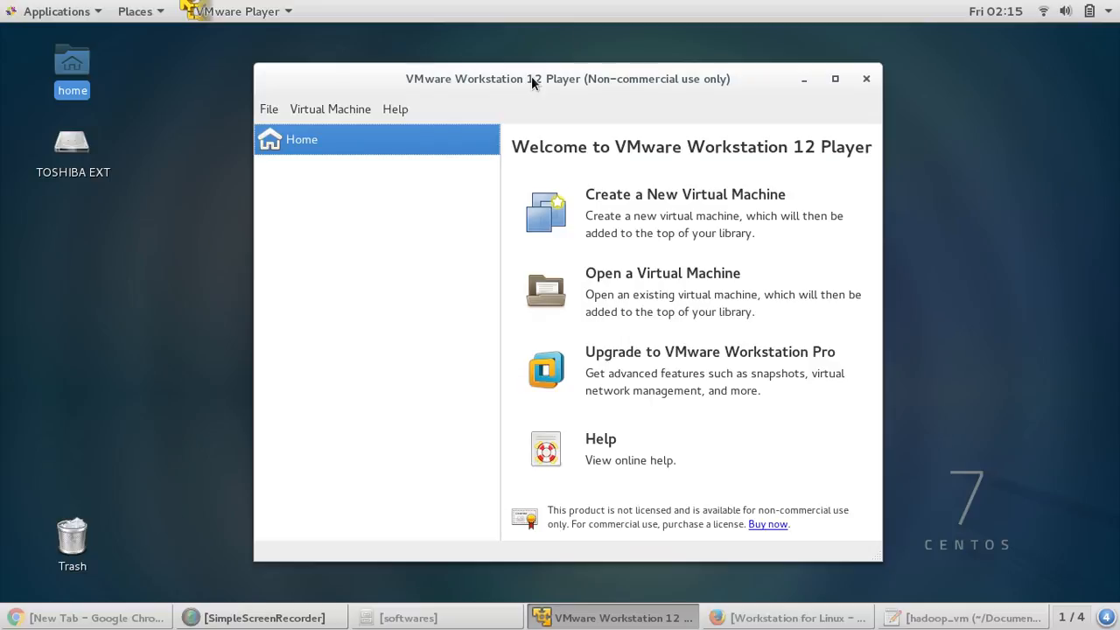
- Bring the softwares folder with the CentOS 6.8 DVD1 and DVD2 ISOs to the front
click(448, 618)
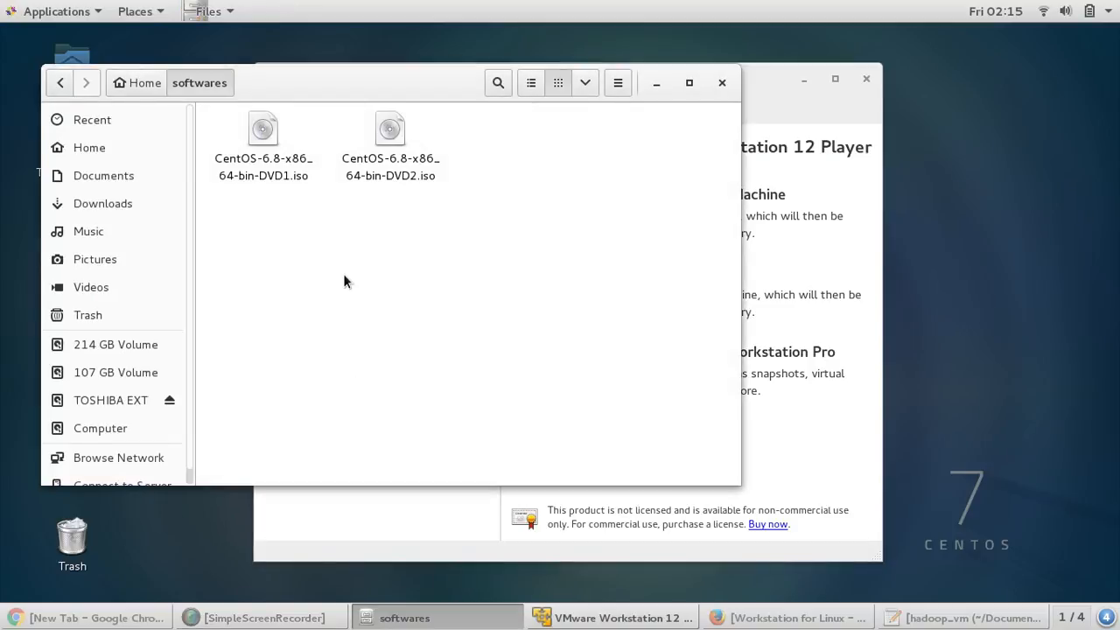
click(126, 88)
click(338, 342)
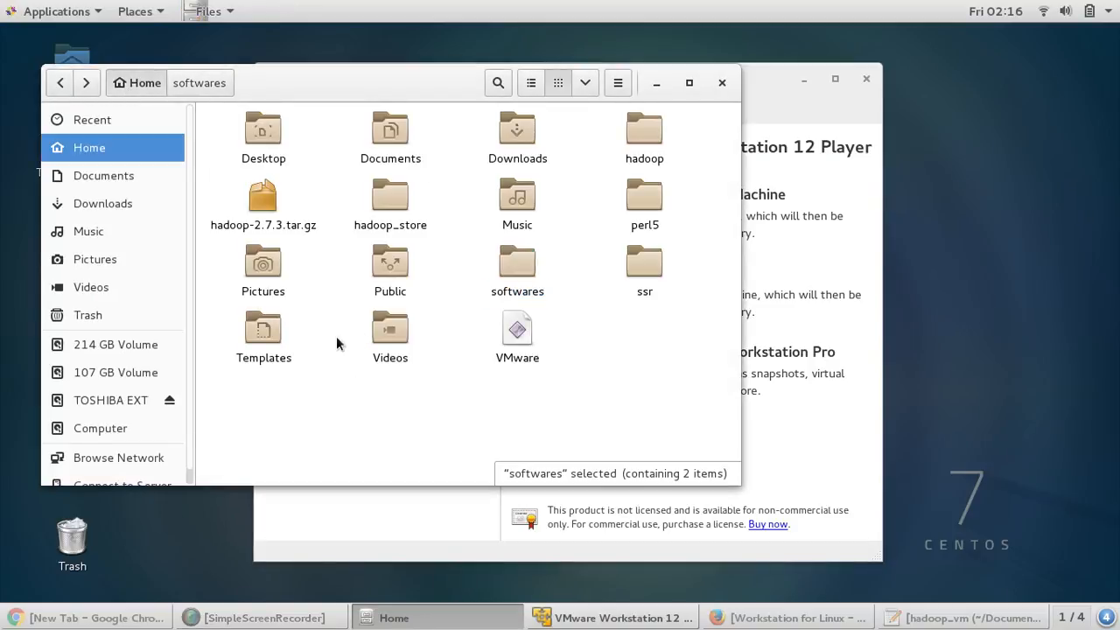
double_click(491, 263)
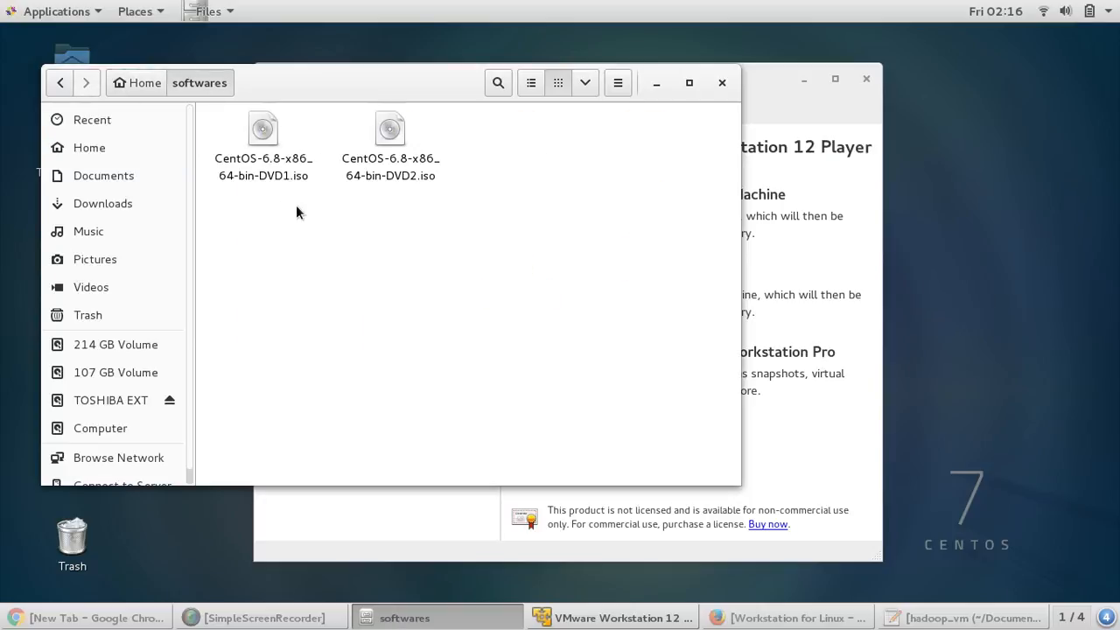
click(393, 139)
click(365, 232)
click(258, 159)
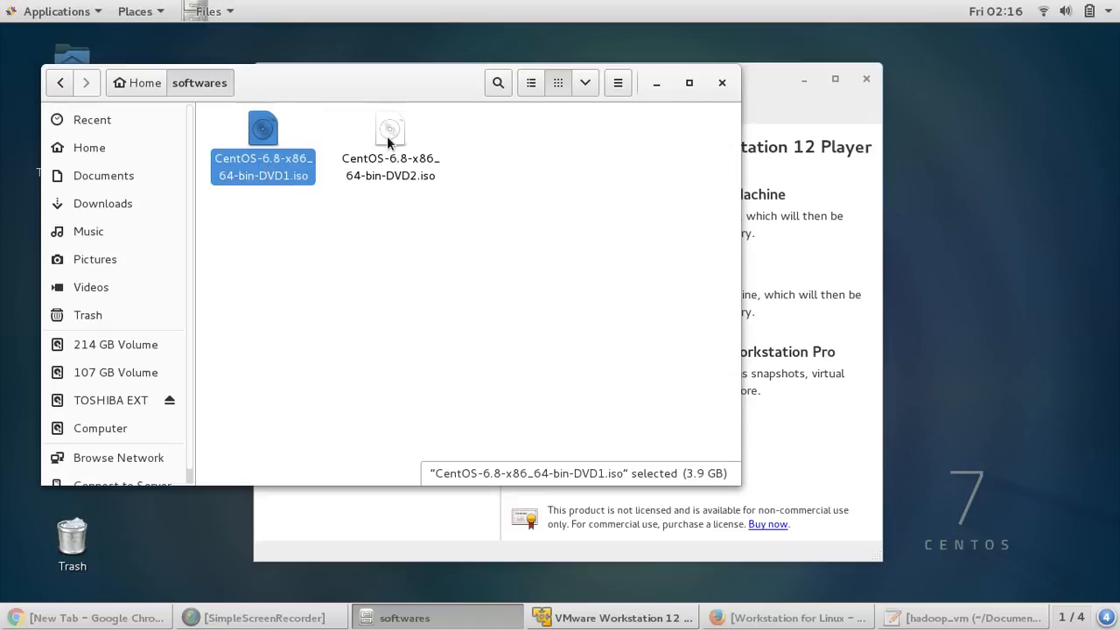
click(387, 136)
click(383, 210)
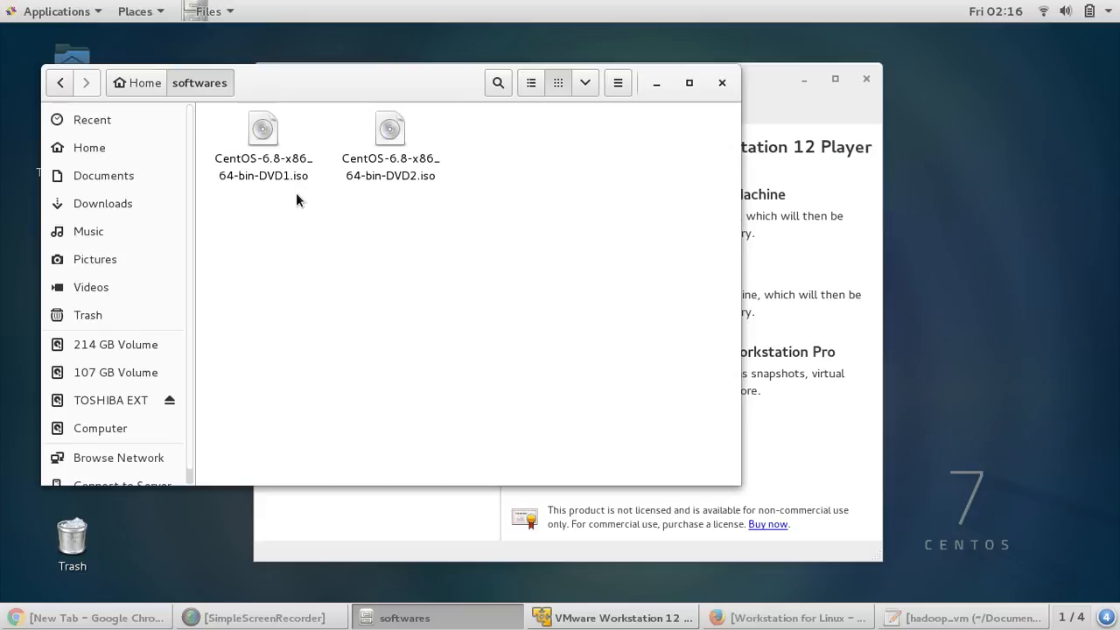
click(264, 136)
click(390, 131)
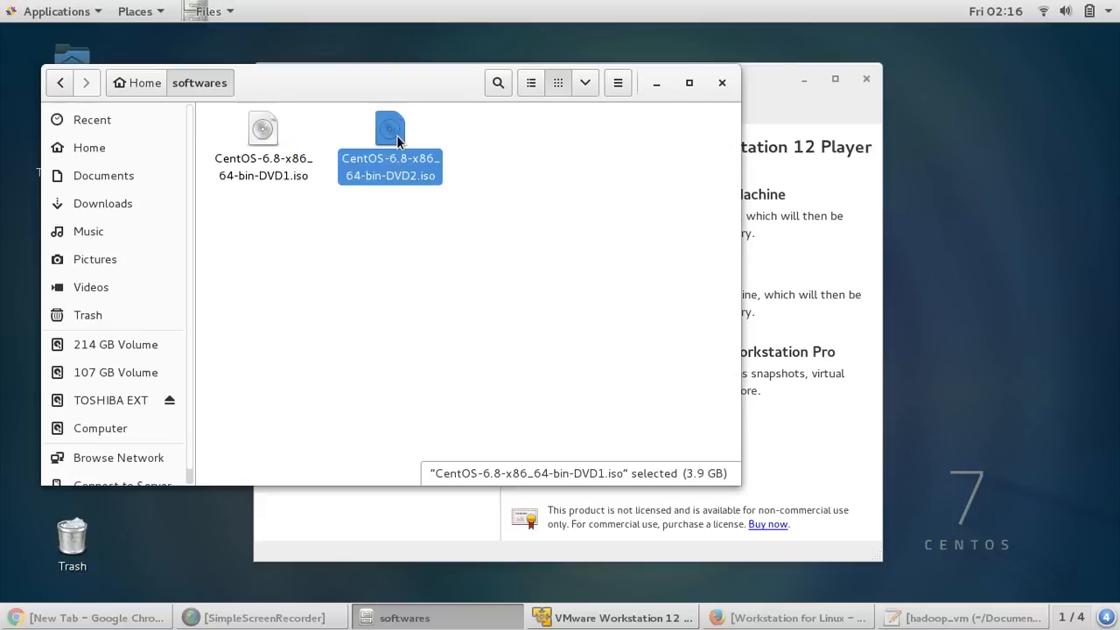
click(345, 221)
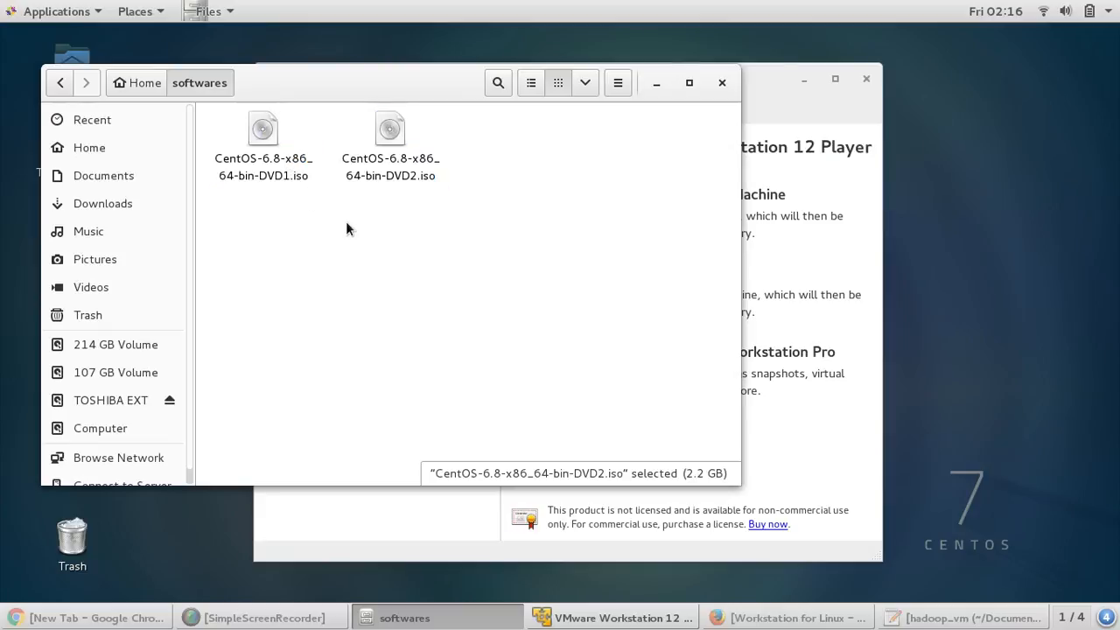
- Minimize the softwares folder and browse the Applications list back to VMware Player's welcome screen
click(657, 83)
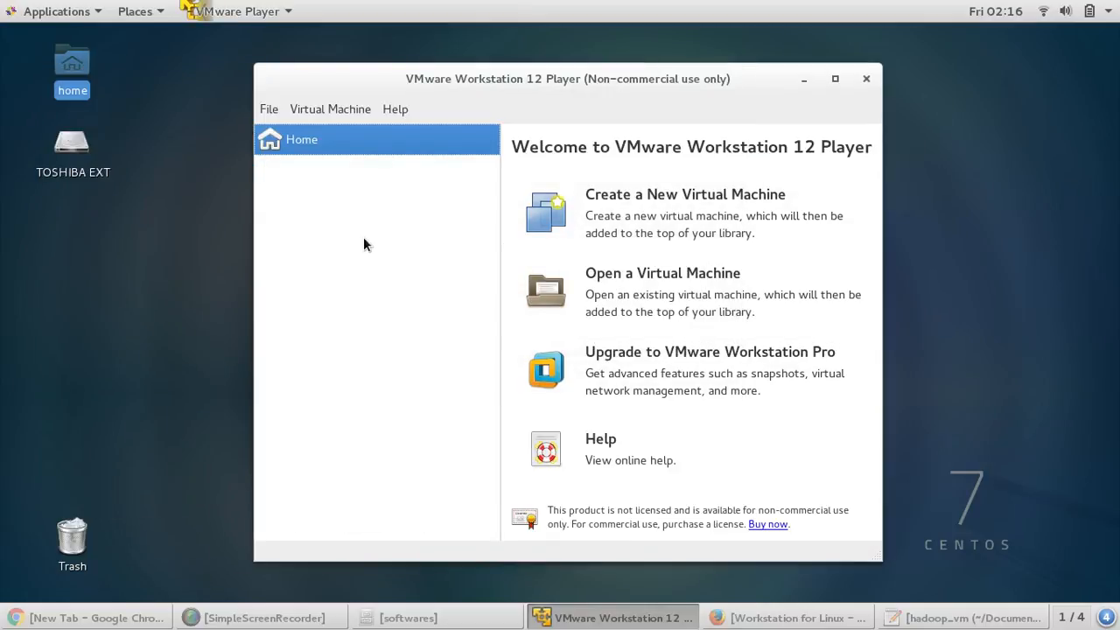
click(57, 11)
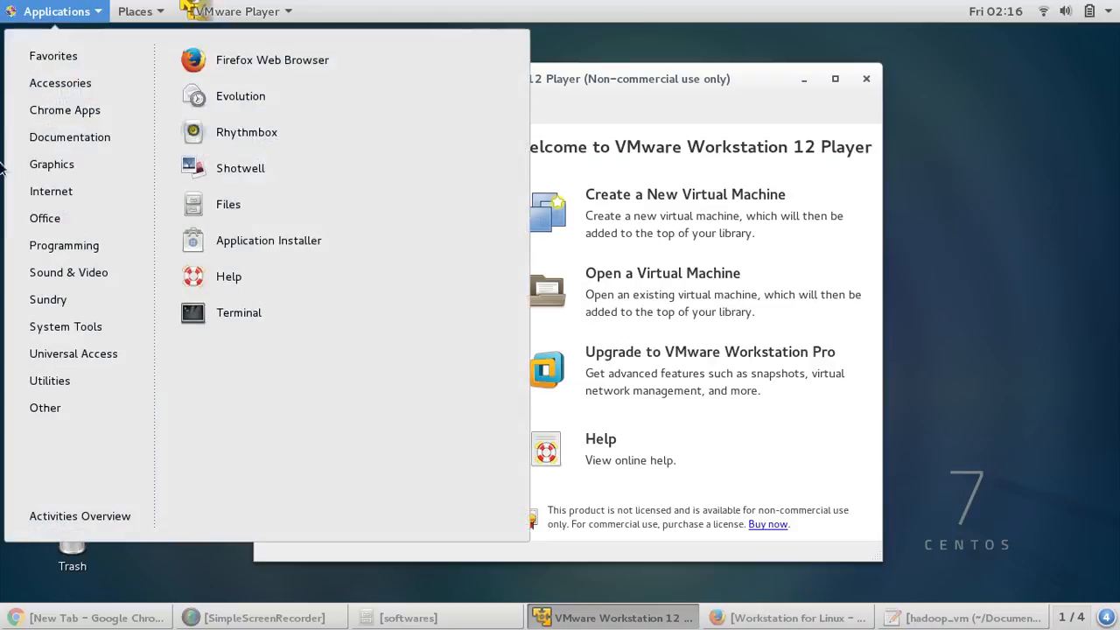
scroll(364, 401, down, 3)
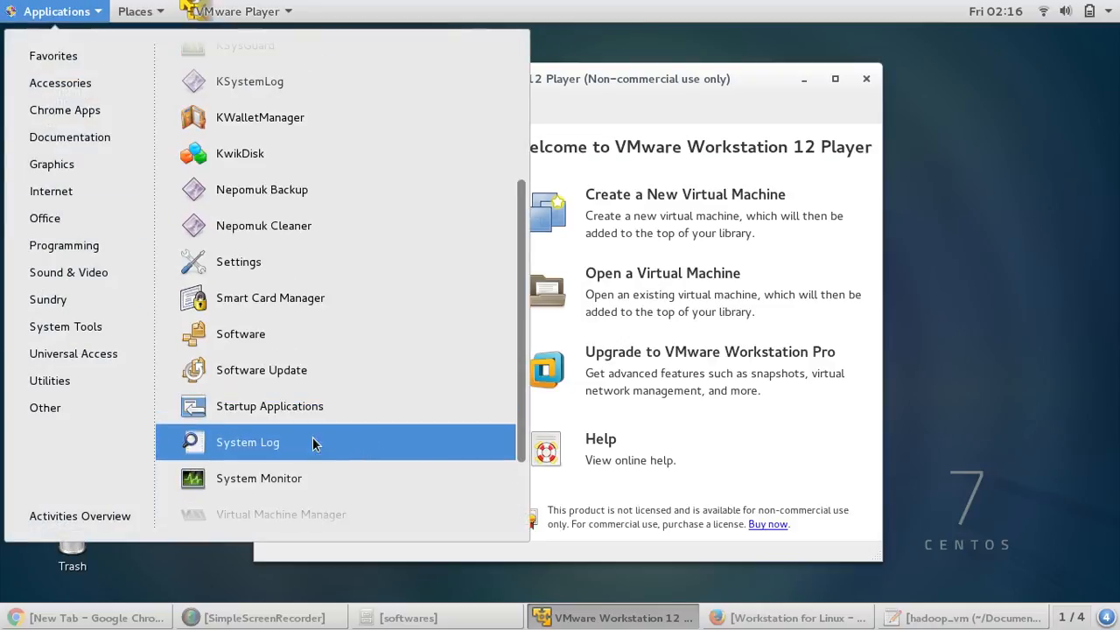
scroll(348, 421, down, 2)
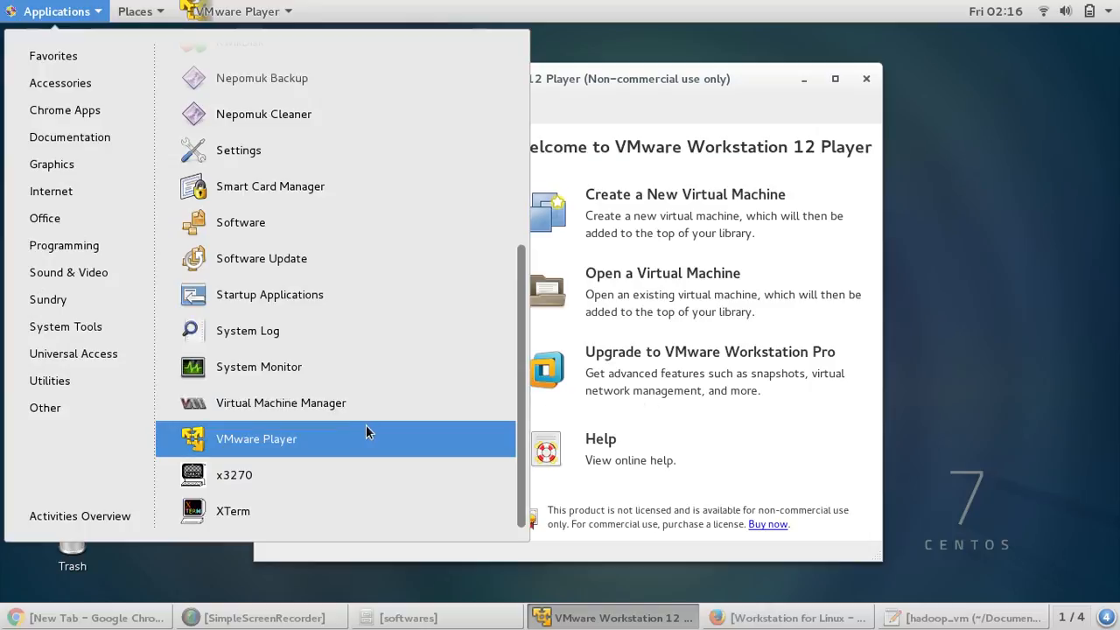
click(644, 73)
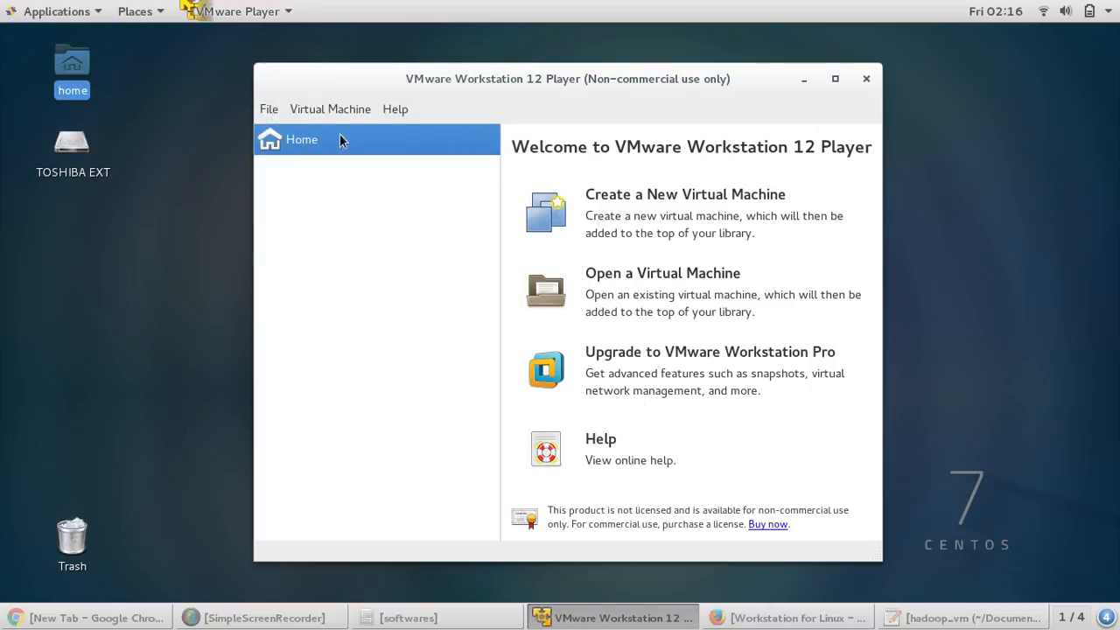
- Start a new virtual machine with 'I will install the operating system later' selected
click(649, 219)
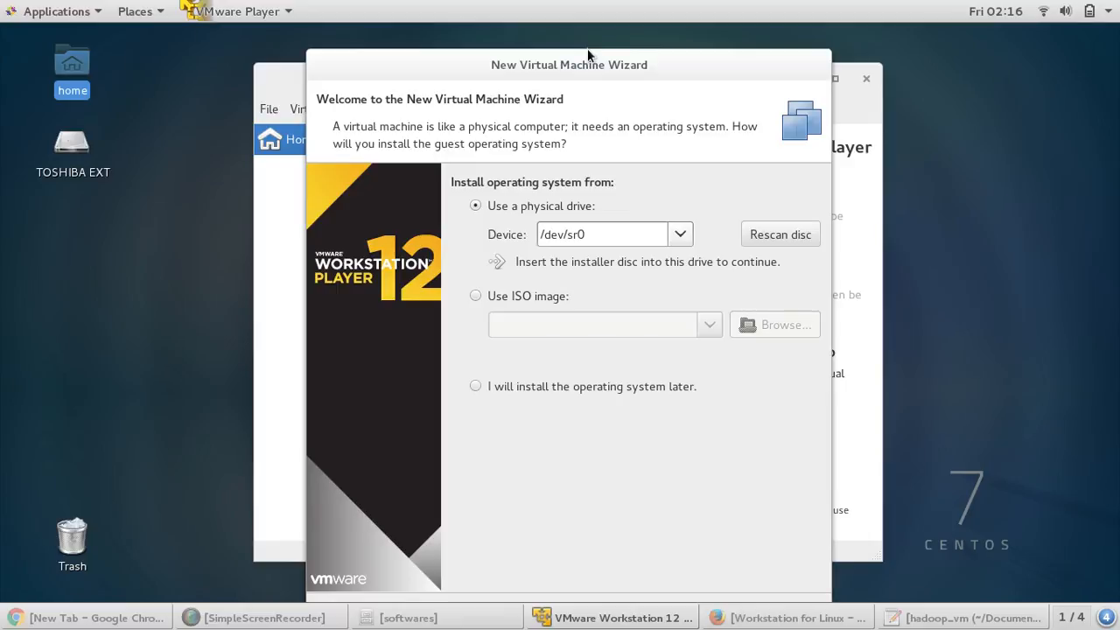
drag(587, 50, 587, 38)
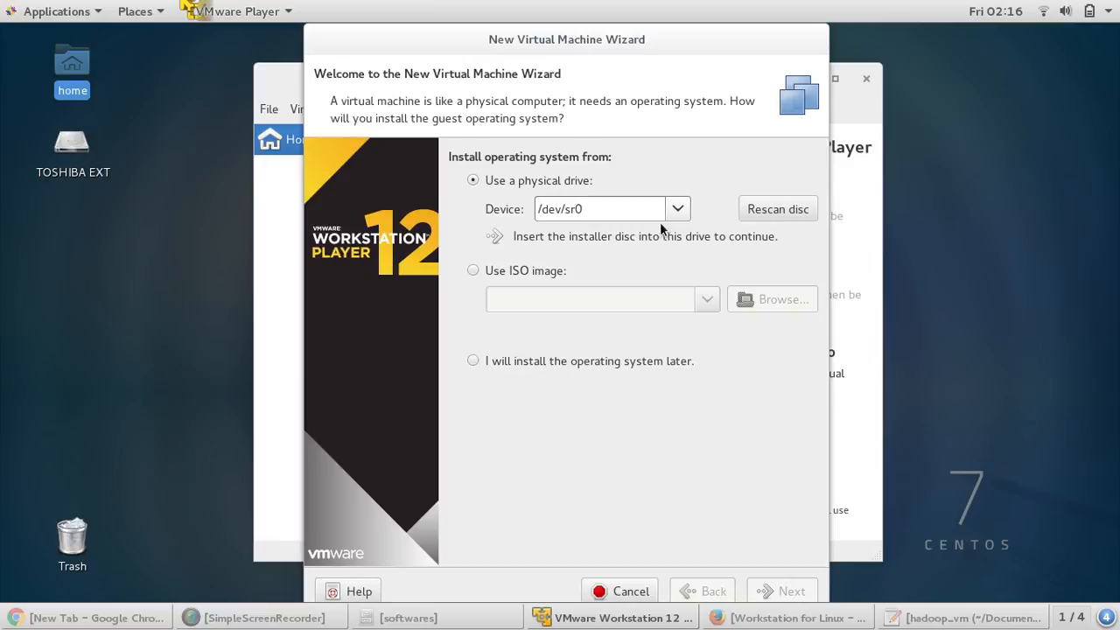
click(473, 361)
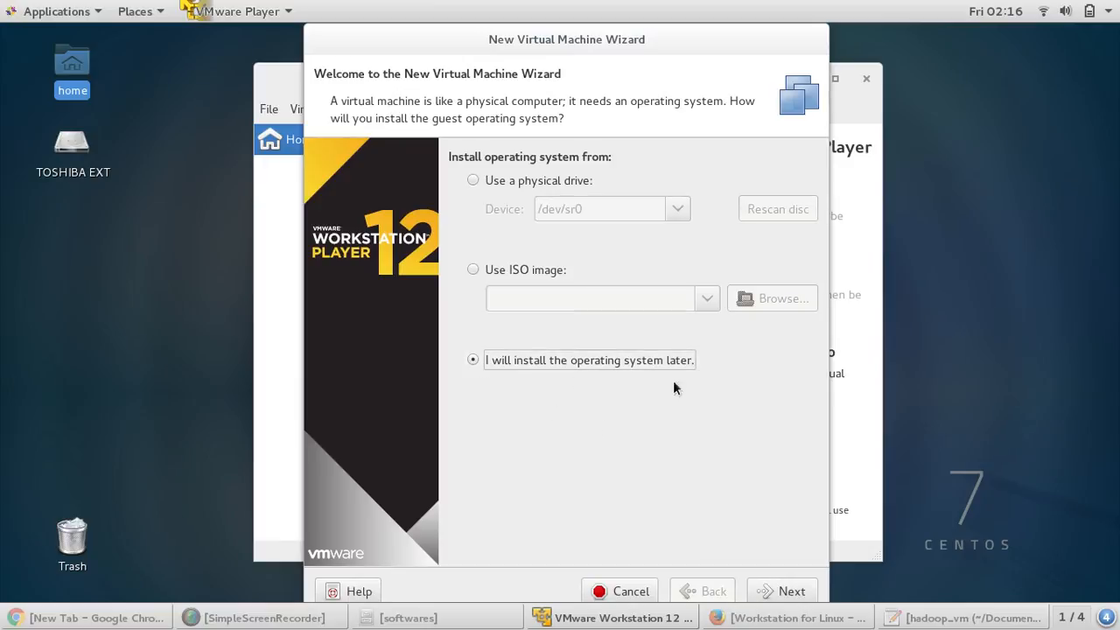
click(785, 592)
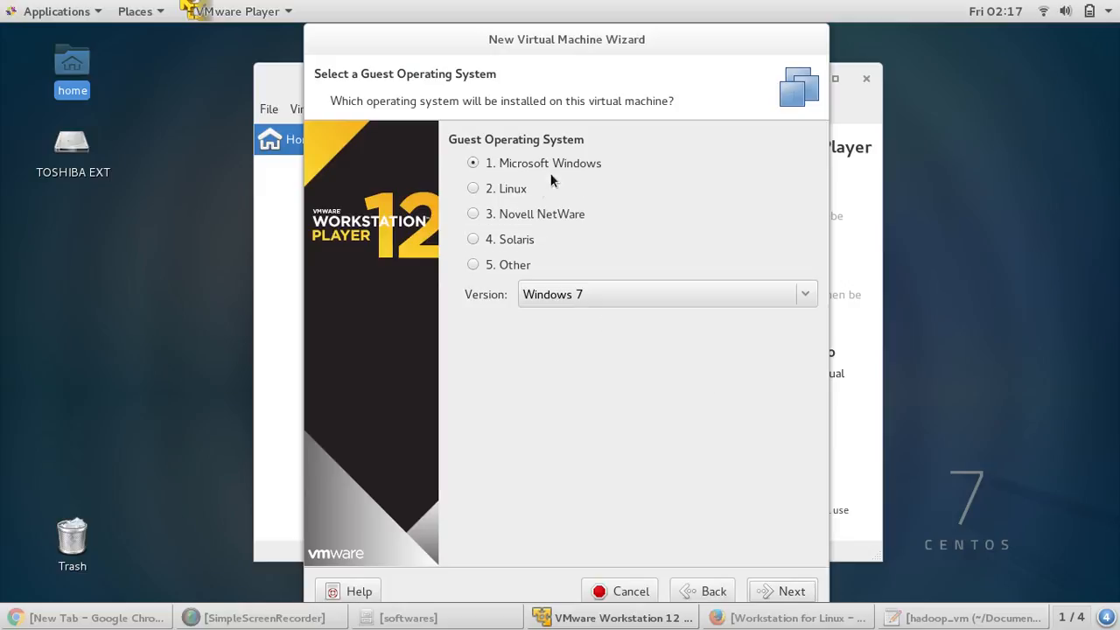
- Choose Linux with version CentOS 64-bit as the guest operating system
click(474, 190)
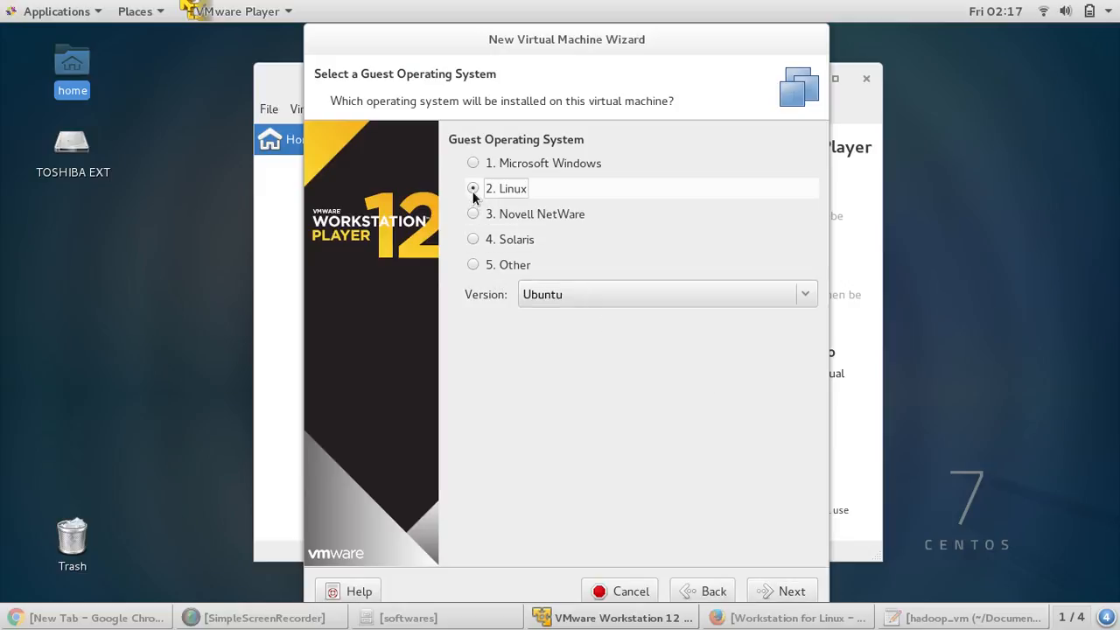
click(805, 296)
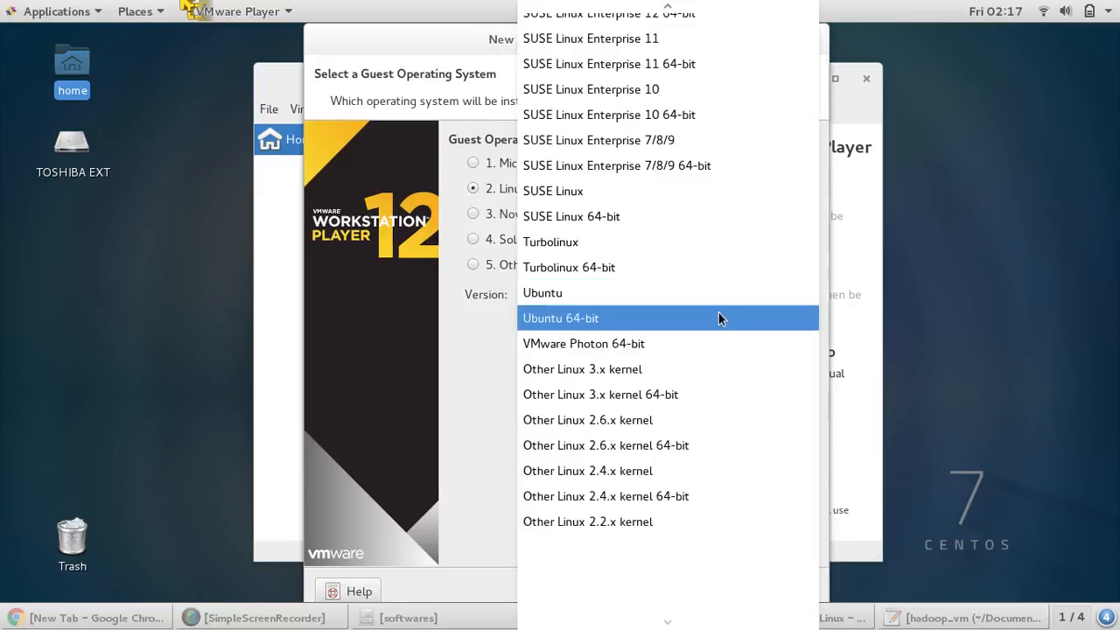
scroll(696, 440, down, 2)
scroll(692, 437, up, 5)
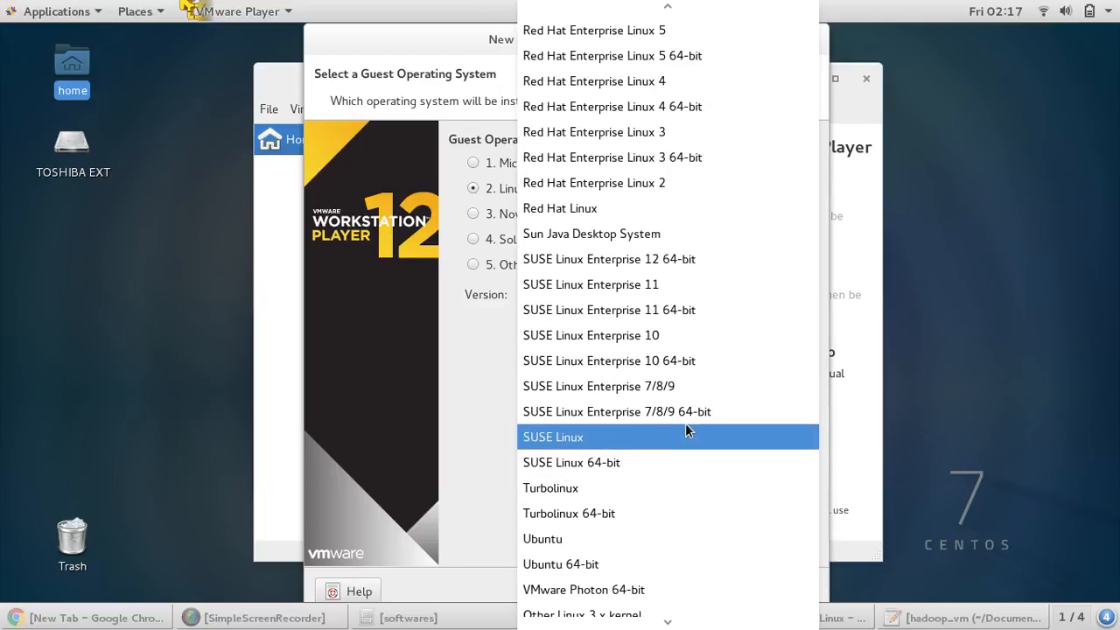
scroll(689, 428, down, 3)
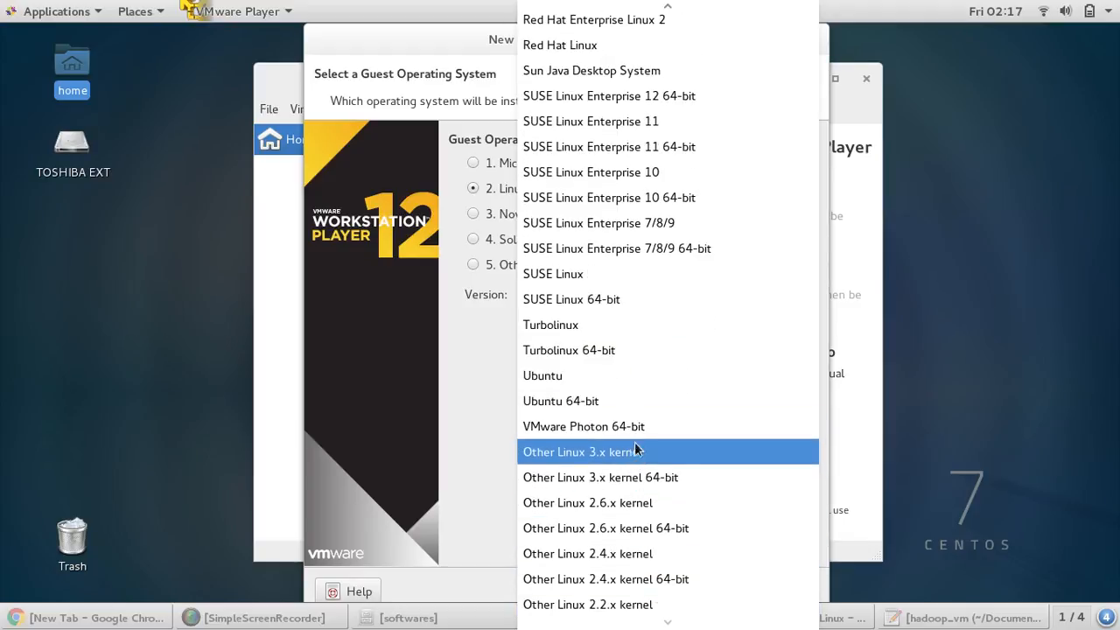
scroll(633, 432, up, 1)
scroll(633, 429, up, 2)
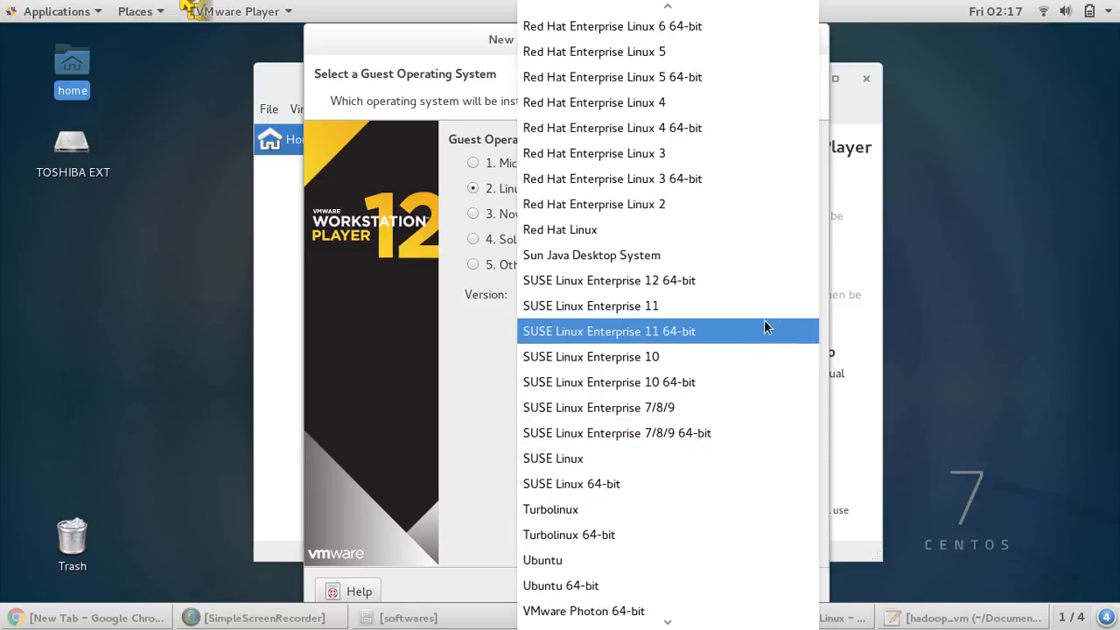
scroll(786, 460, up, 1)
scroll(784, 453, up, 5)
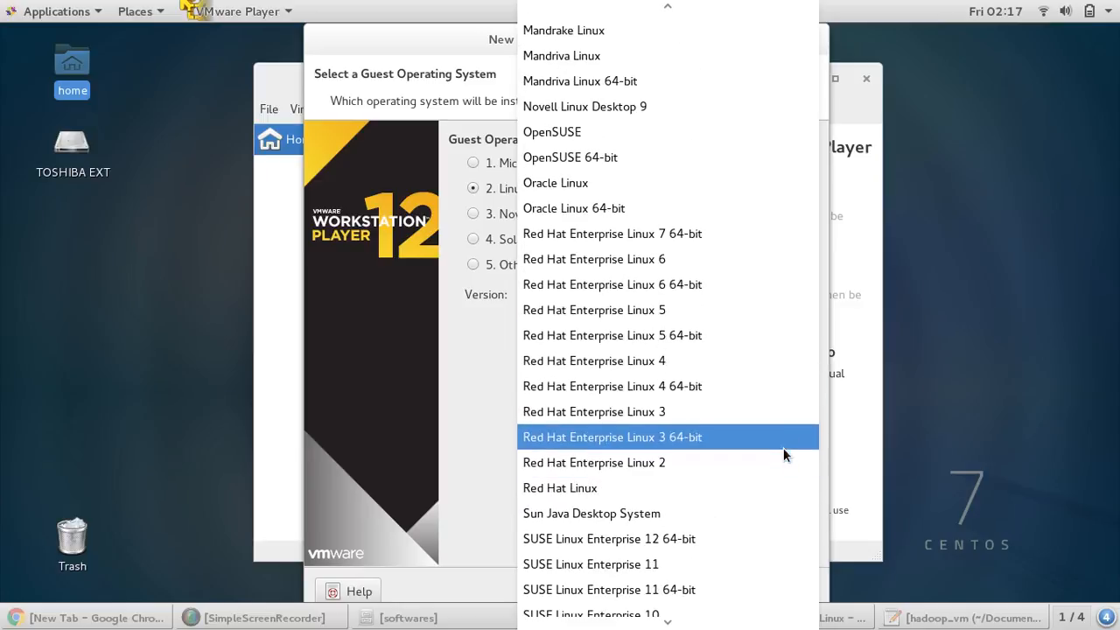
scroll(782, 452, up, 3)
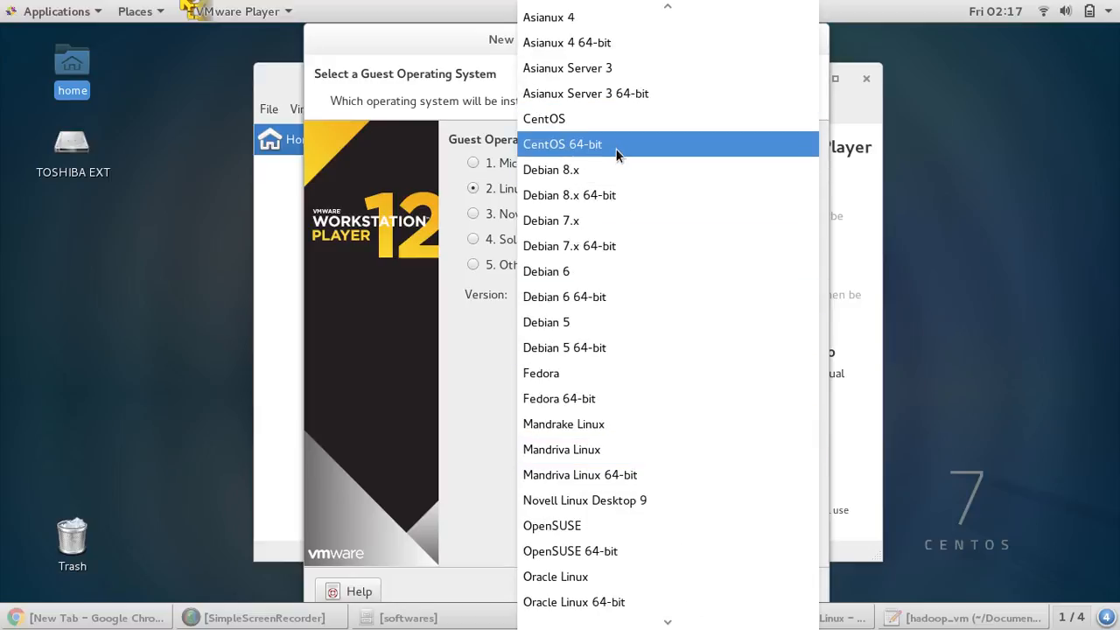
click(620, 151)
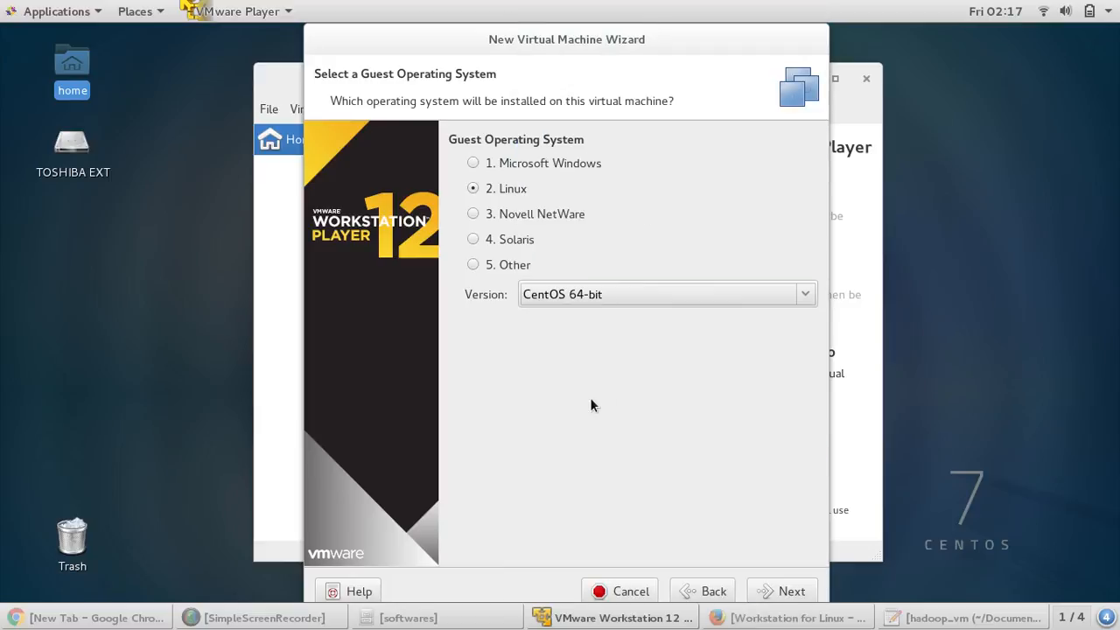
click(767, 593)
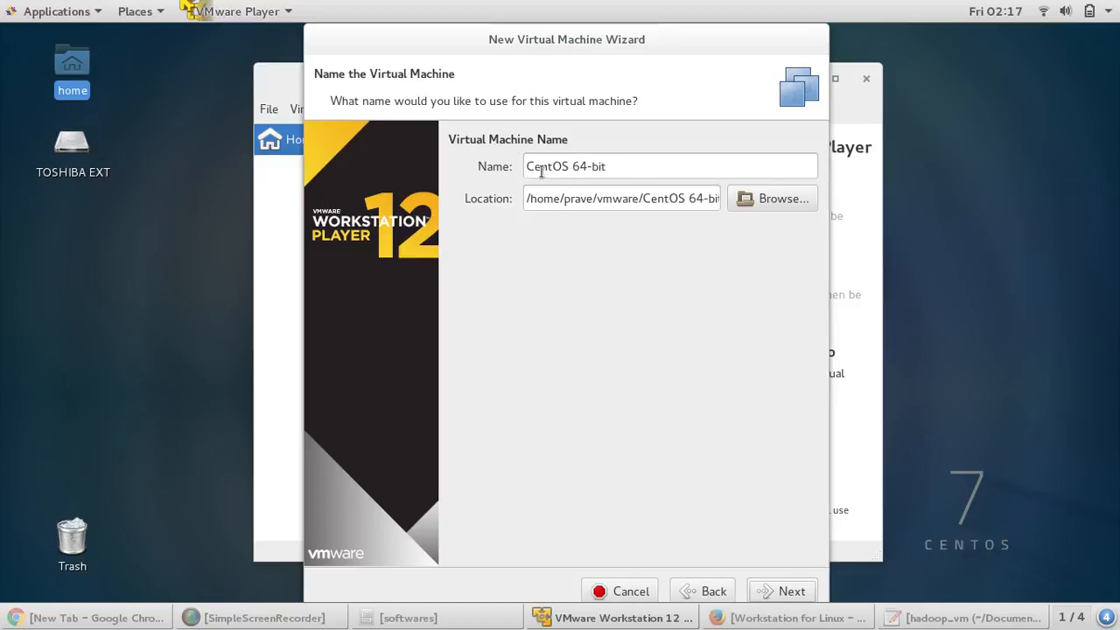
- Rename the virtual machine to 'CentOS 64-bit base' and check its storage location
click(624, 169)
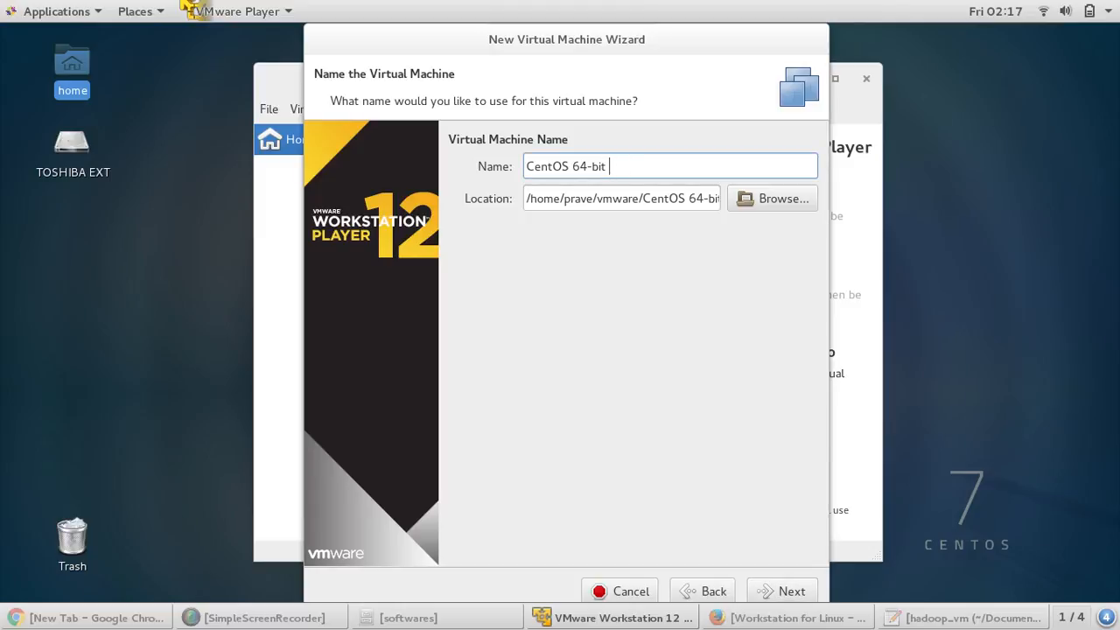
text(base)
drag(526, 199, 725, 204)
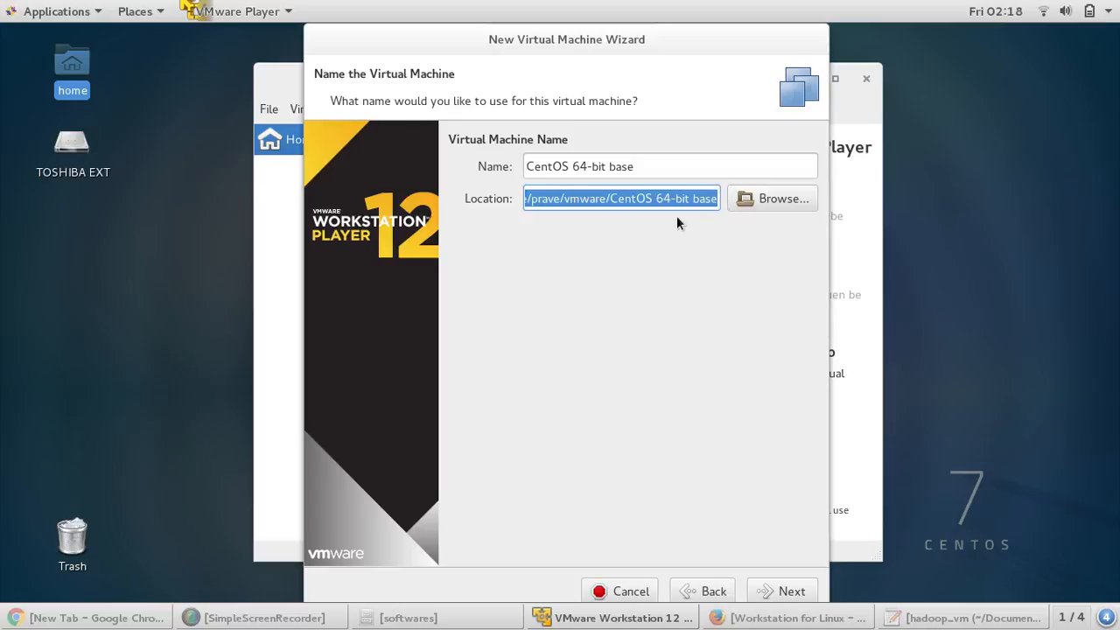
click(631, 198)
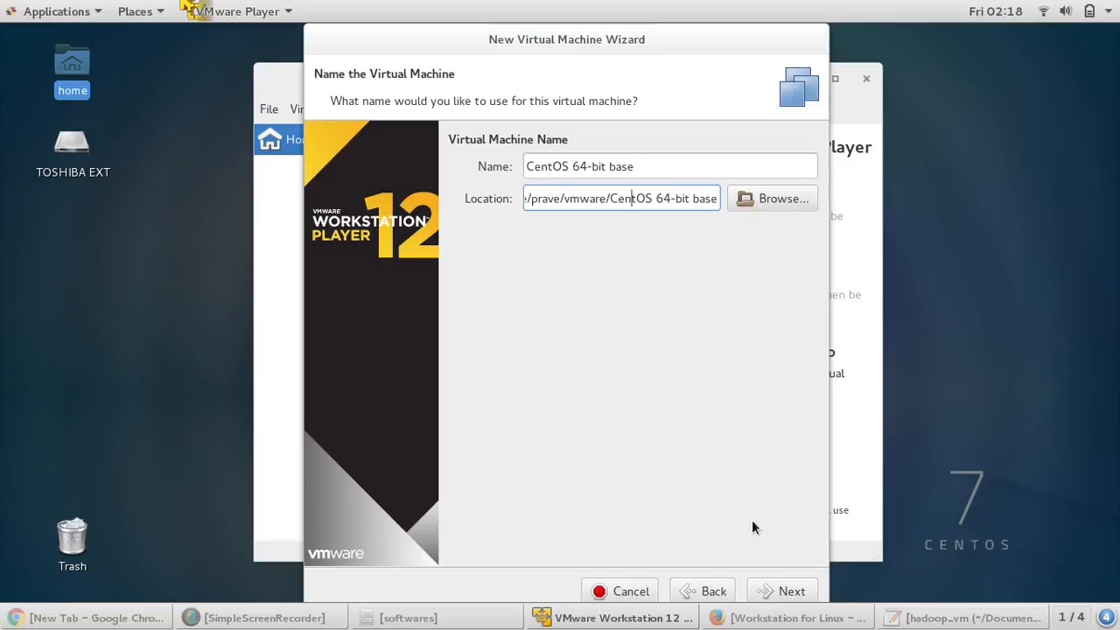
click(779, 593)
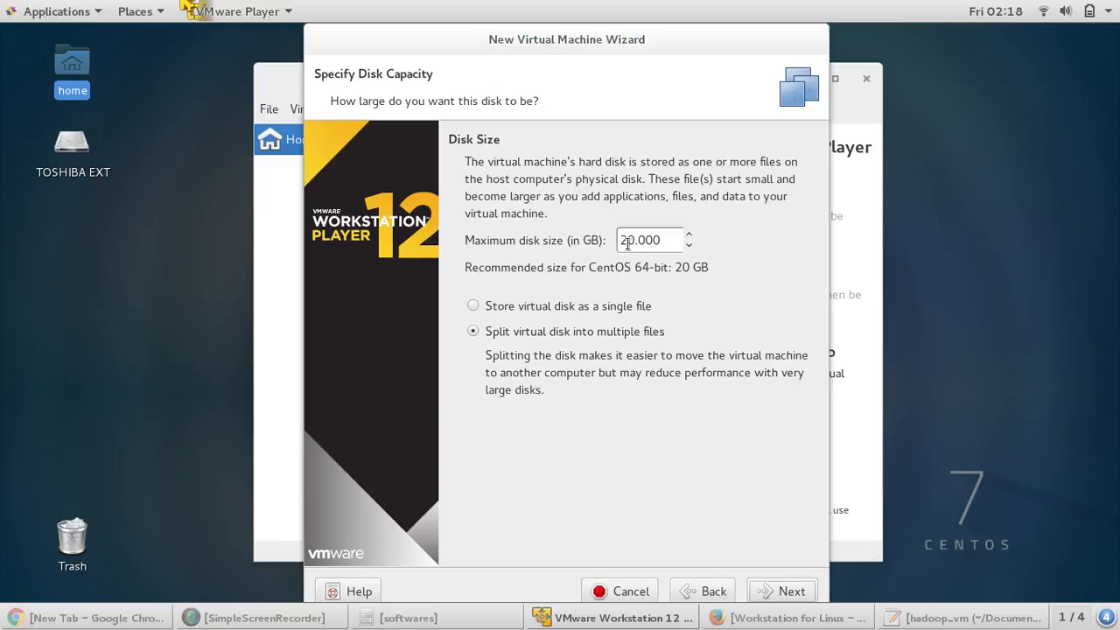
- Change the maximum disk size from 20 GB to 40 GB
double_click(631, 244)
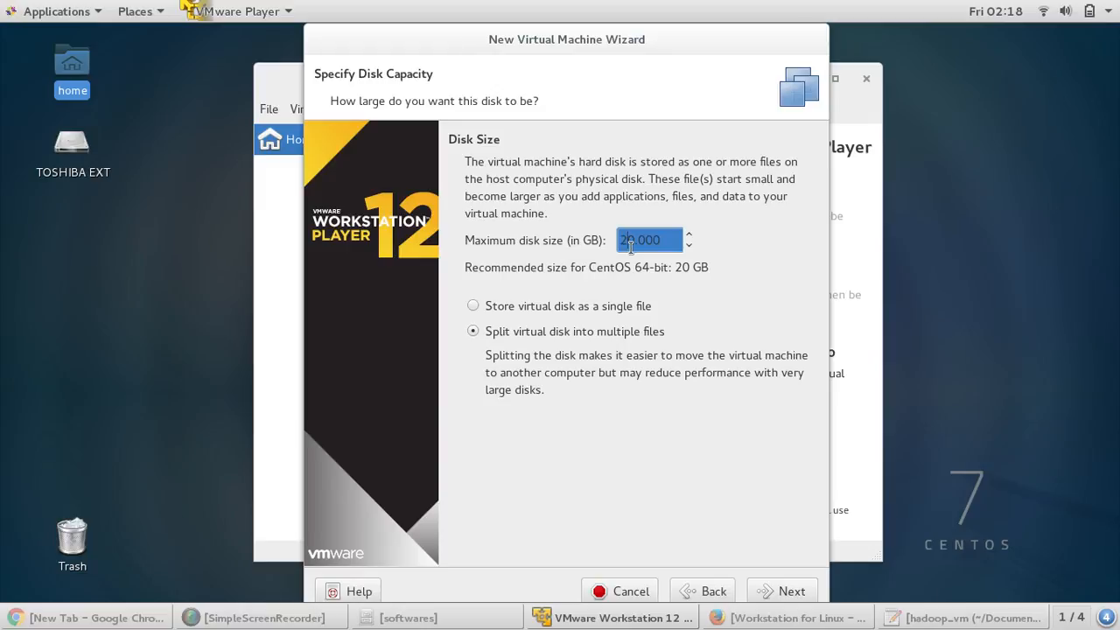
key(BackSpace)
text(4)
click(783, 592)
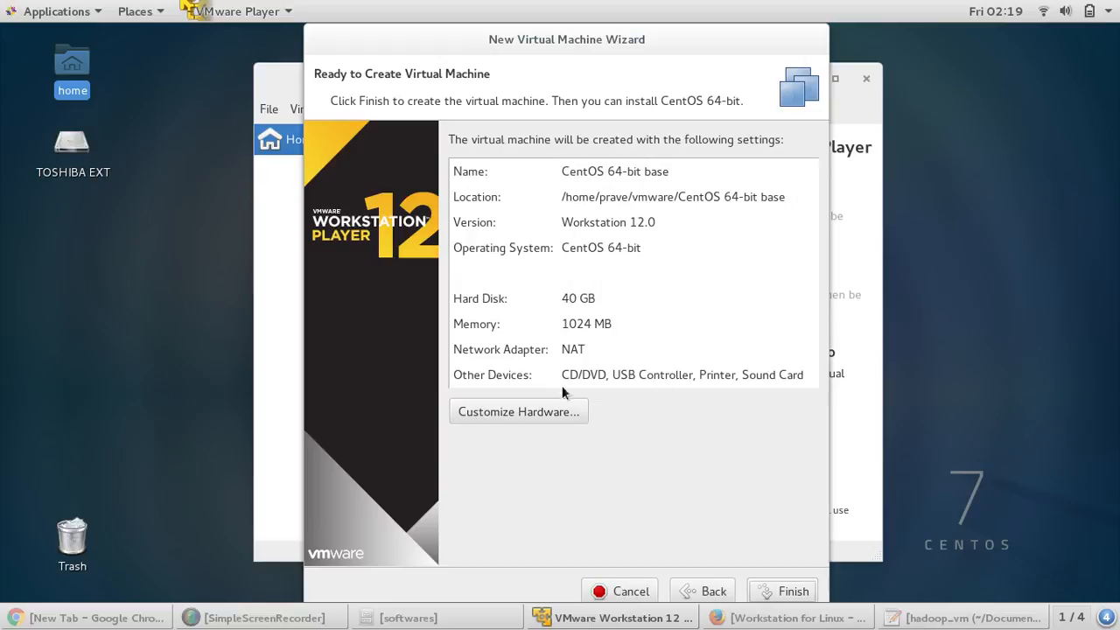
- Finish the wizard to create the CentOS 64-bit base VM and close the confirmation
click(777, 593)
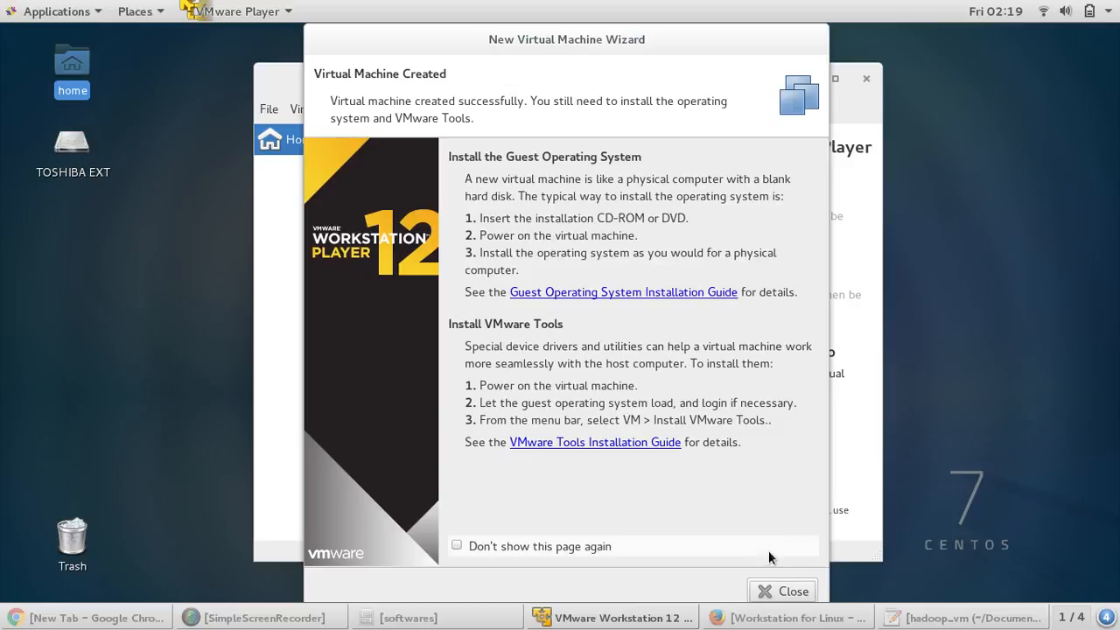
click(791, 592)
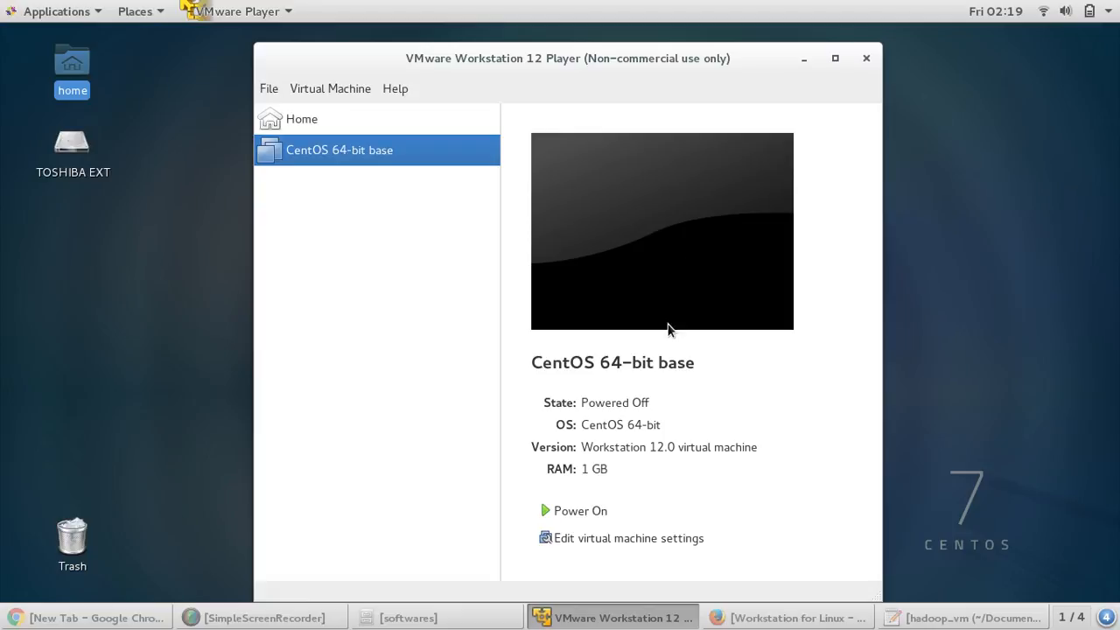
- Attach CentOS-6.8-x86_64-bin-DVD1.iso from the softwares folder to the VM's CD/DVD drive and save
click(635, 539)
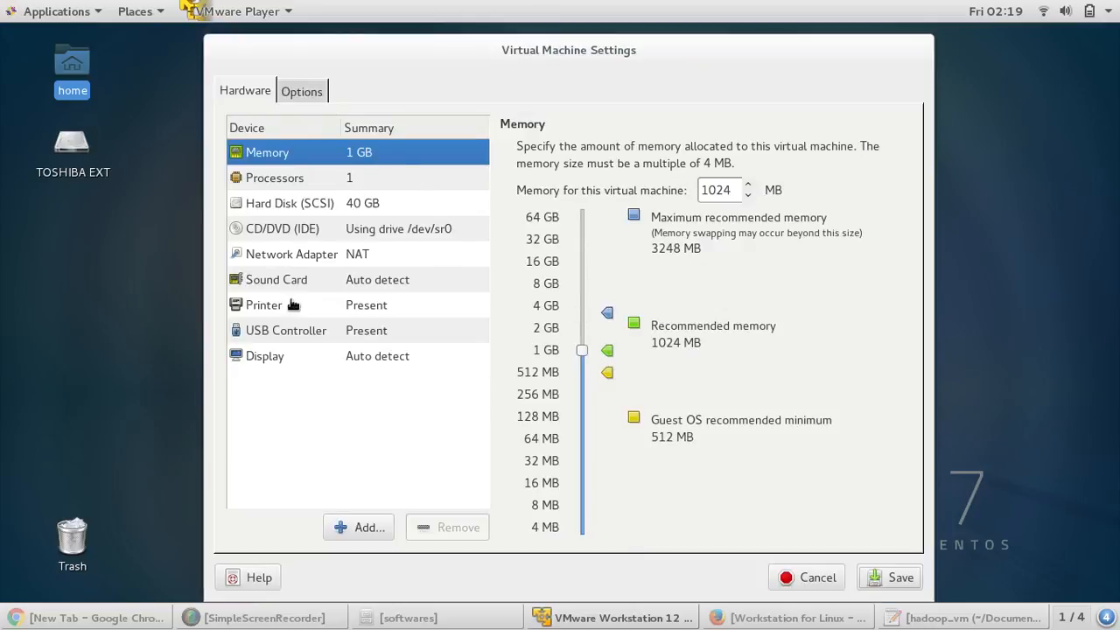
click(298, 228)
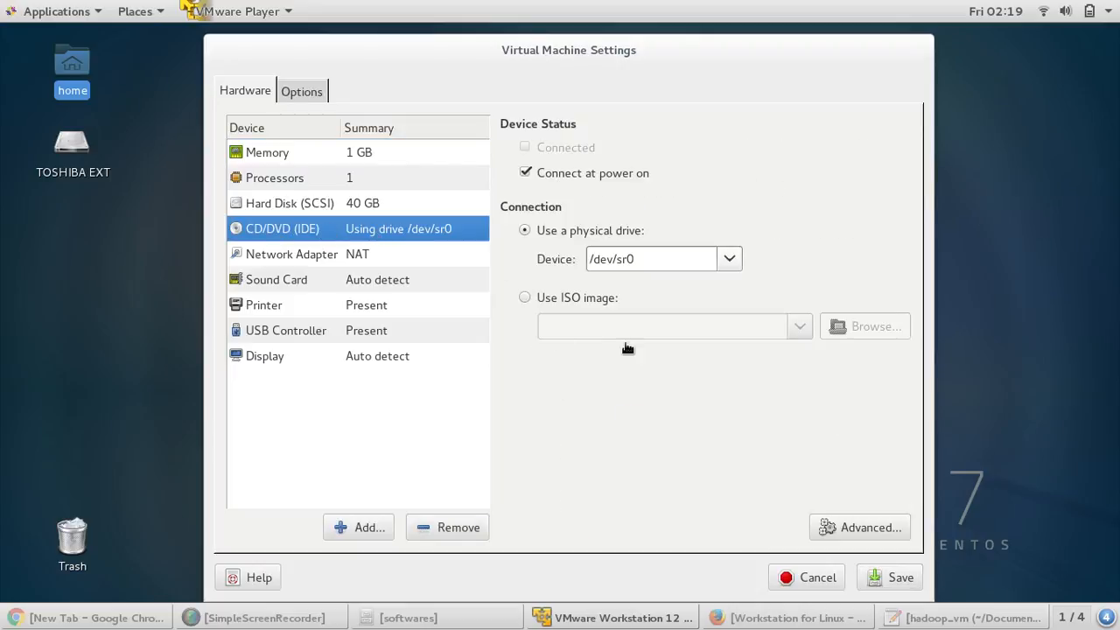
click(526, 299)
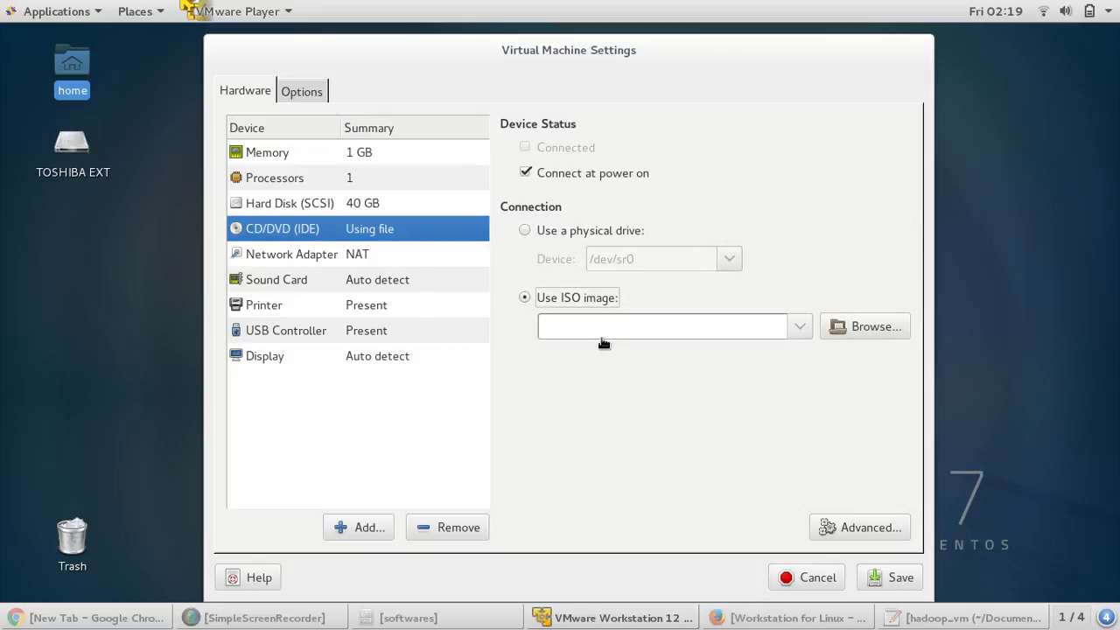
click(853, 326)
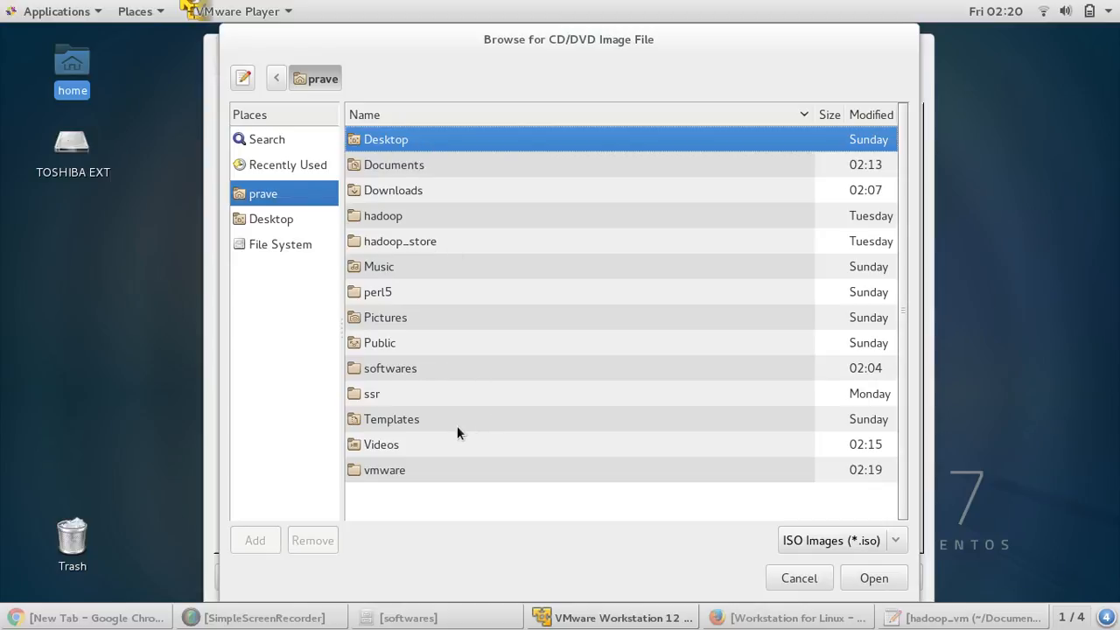
double_click(436, 372)
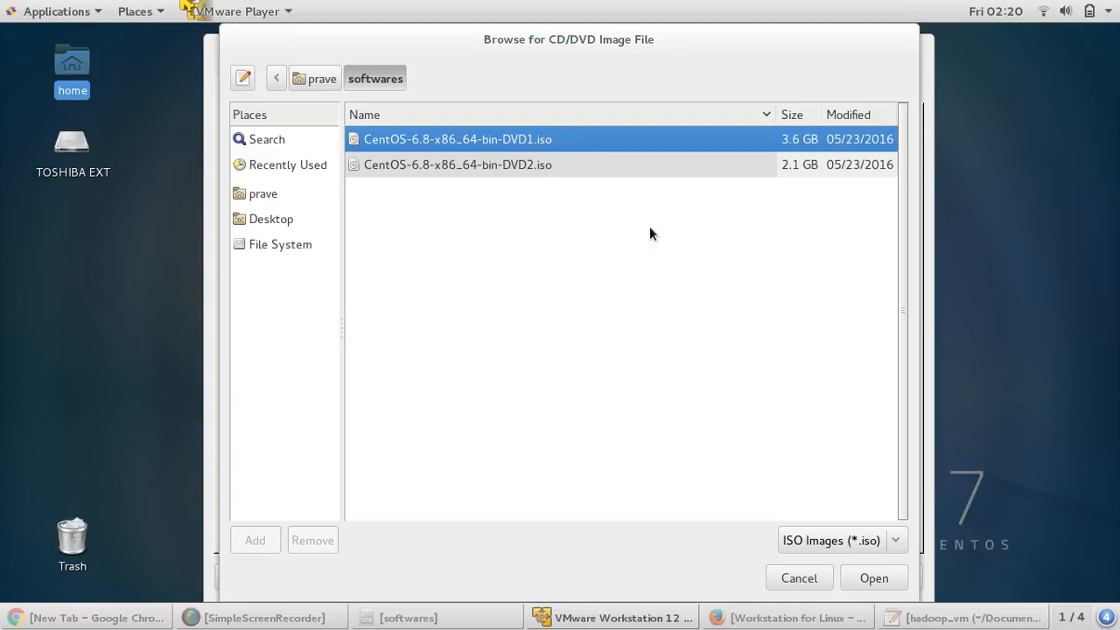
click(865, 579)
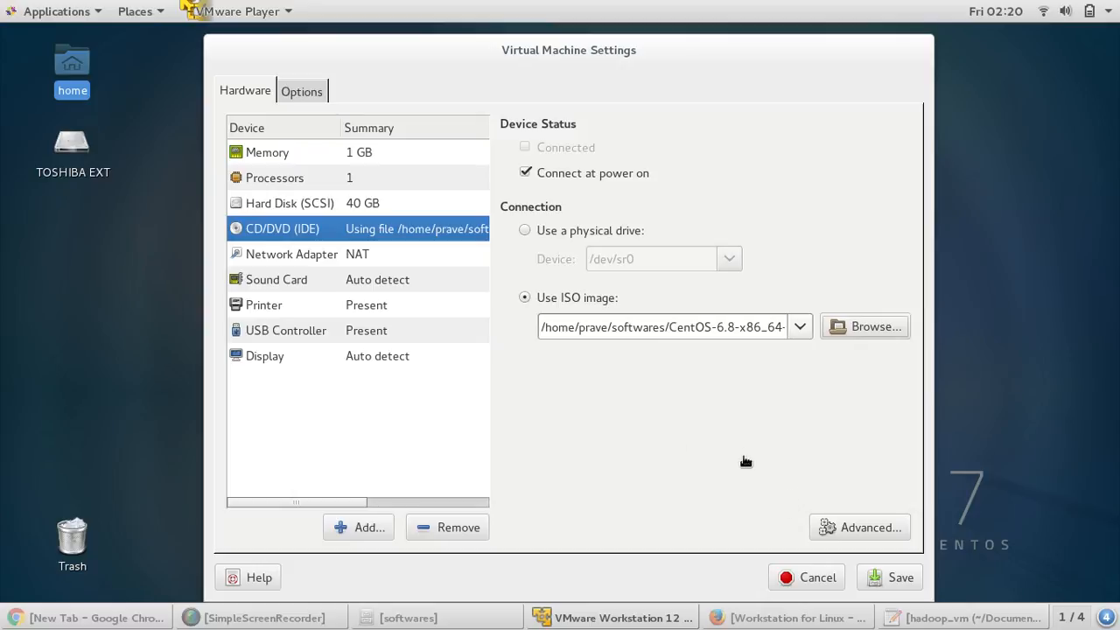
click(877, 581)
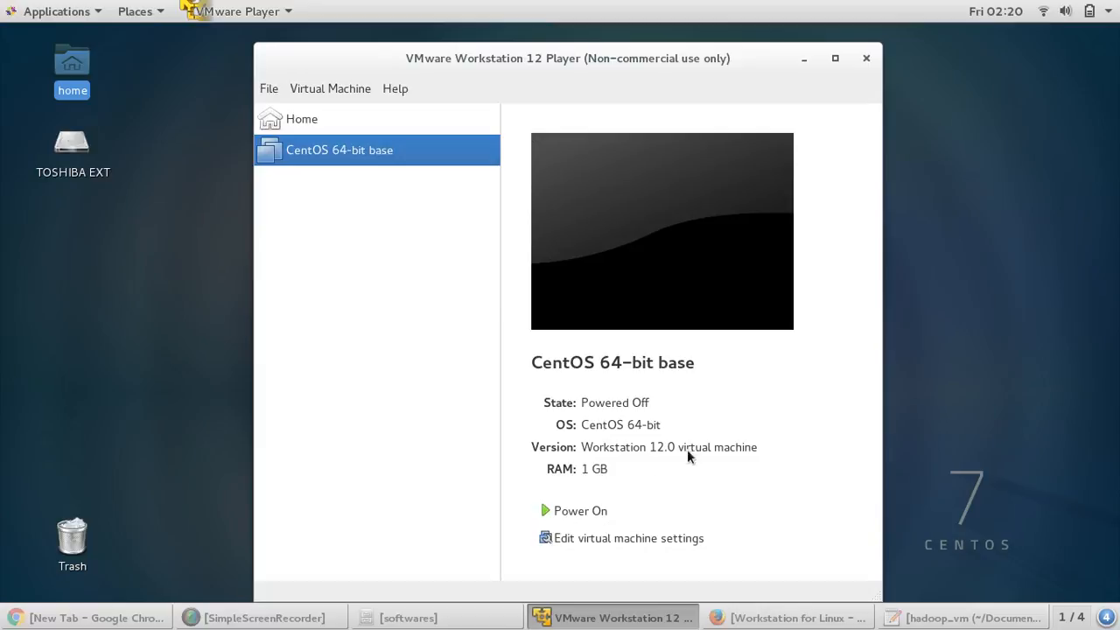
- Power on the CentOS VM, dismiss the removable devices hint, and start downloading VMware Tools
click(595, 513)
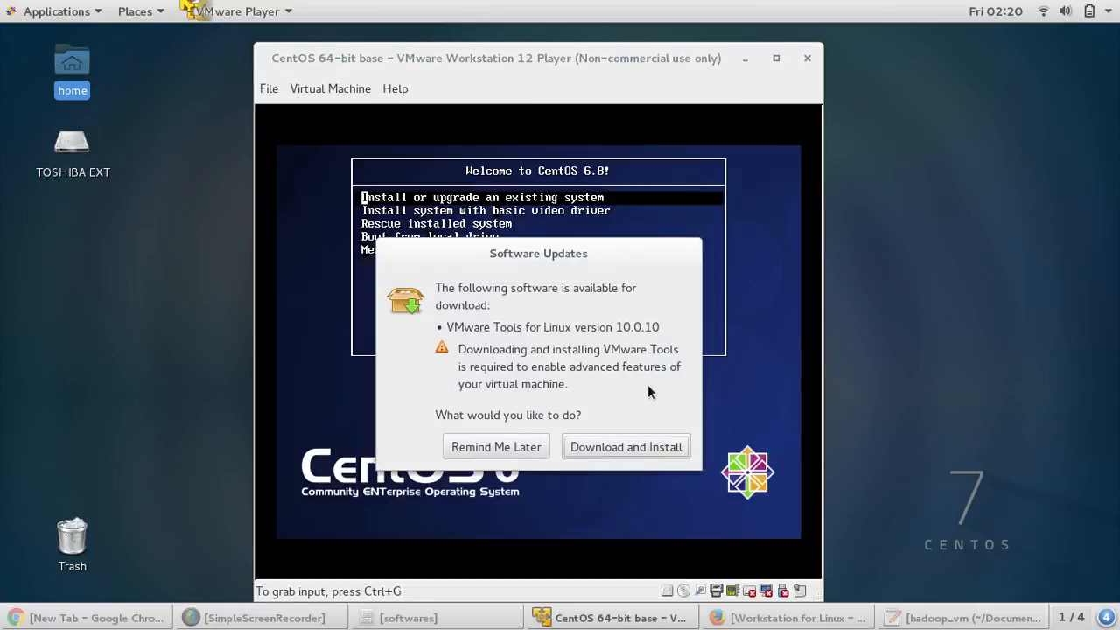
click(498, 445)
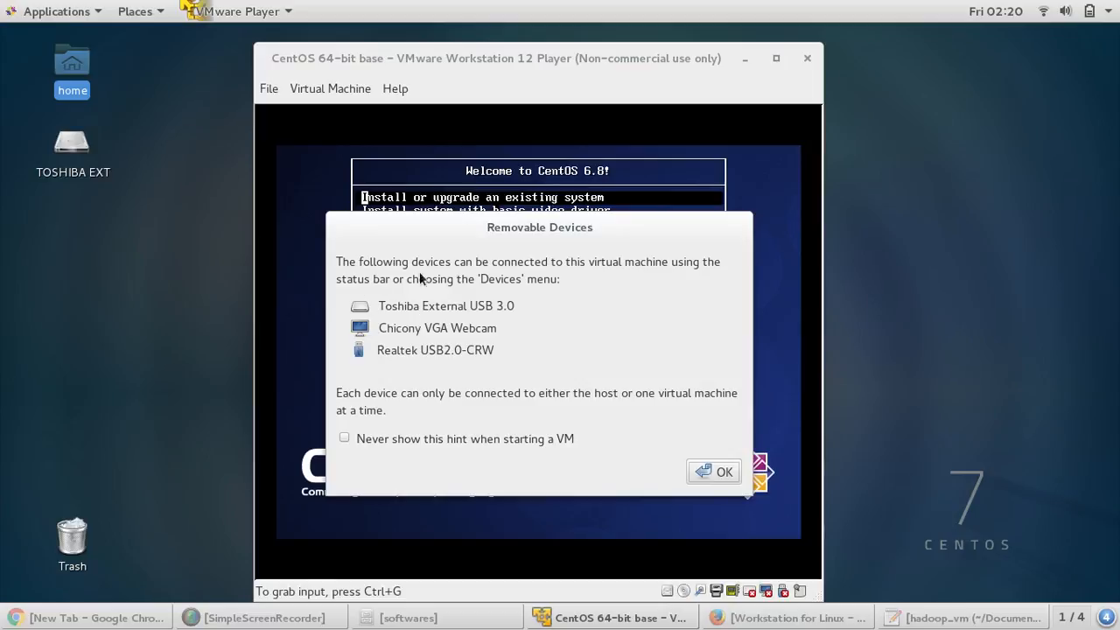
click(709, 472)
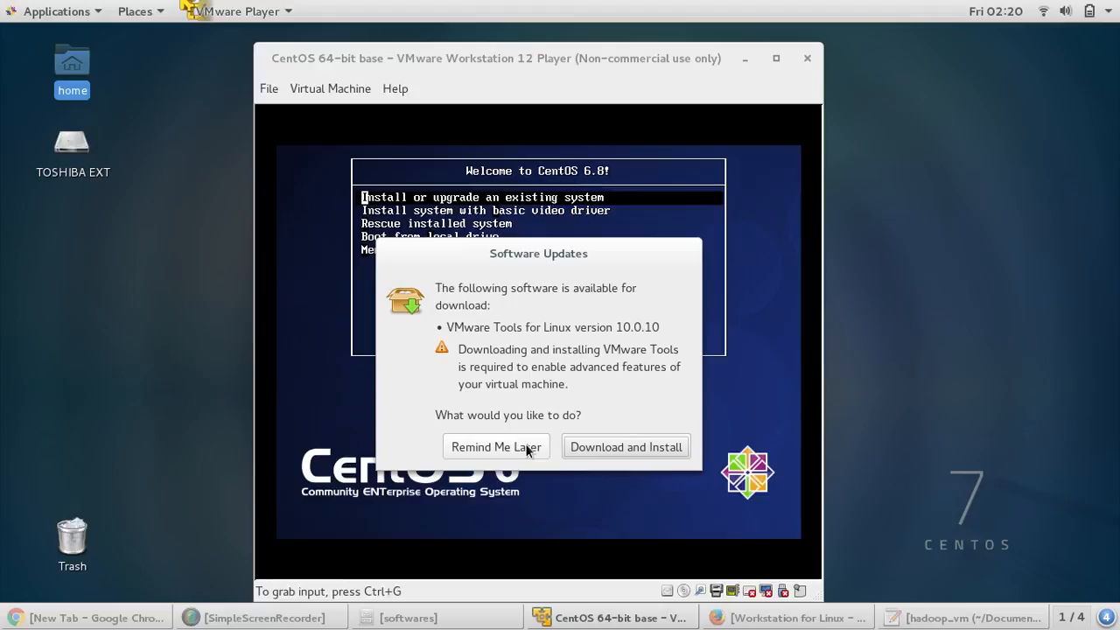
click(608, 445)
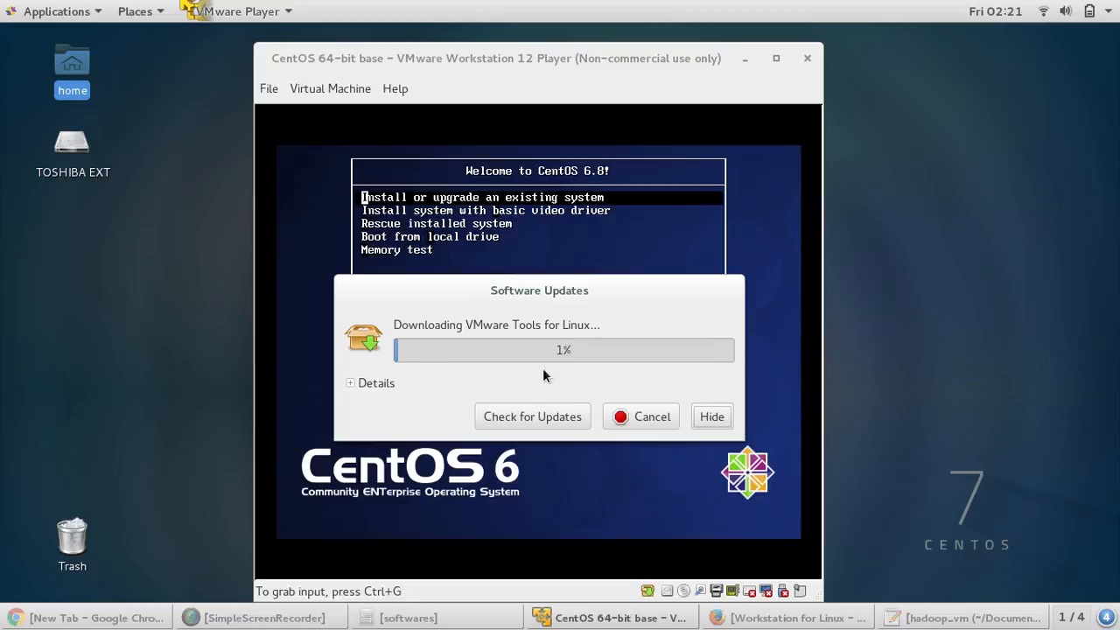
click(298, 620)
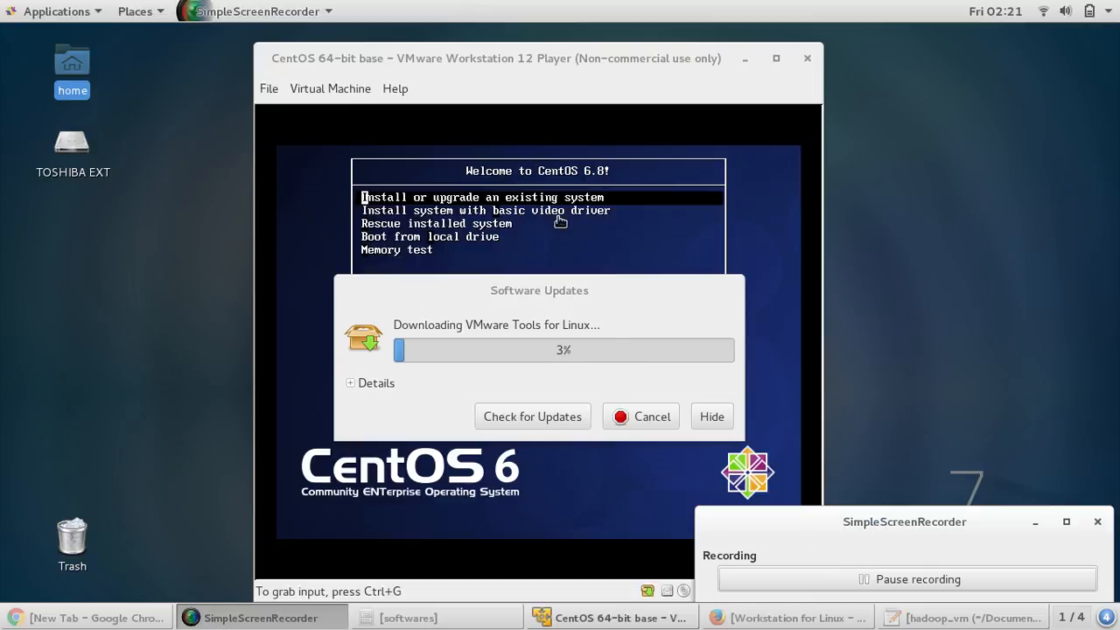
- Move the Tools download aside and boot 'Install or upgrade an existing system' from the boot menu
drag(539, 289, 1031, 229)
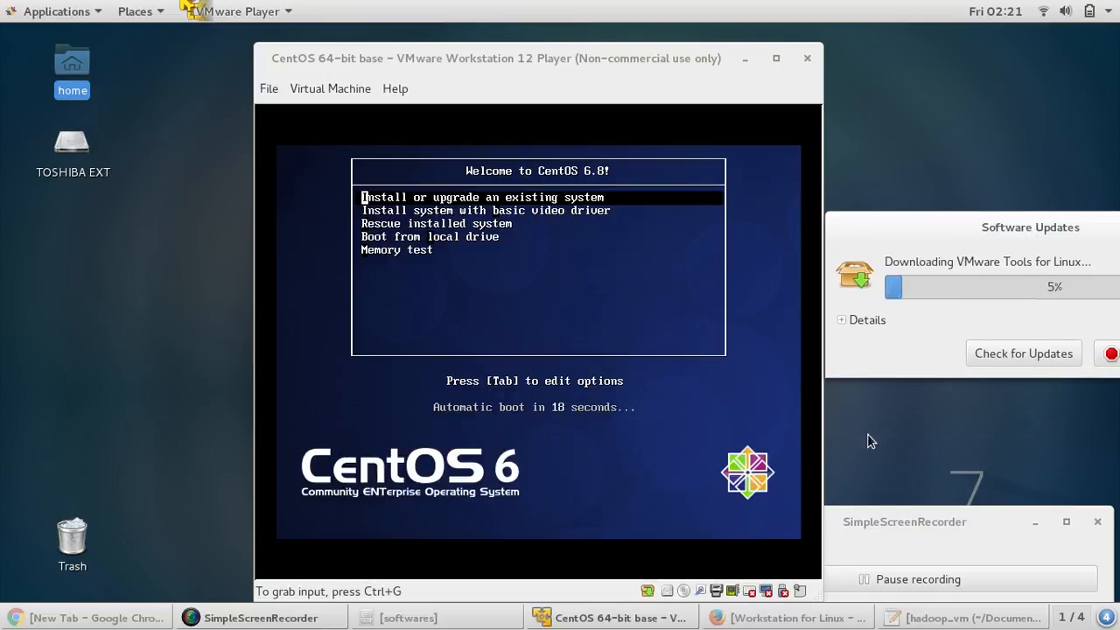
click(1034, 522)
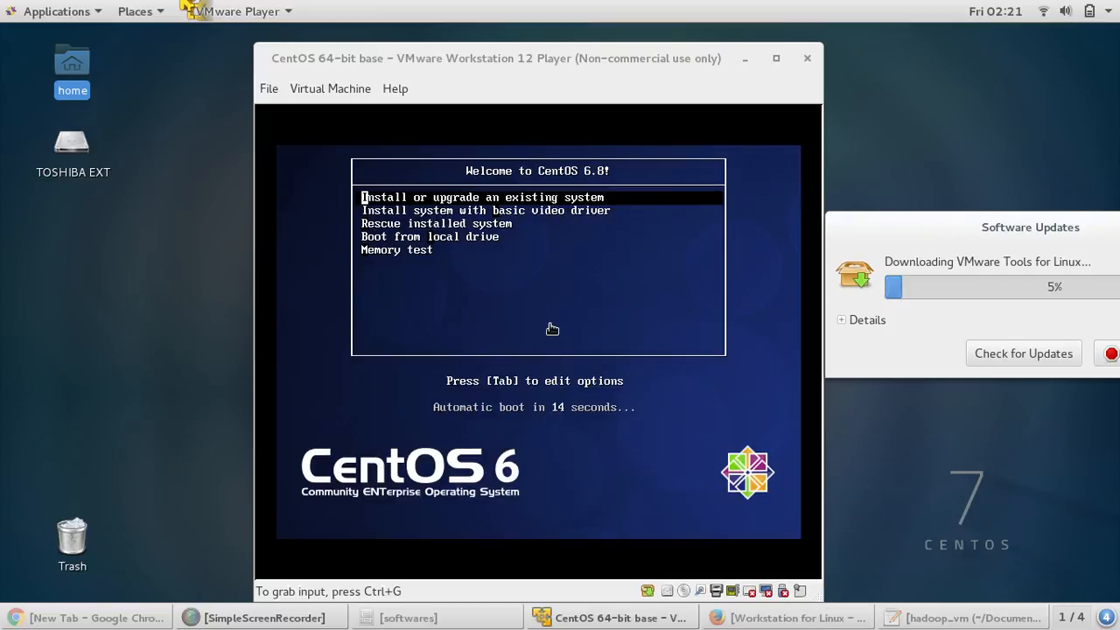
click(531, 413)
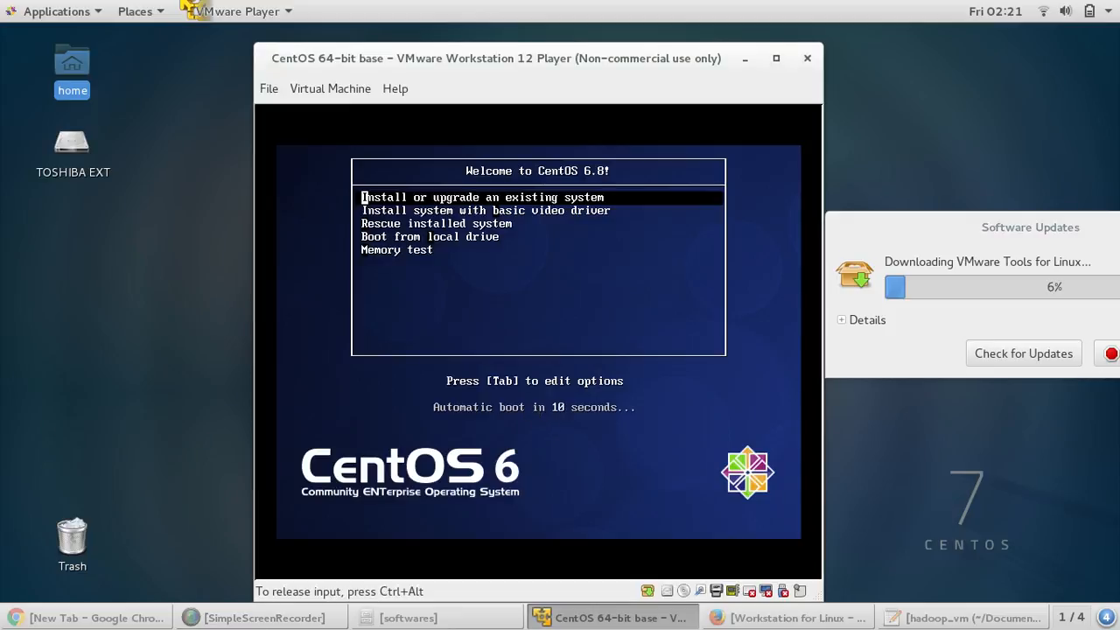
key(Down)
key(Down)
key(Down)
key(Down)
key(Up)
key(Up)
key(Up)
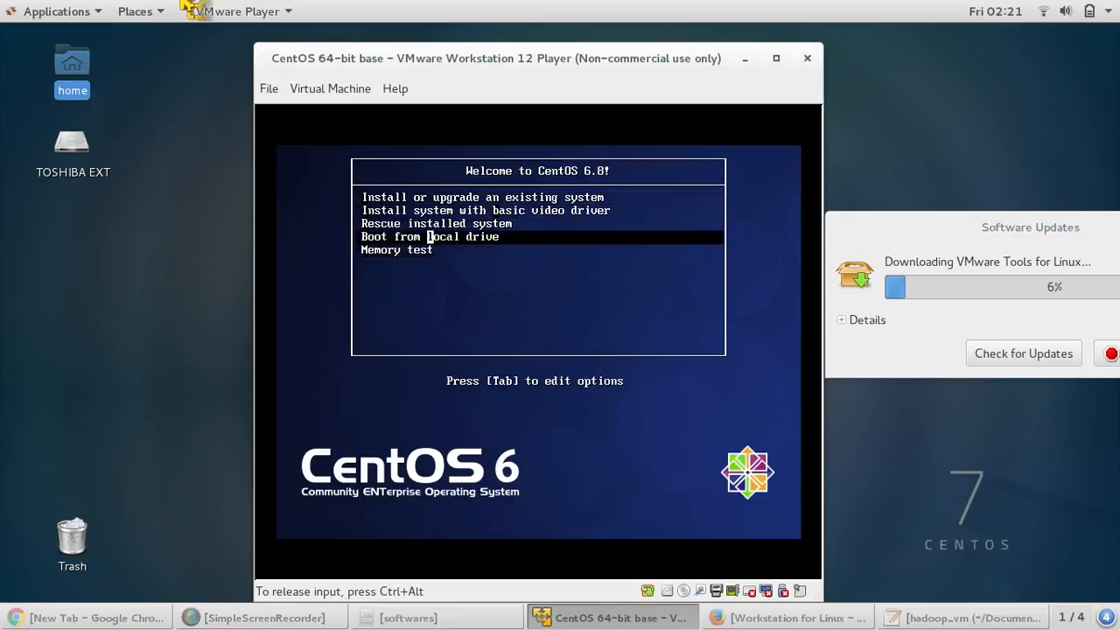
key(Up)
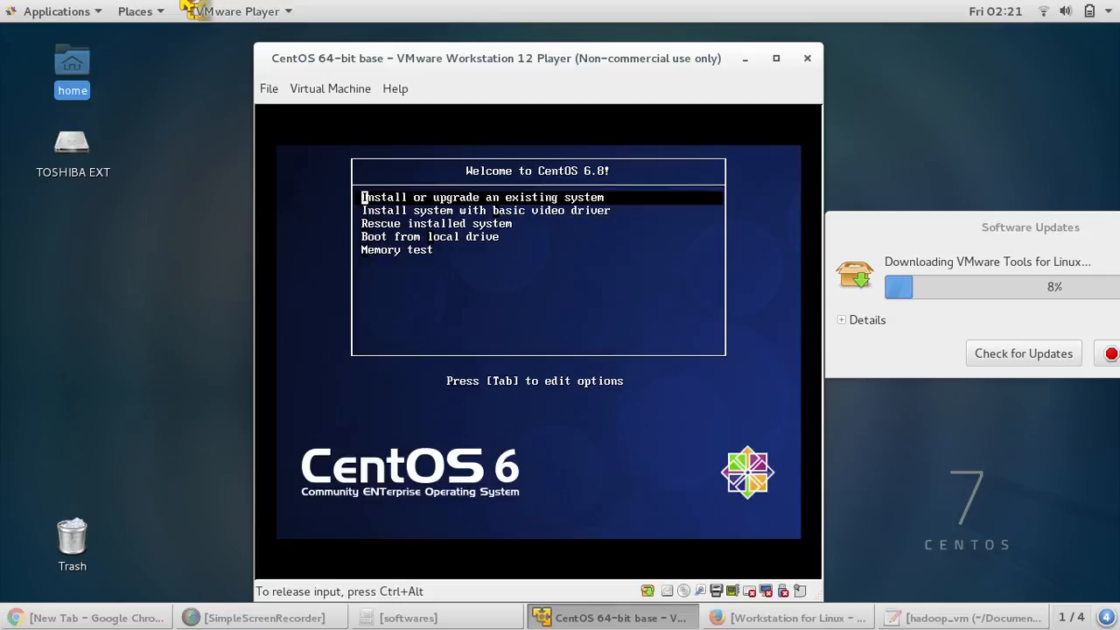
key(Return)
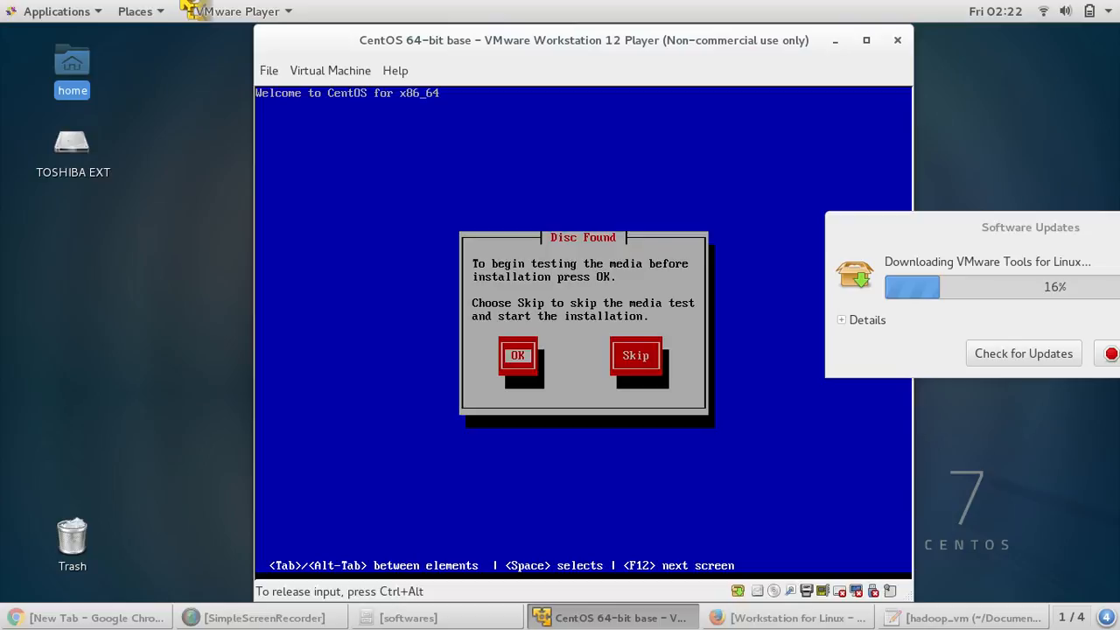
- Skip the disc media test so the graphical CentOS installer loads
key(ctrl+alt)
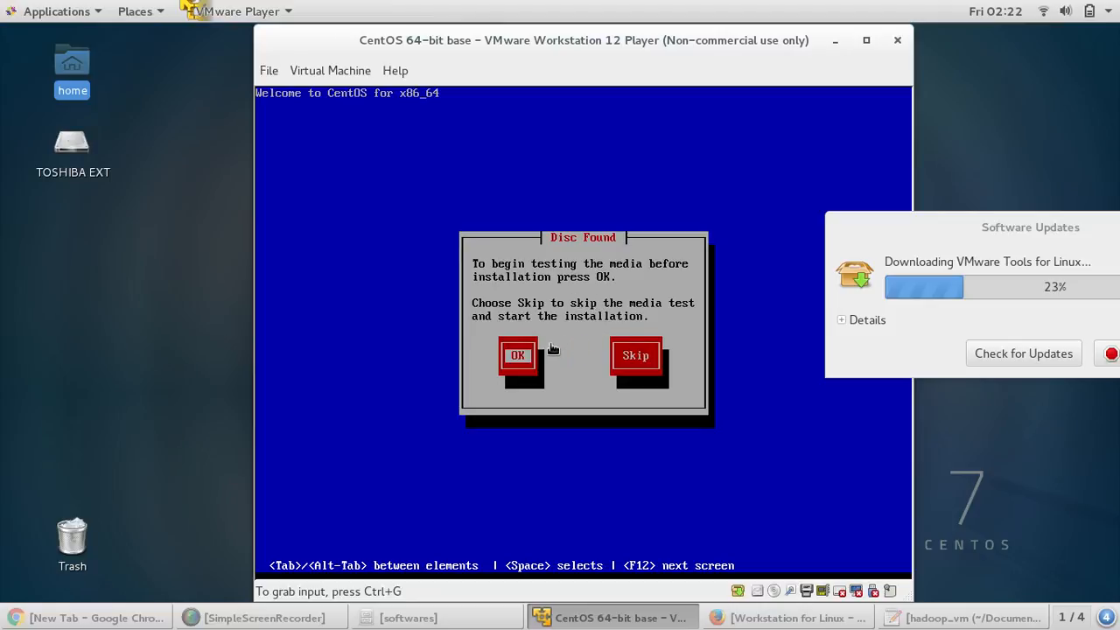
key(Tab)
click(639, 363)
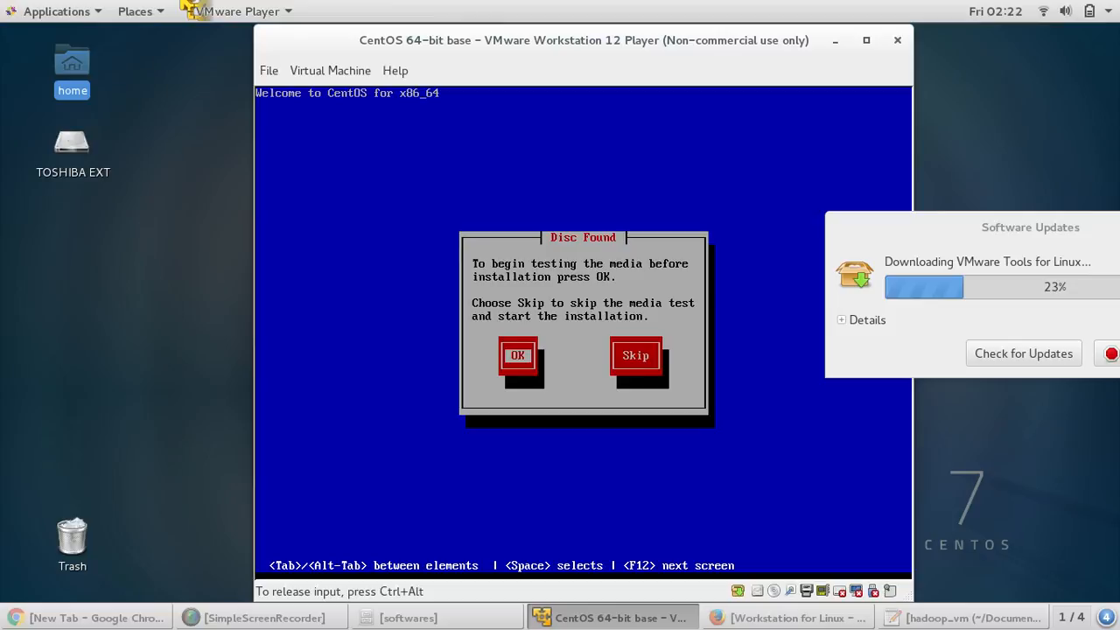
key(Tab)
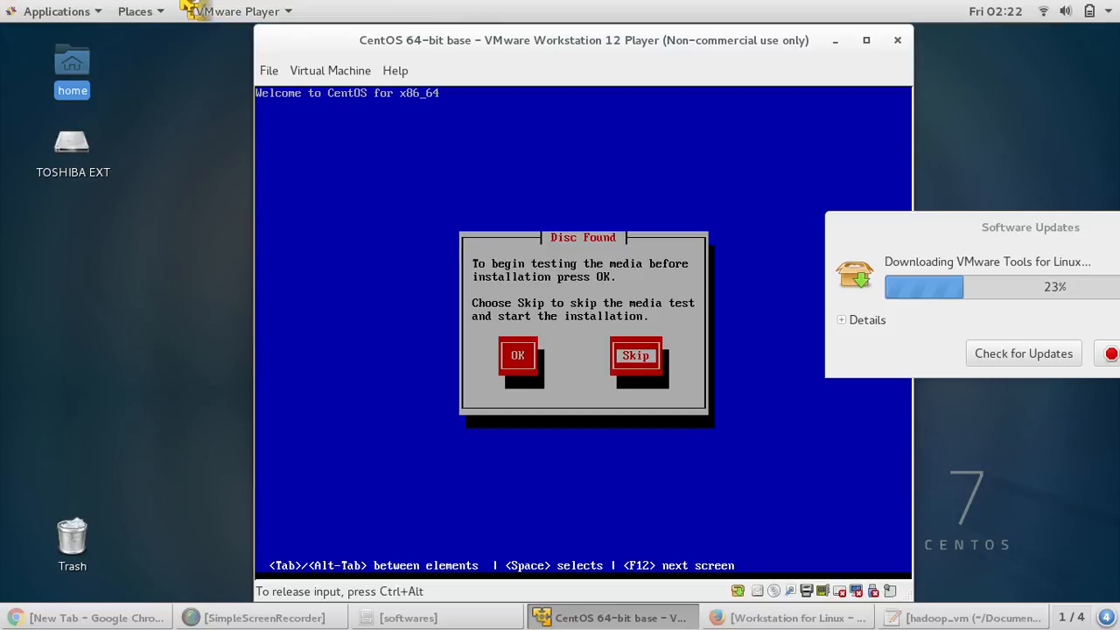
key(Return)
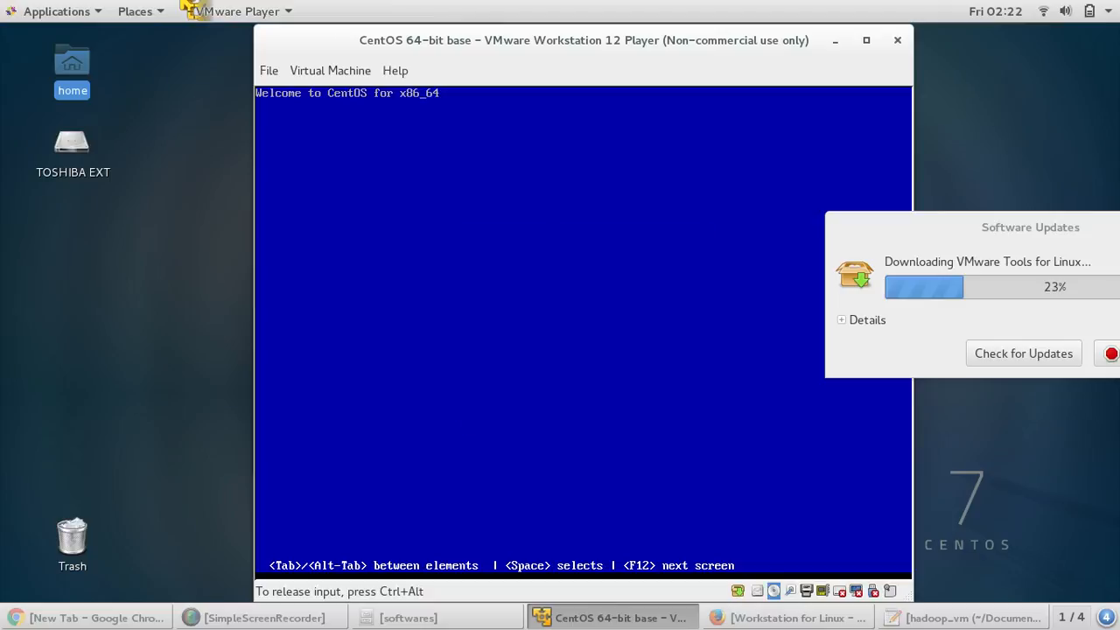
- Release input from the VM and move the Tools download progress and VM window aside
key(ctrl+alt)
drag(963, 235, 1056, 483)
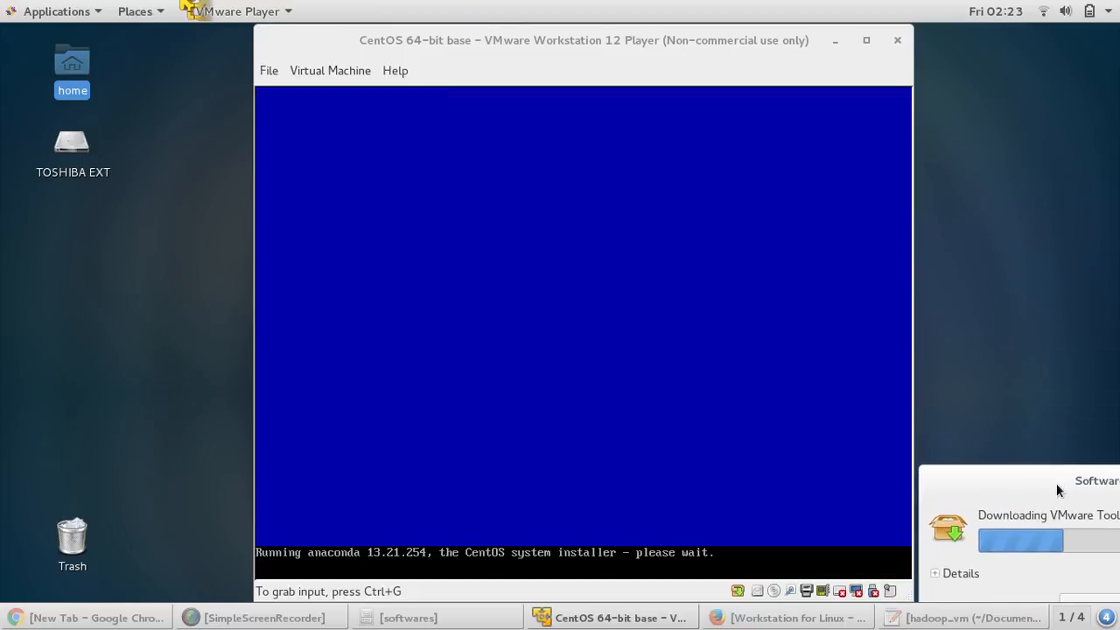
drag(670, 43, 650, 42)
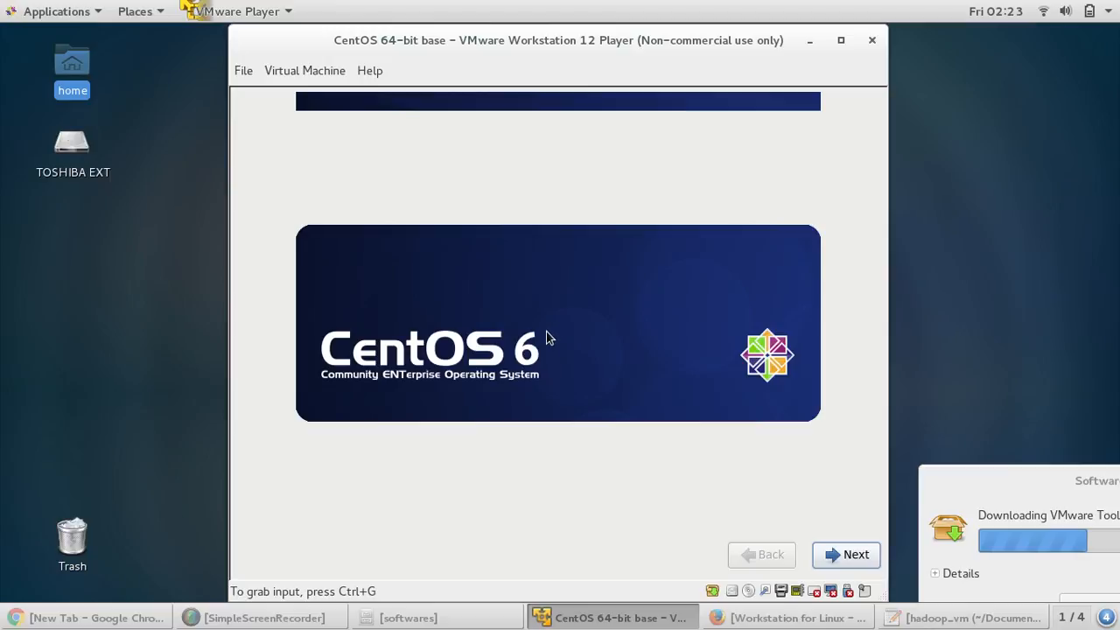
- Leave the splash, approve the VMware update with the root password, and keep English as installation language
click(747, 456)
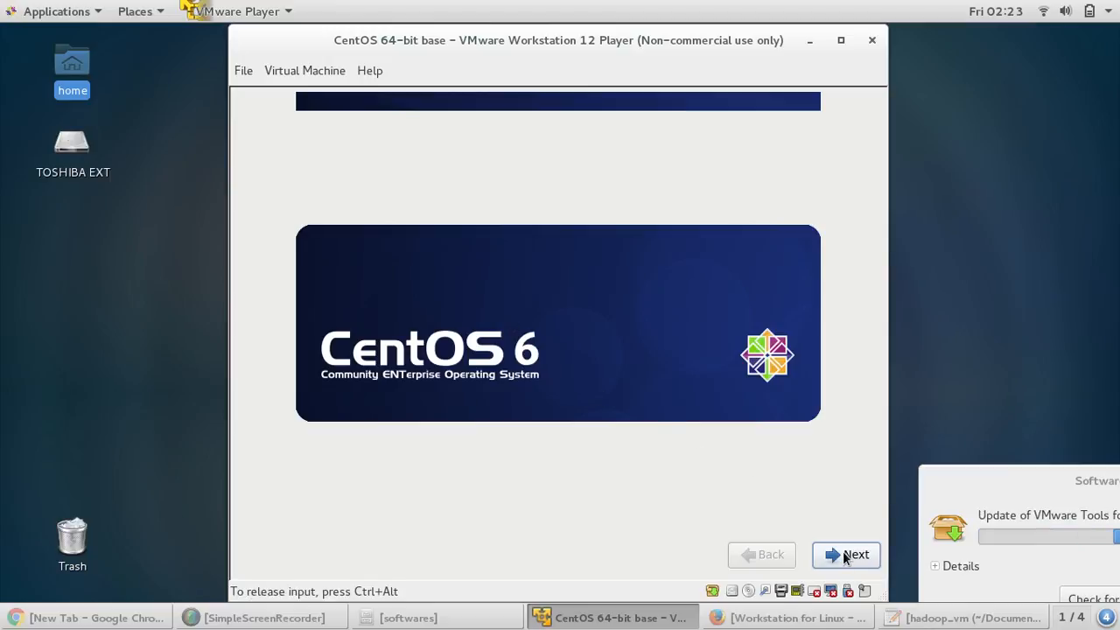
click(842, 553)
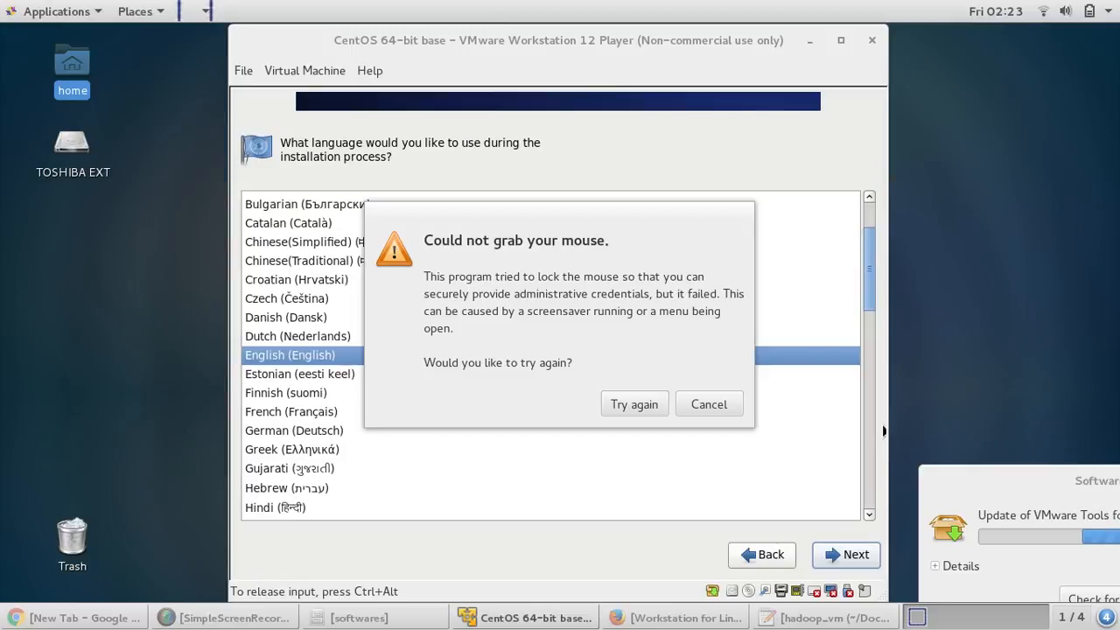
key(ctrl+alt)
click(636, 404)
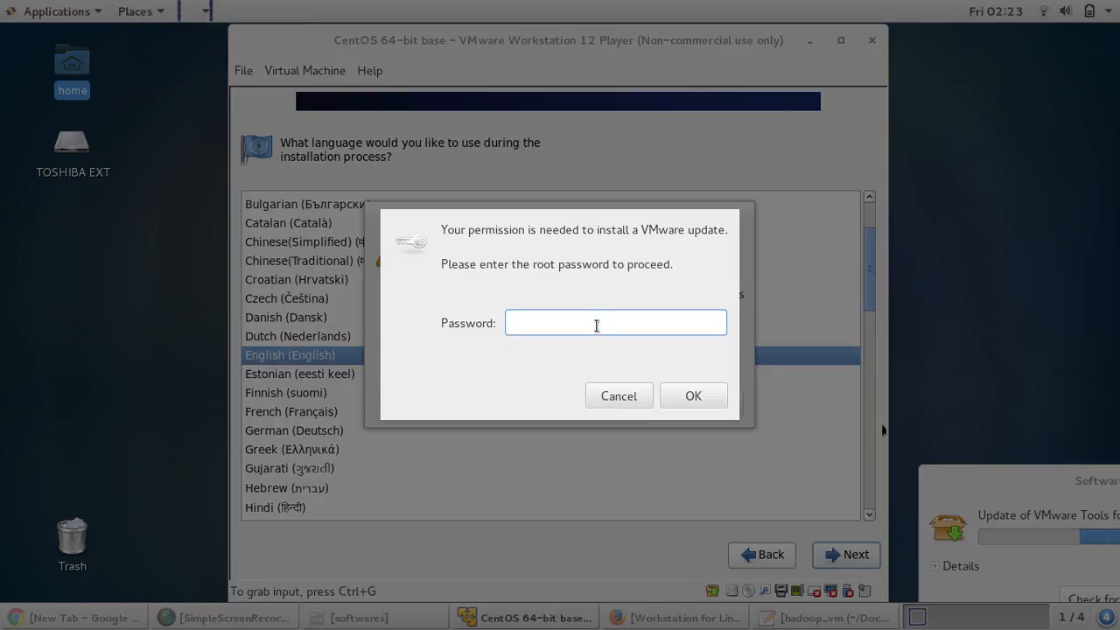
text(•••••••)
key(Return)
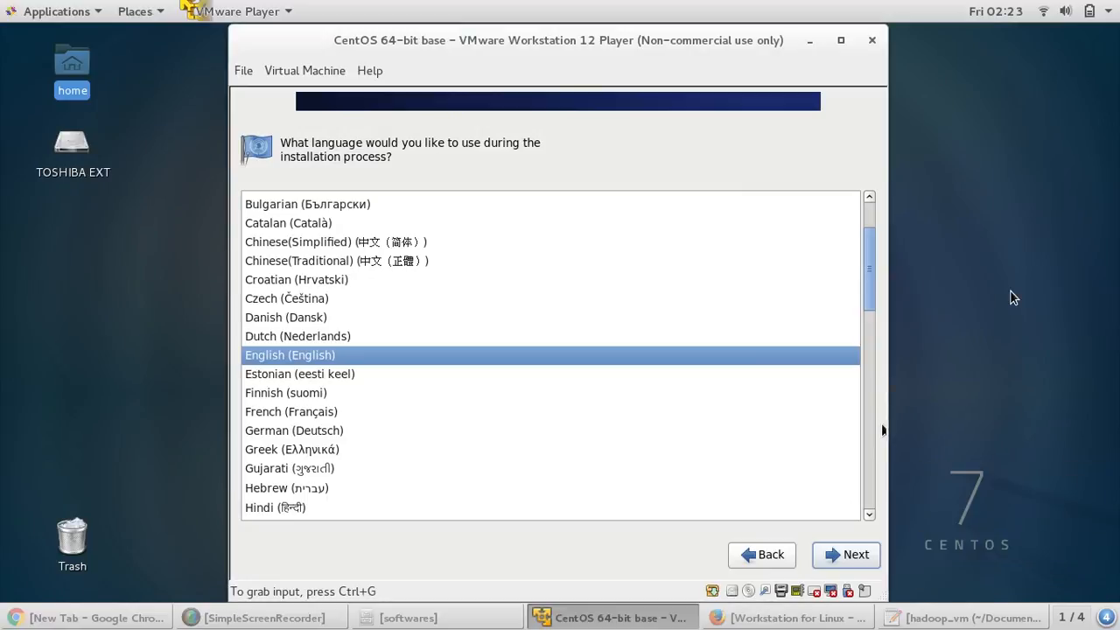
click(856, 558)
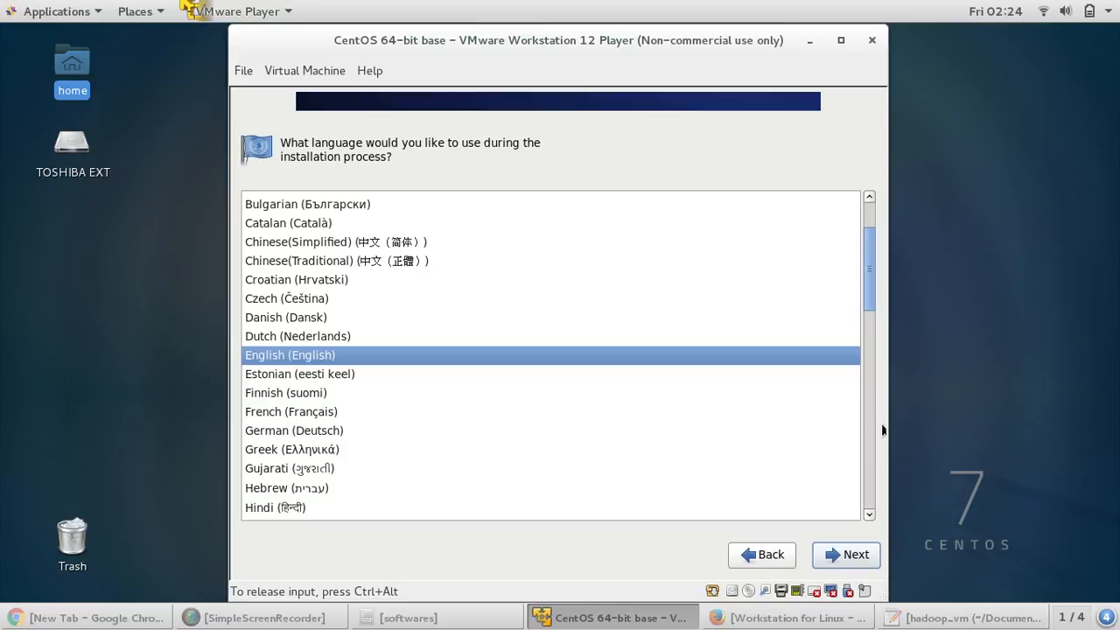
click(854, 558)
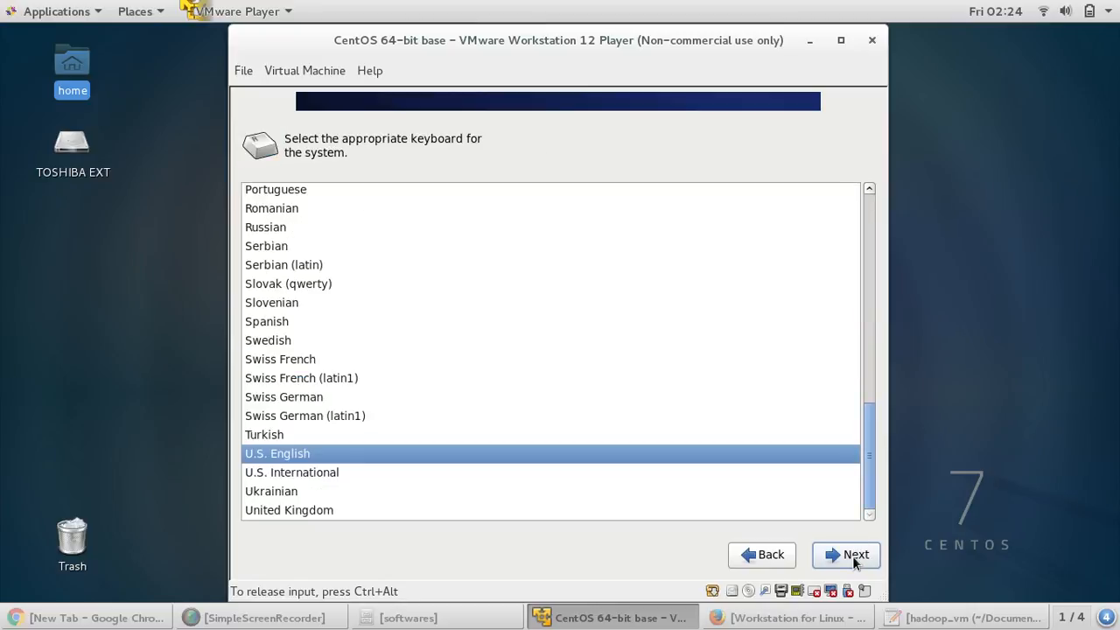
- Keep the U.S. English keyboard and Basic Storage Devices, and agree to discard the disk's data
click(854, 558)
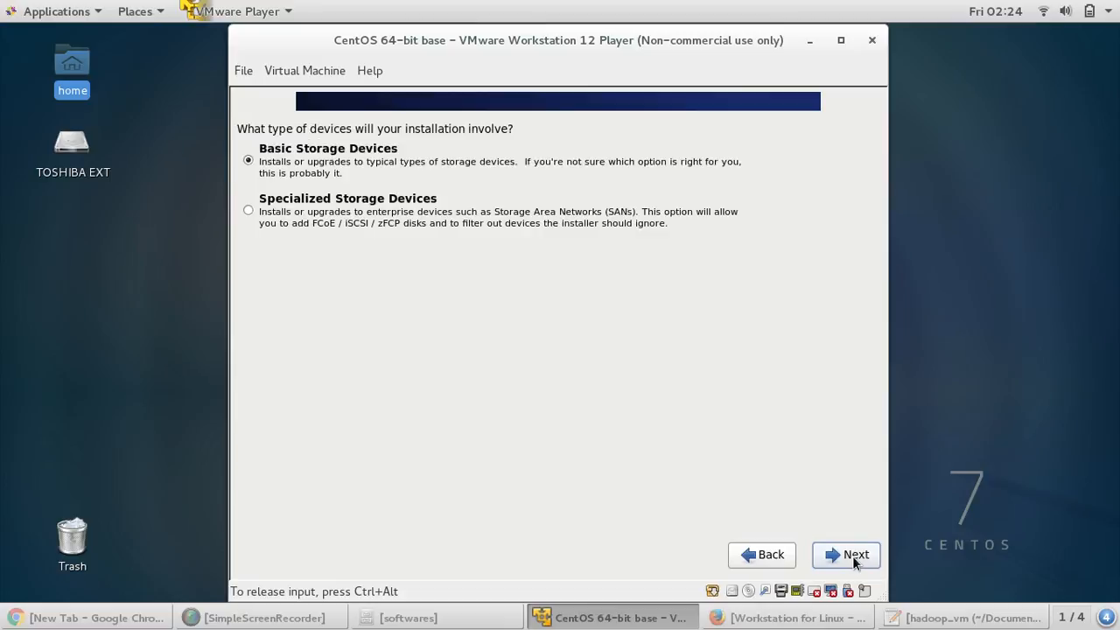
click(855, 557)
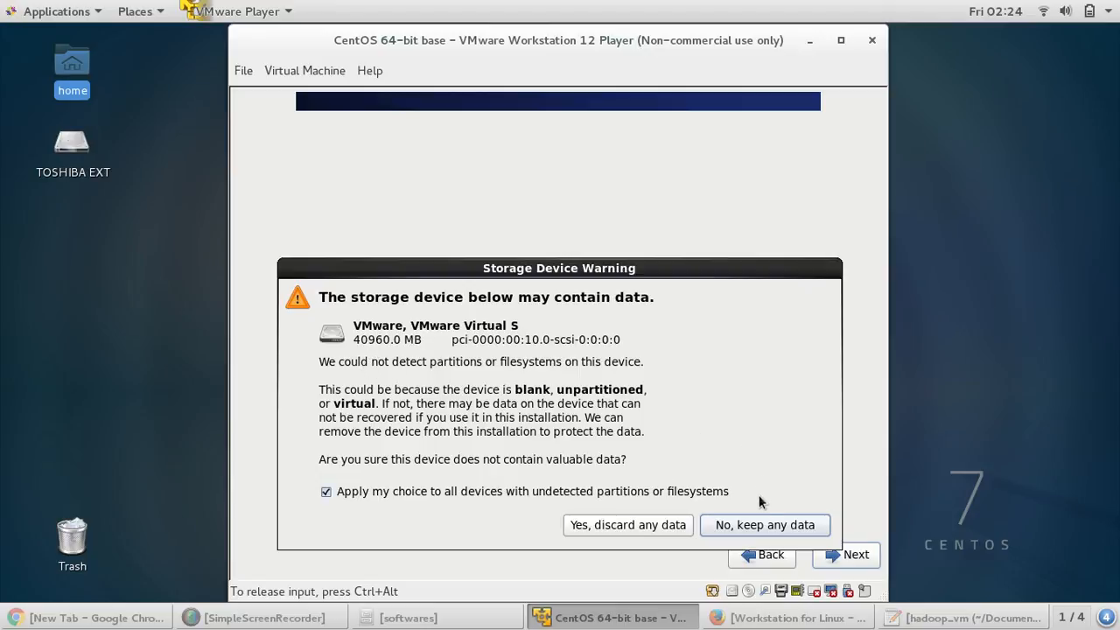
click(644, 525)
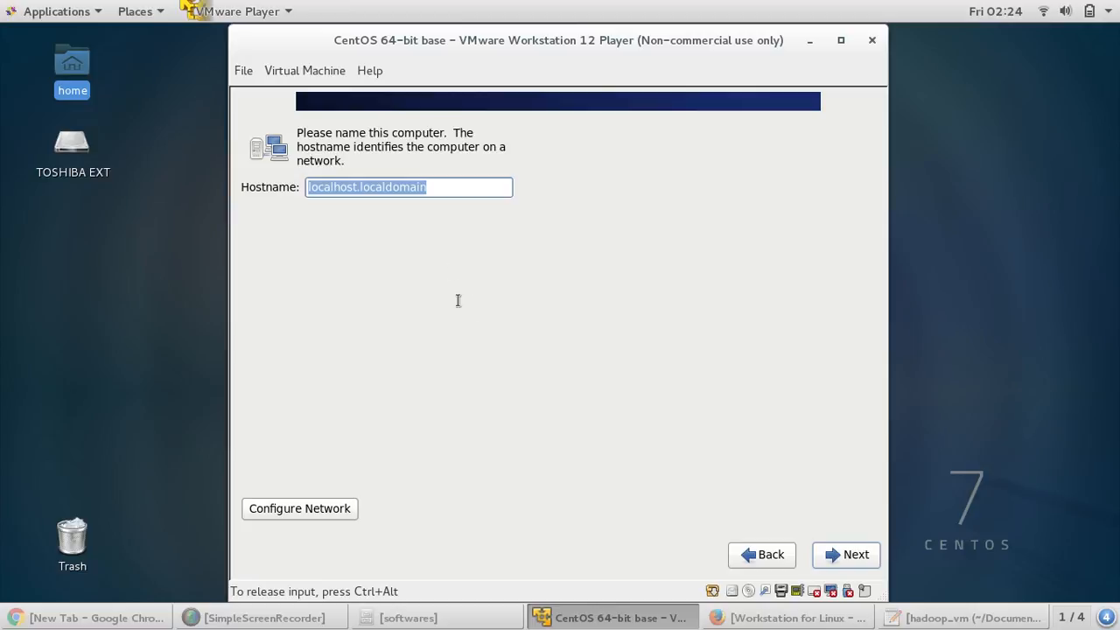
- Keep the default hostname and New York time zone, then enter and confirm the root password
click(836, 556)
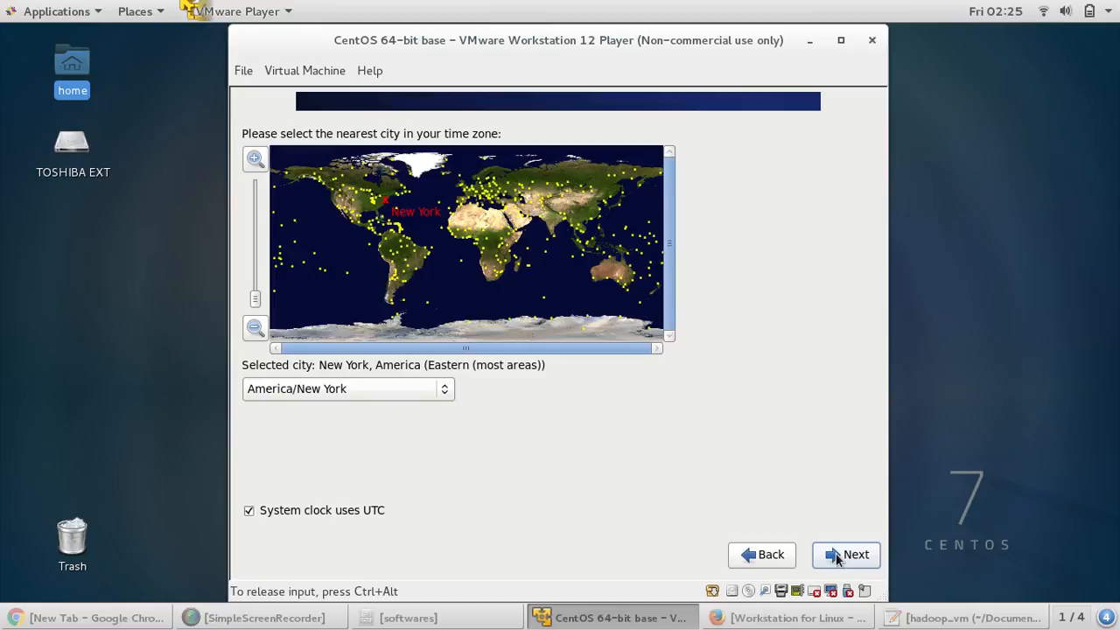
click(835, 553)
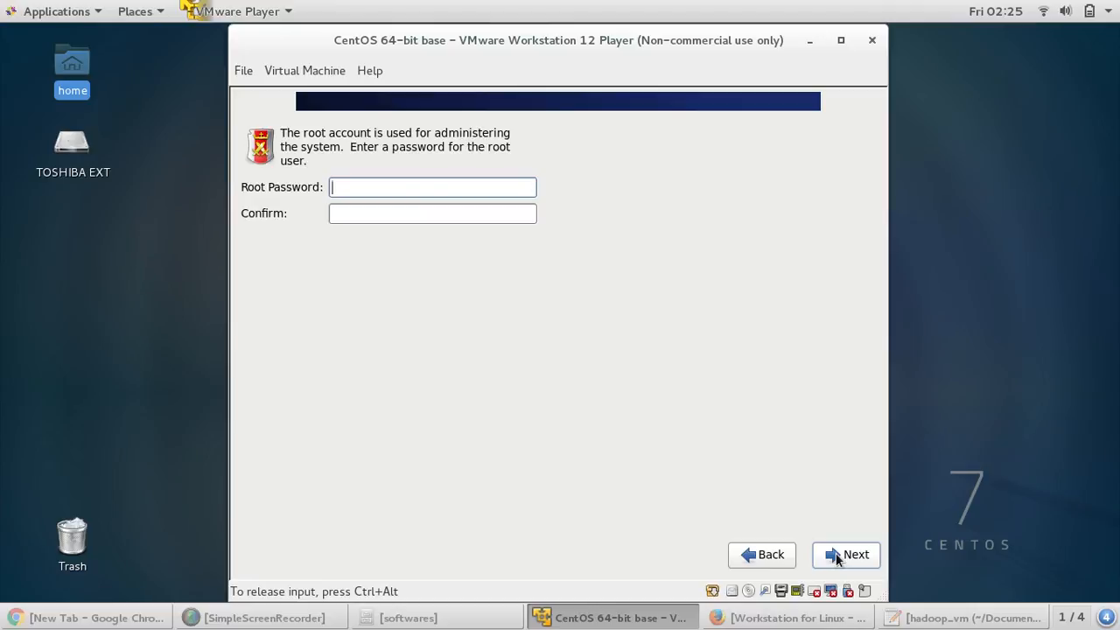
text(hado)
key(BackSpace)
key(BackSpace)
text(••••••••)
key(Tab)
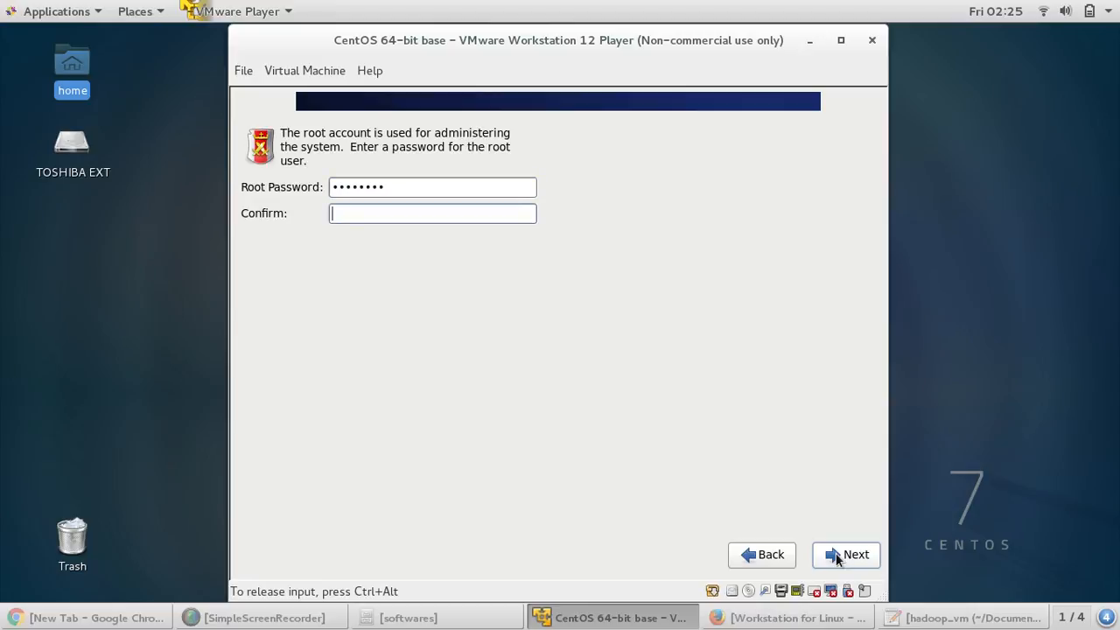
text(••••••••)
- Accept the weak root password anyway and write the partition layout to the virtual disk
click(847, 558)
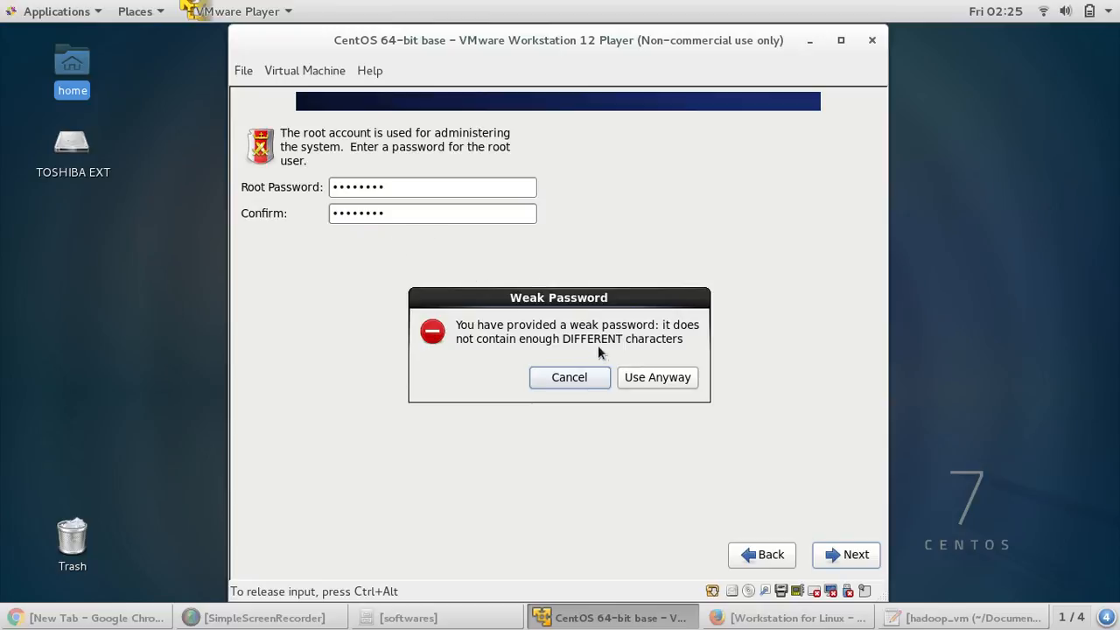
click(647, 376)
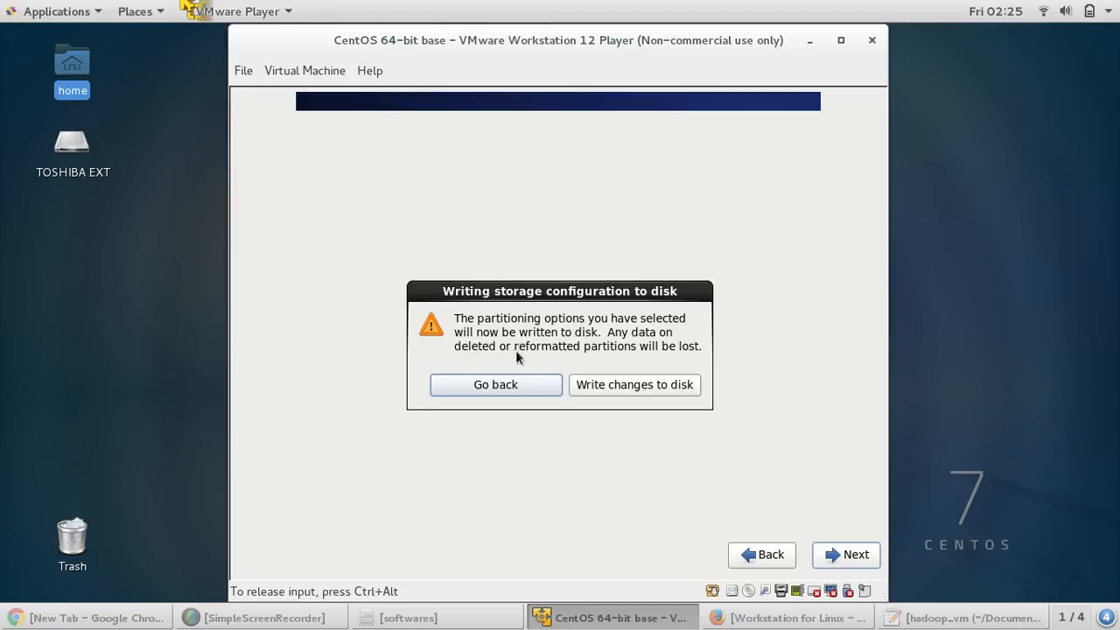
click(643, 388)
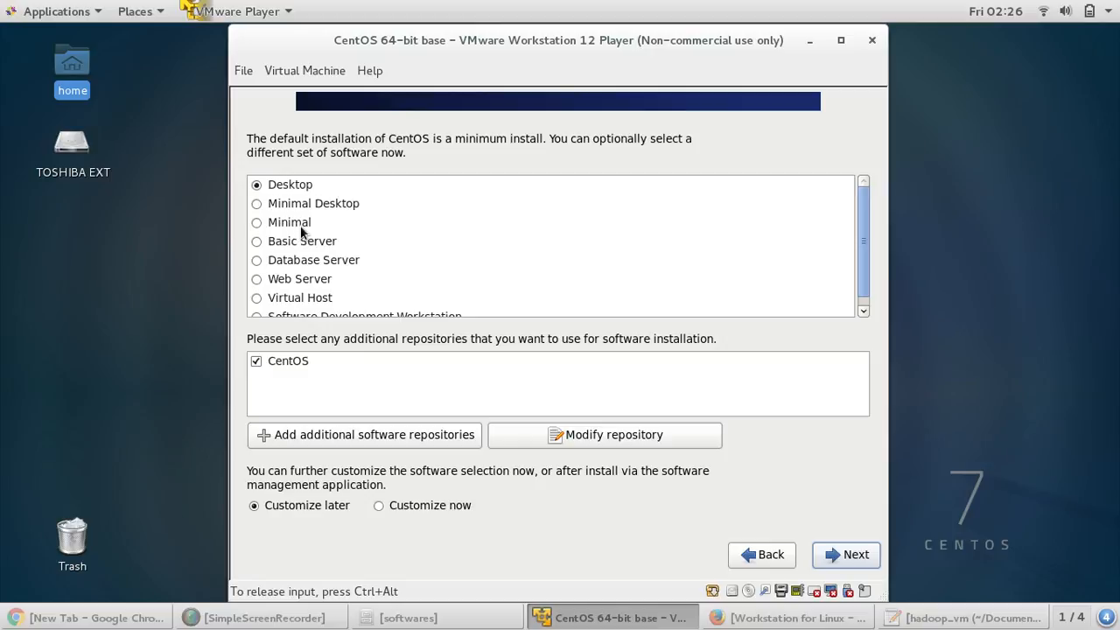
- Compare the Minimal, Minimal Desktop and Software Development Workstation software sets in the list
click(303, 230)
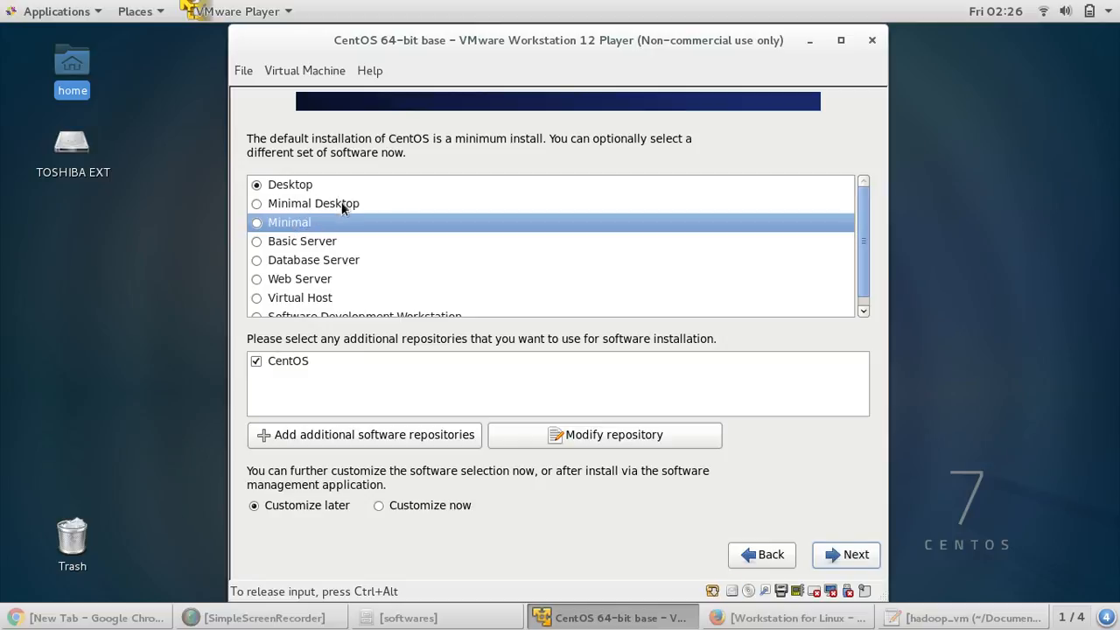
click(342, 205)
click(283, 224)
click(306, 202)
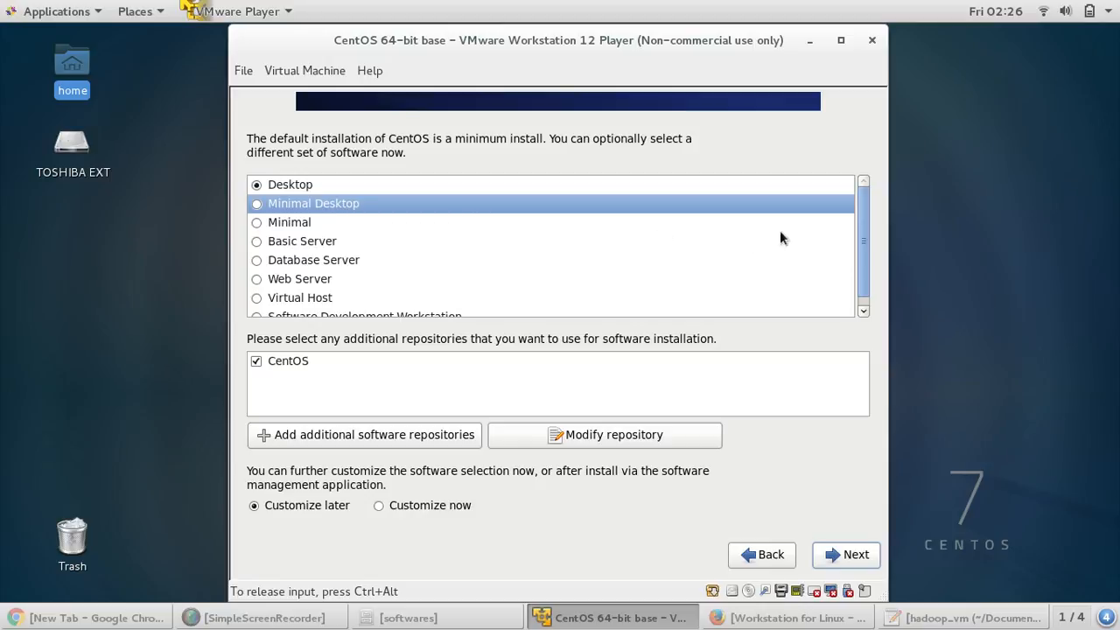
scroll(864, 266, down, 1)
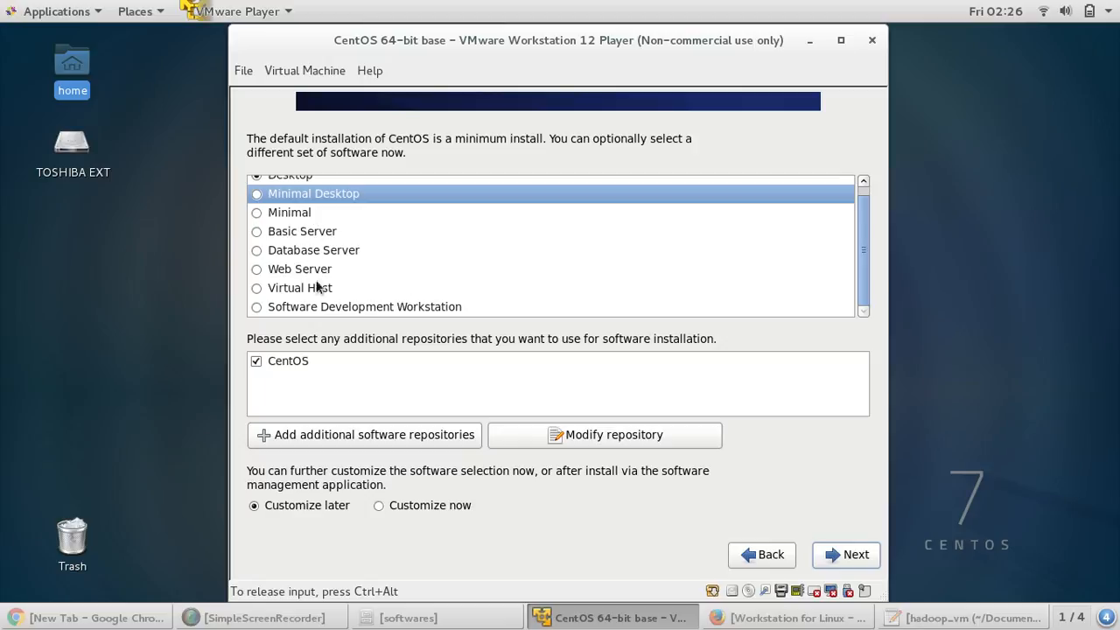
click(356, 309)
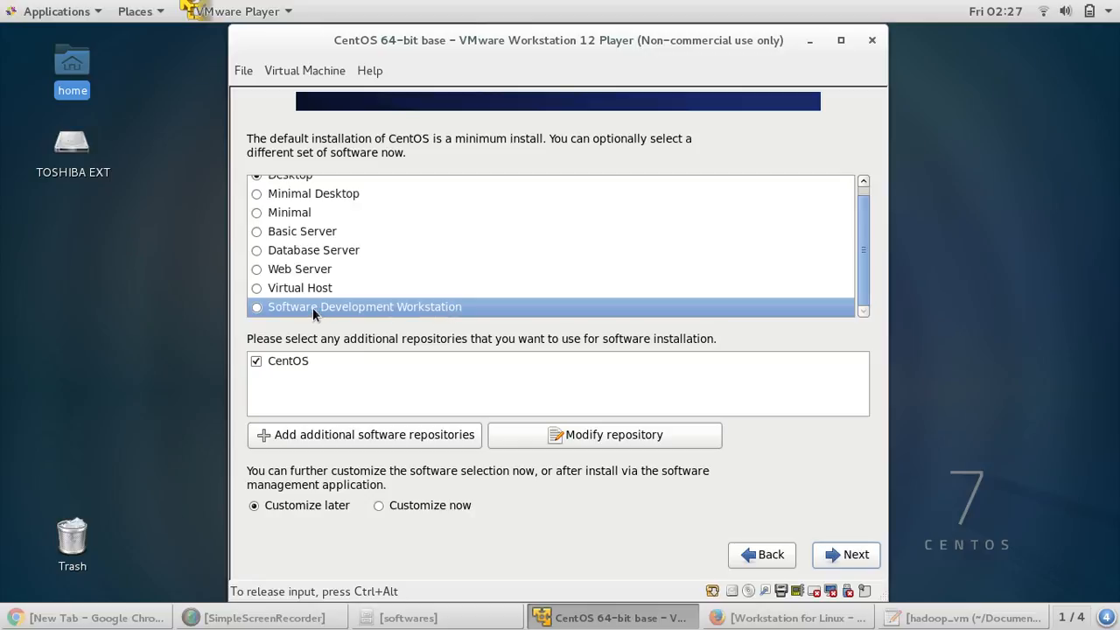
scroll(489, 284, up, 1)
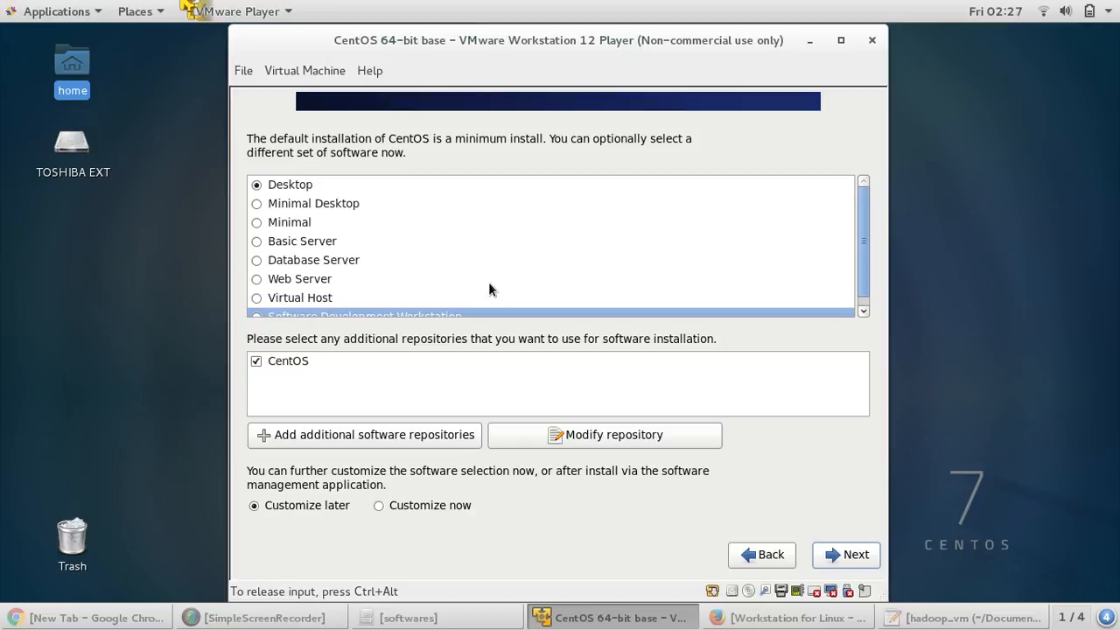
scroll(489, 282, down, 1)
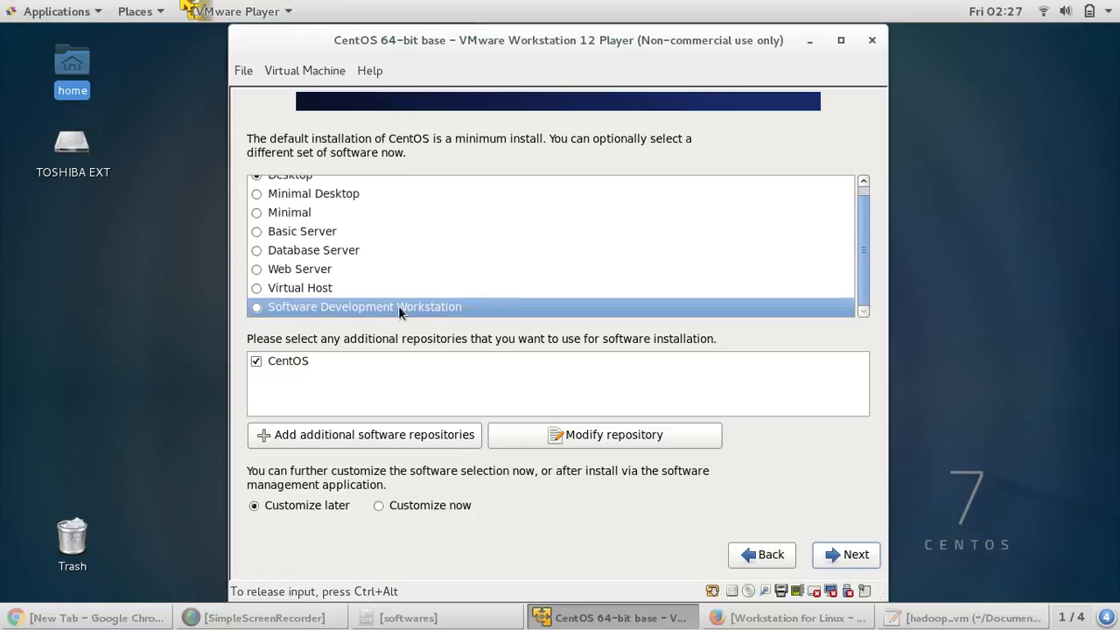
scroll(456, 285, up, 1)
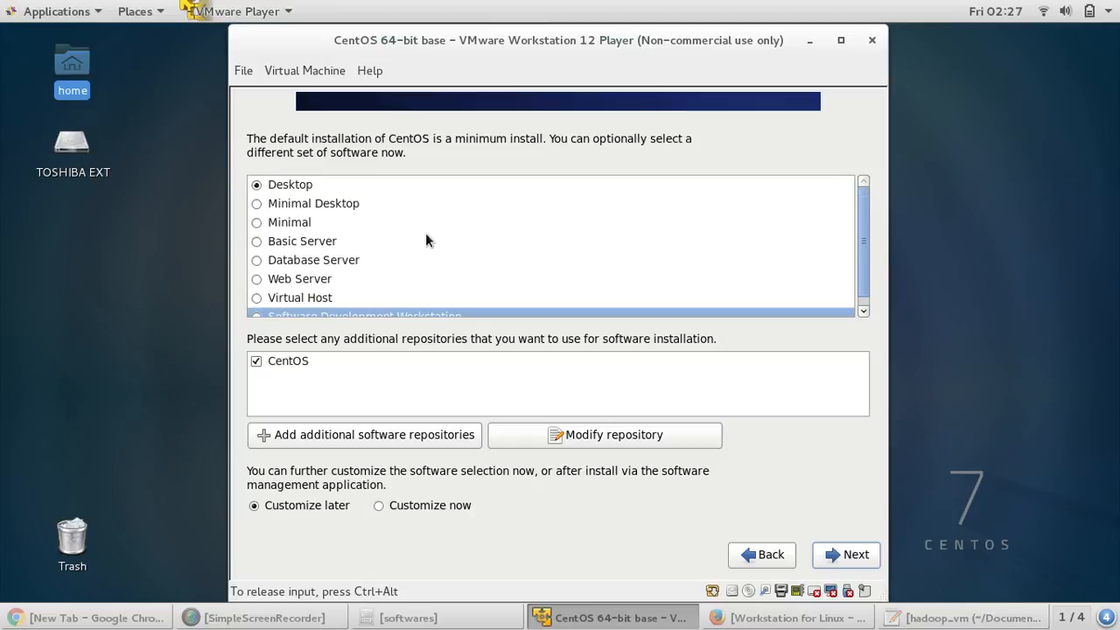
scroll(441, 255, down, 1)
scroll(442, 255, up, 1)
scroll(428, 241, down, 1)
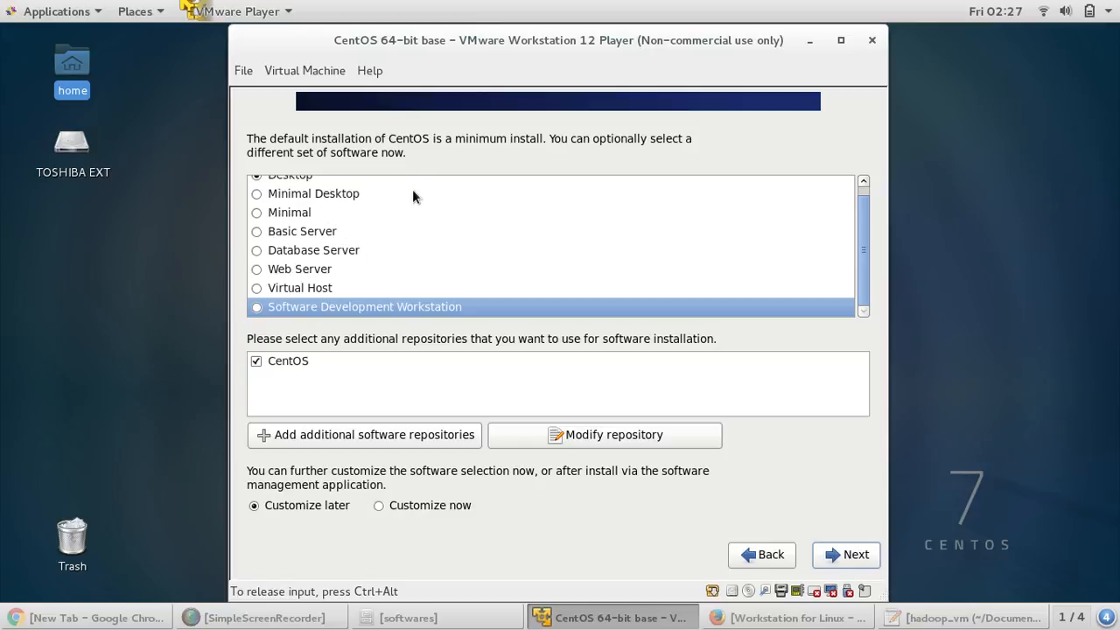
scroll(420, 229, up, 1)
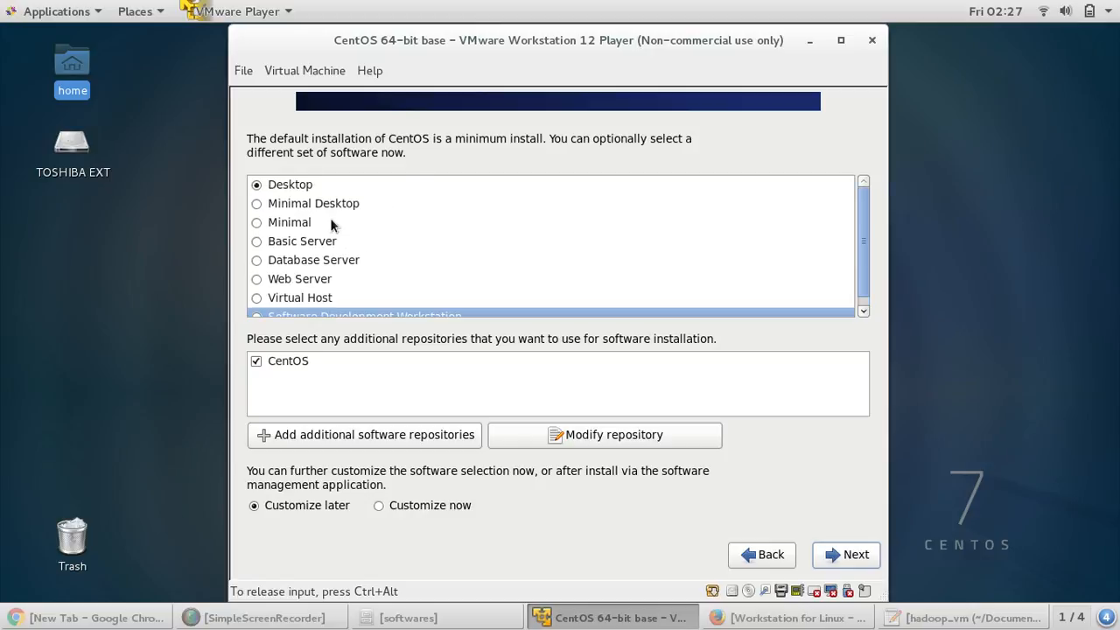
- Select Software Development Workstation as the software set and start the installation
click(287, 225)
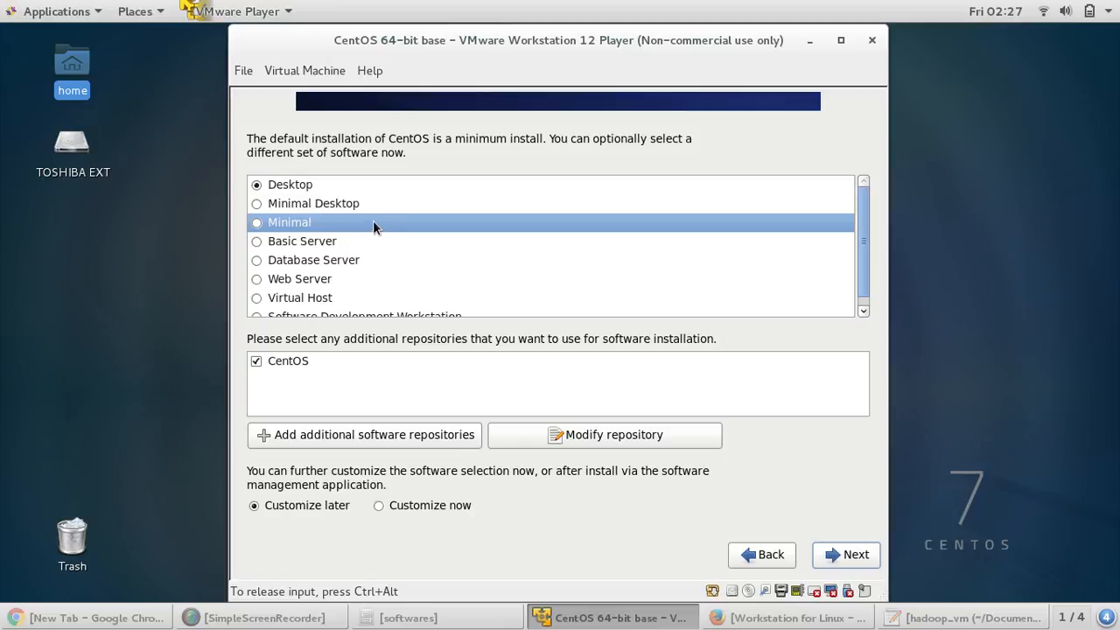
scroll(517, 275, down, 1)
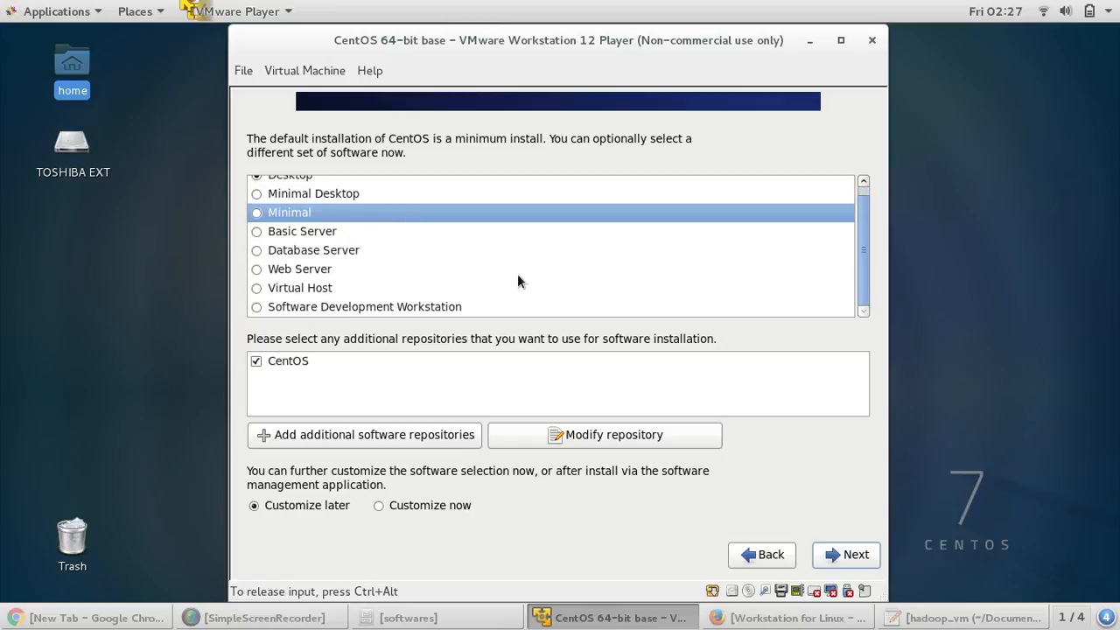
click(396, 307)
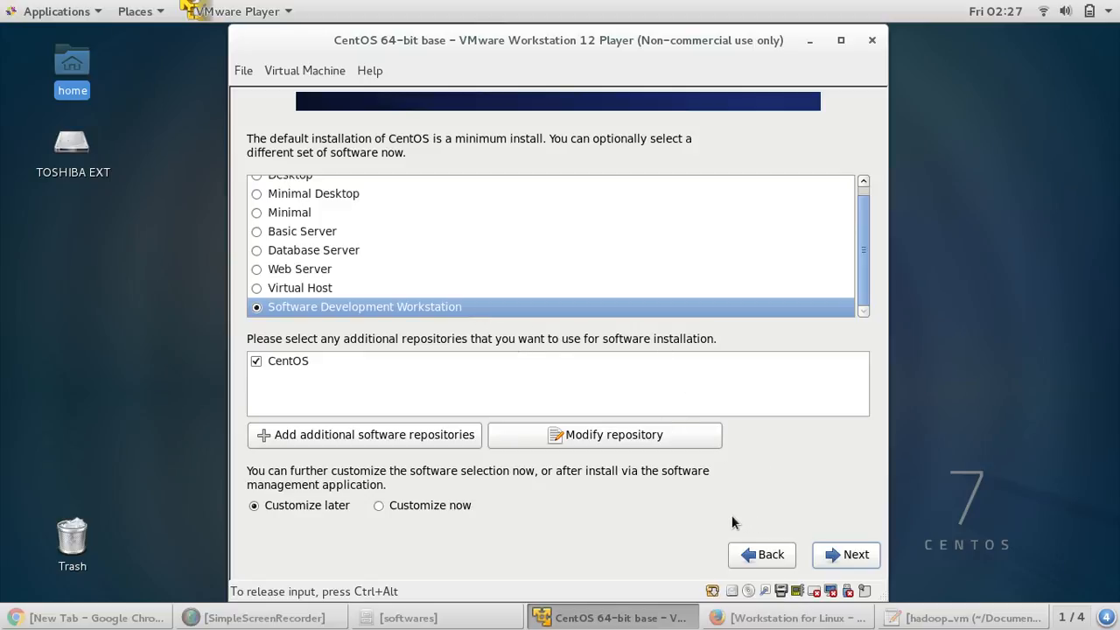
click(836, 556)
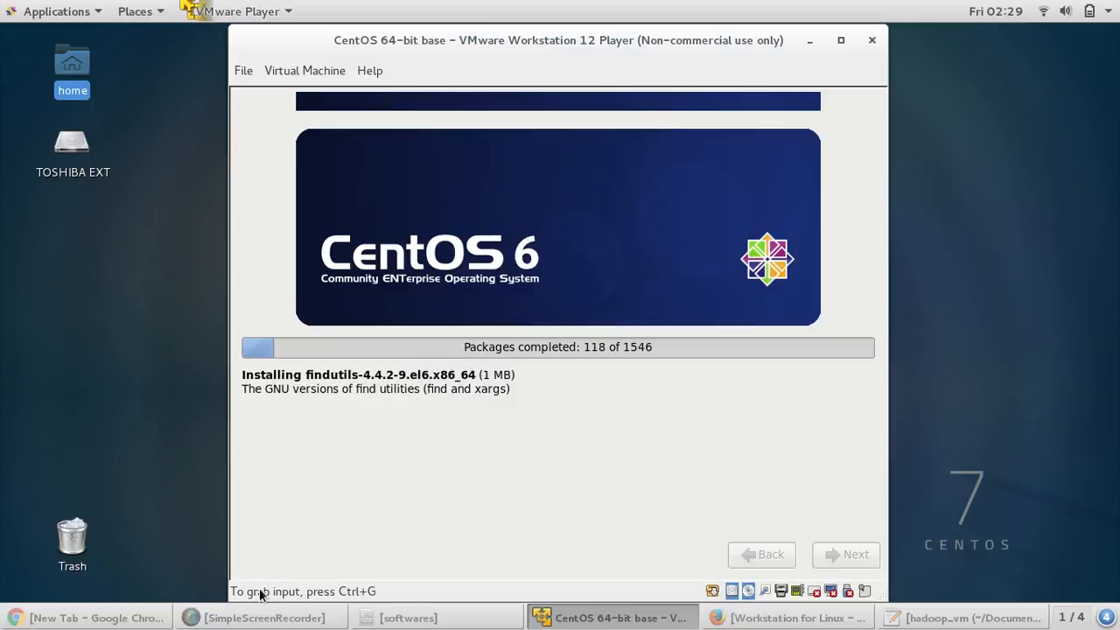
- Bring up the SimpleScreenRecorder window while packages install
click(280, 619)
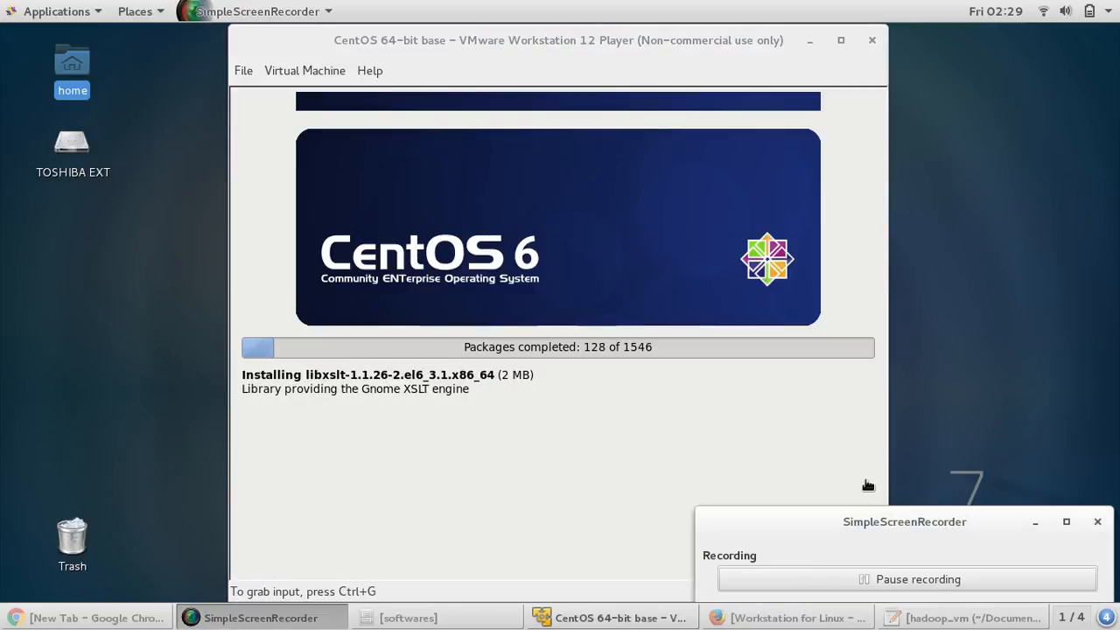
- Pause the SimpleScreenRecorder recording and minimize its window
click(886, 578)
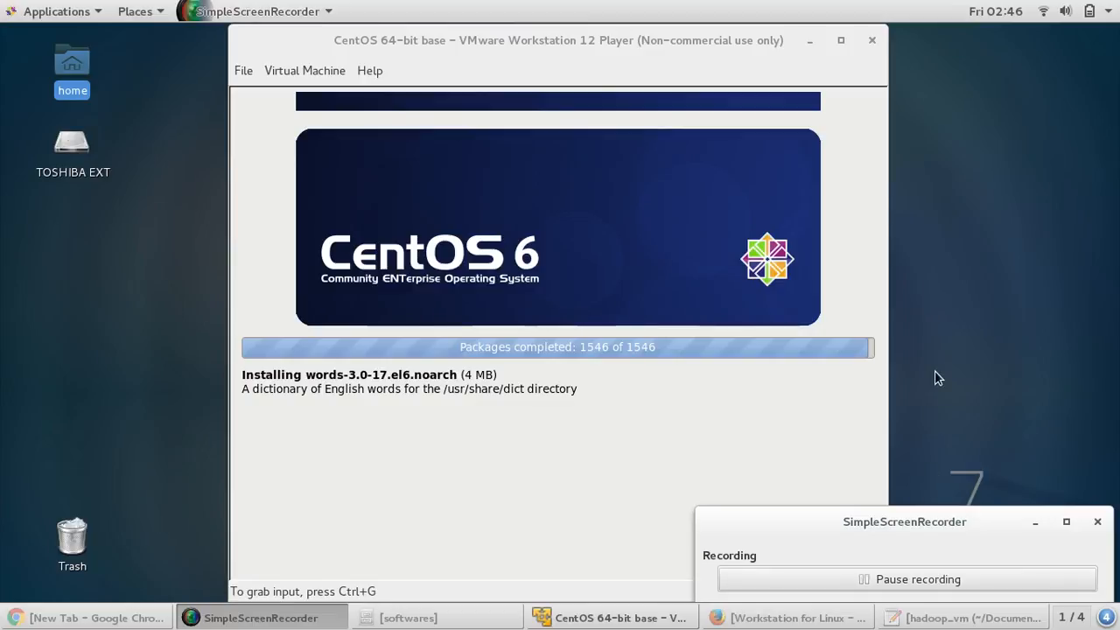
click(935, 378)
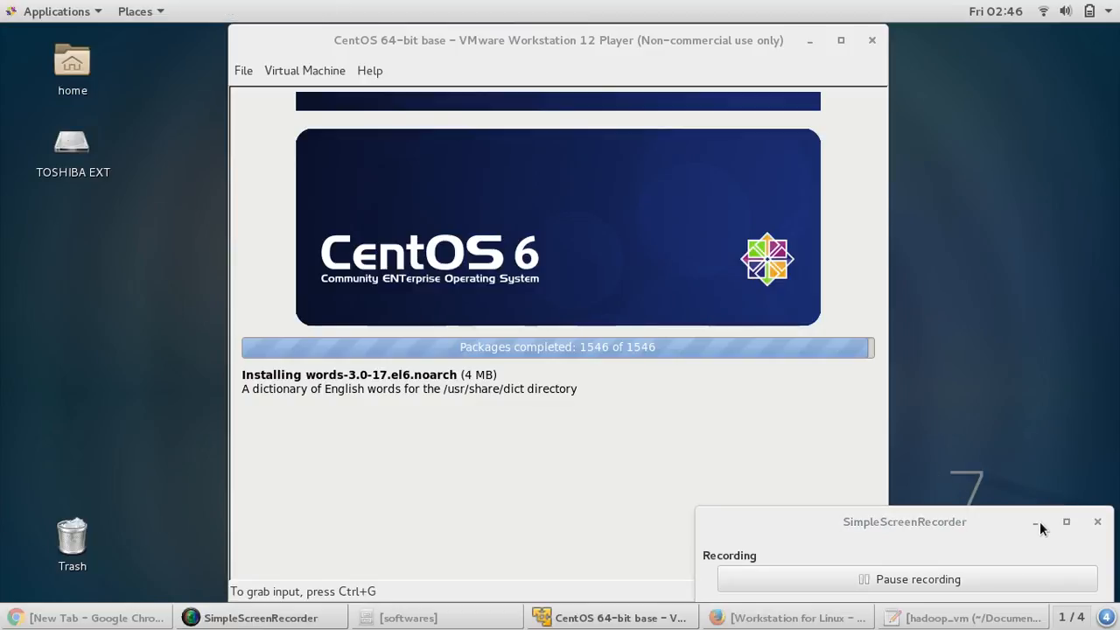
click(1036, 524)
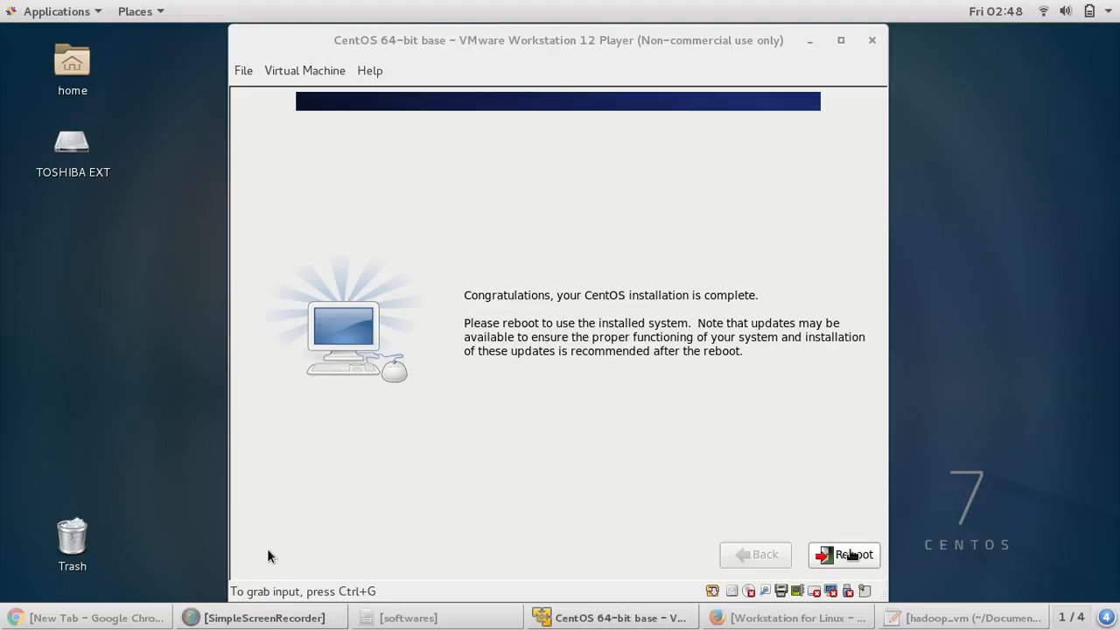
- Reboot the freshly installed CentOS system from the installer's completion screen
click(852, 554)
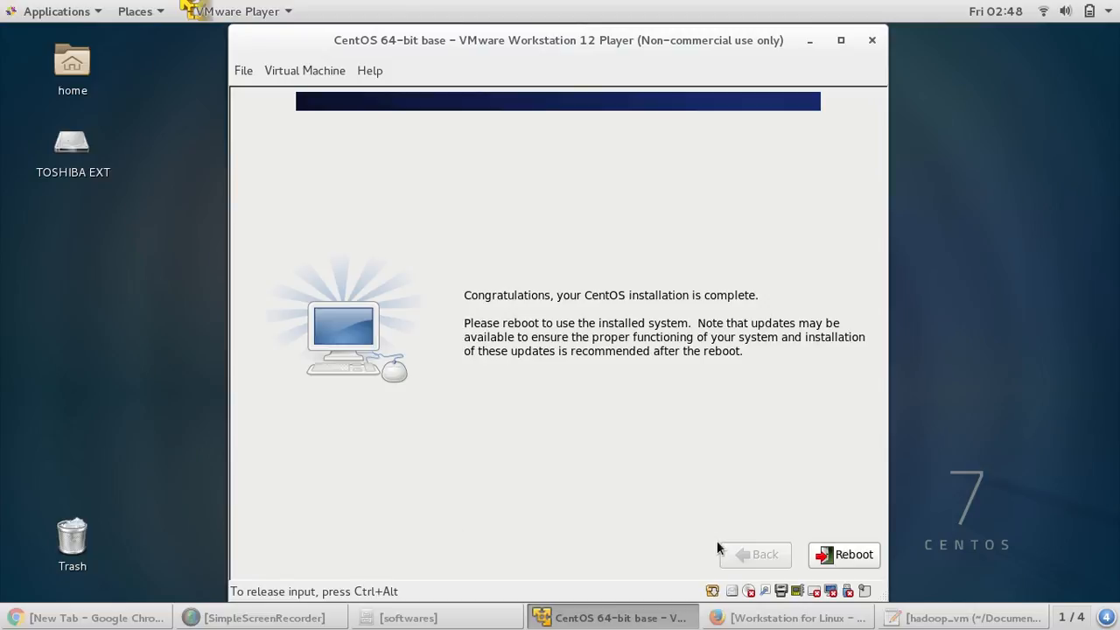
click(847, 554)
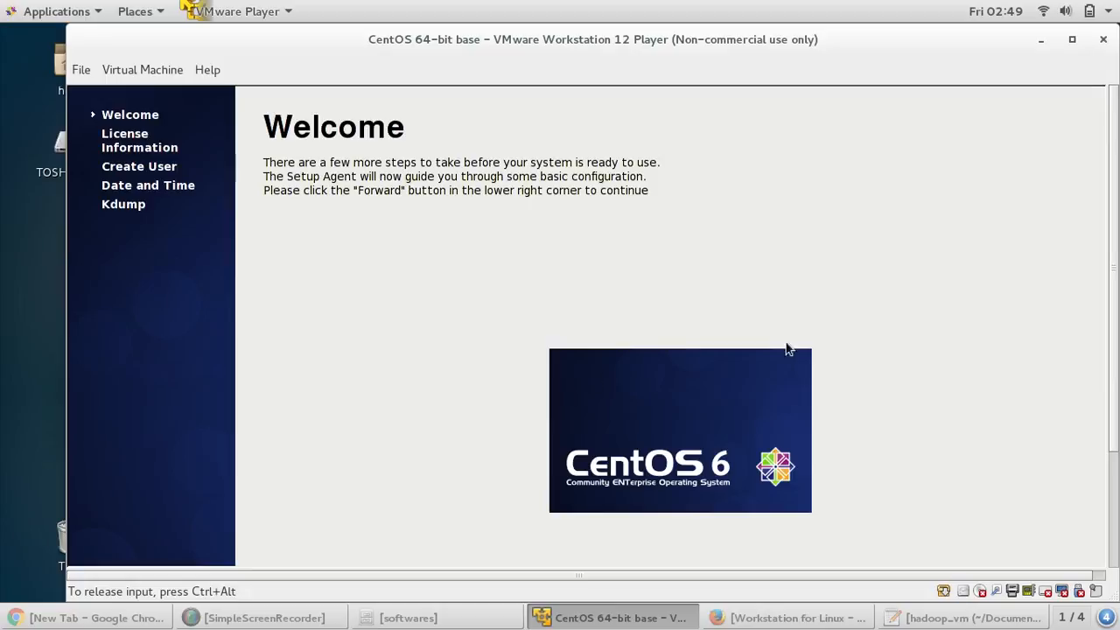
- Go forward from the Welcome page to the CentOS-6 license page and scroll through the EULA
scroll(1115, 433, down, 3)
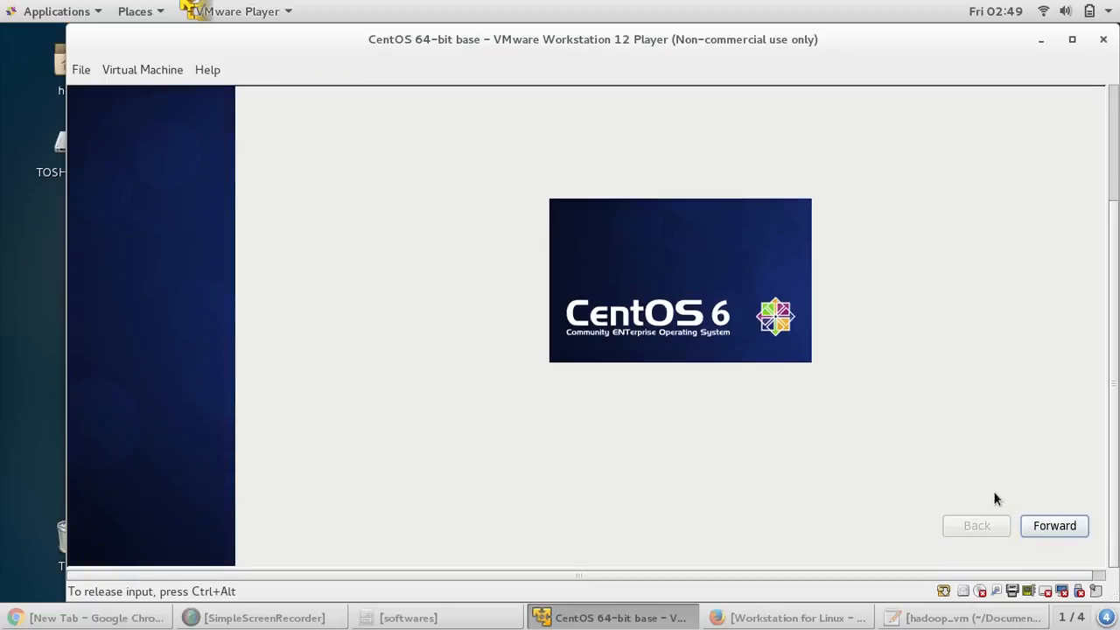
click(1066, 527)
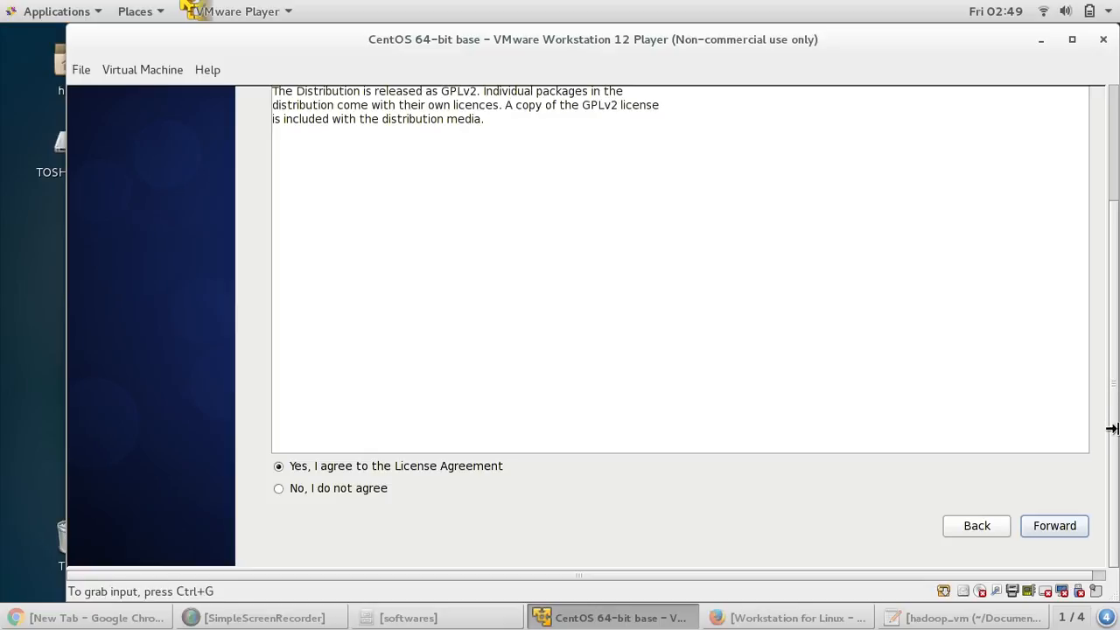
drag(1111, 425, 1113, 289)
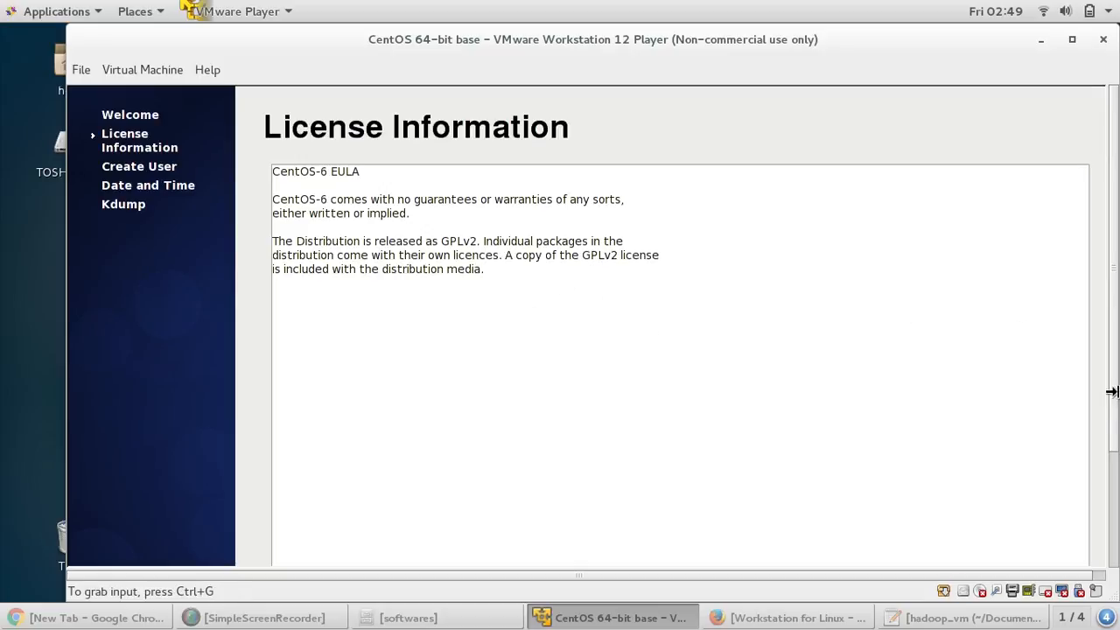
scroll(1111, 417, down, 5)
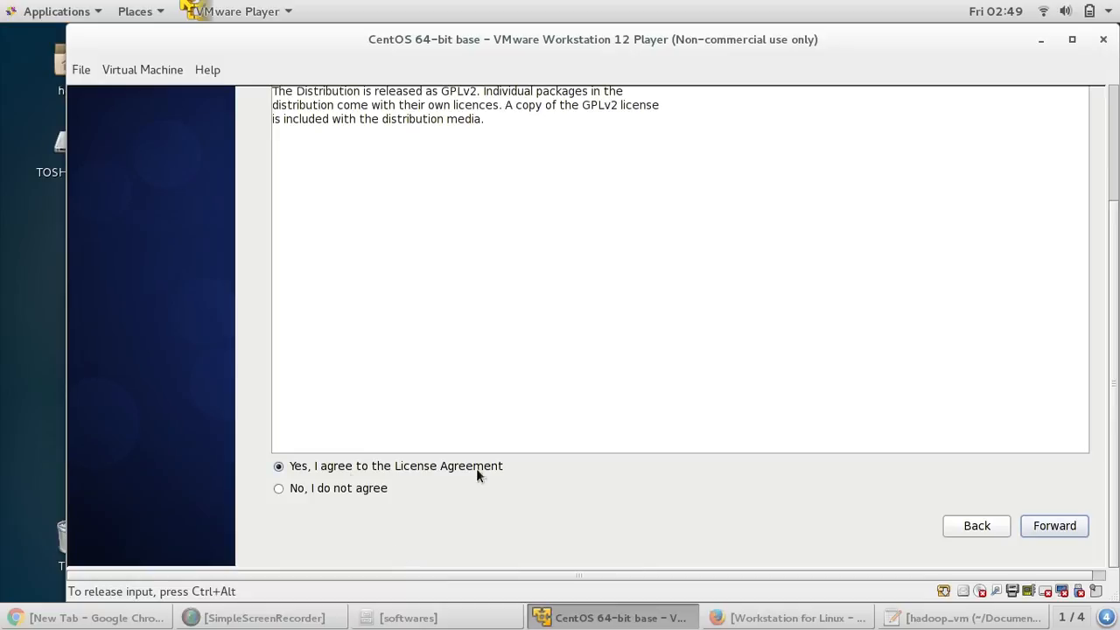
- Accept the licence and enter username 'hadoop' with full name 'hadoop'
click(1082, 526)
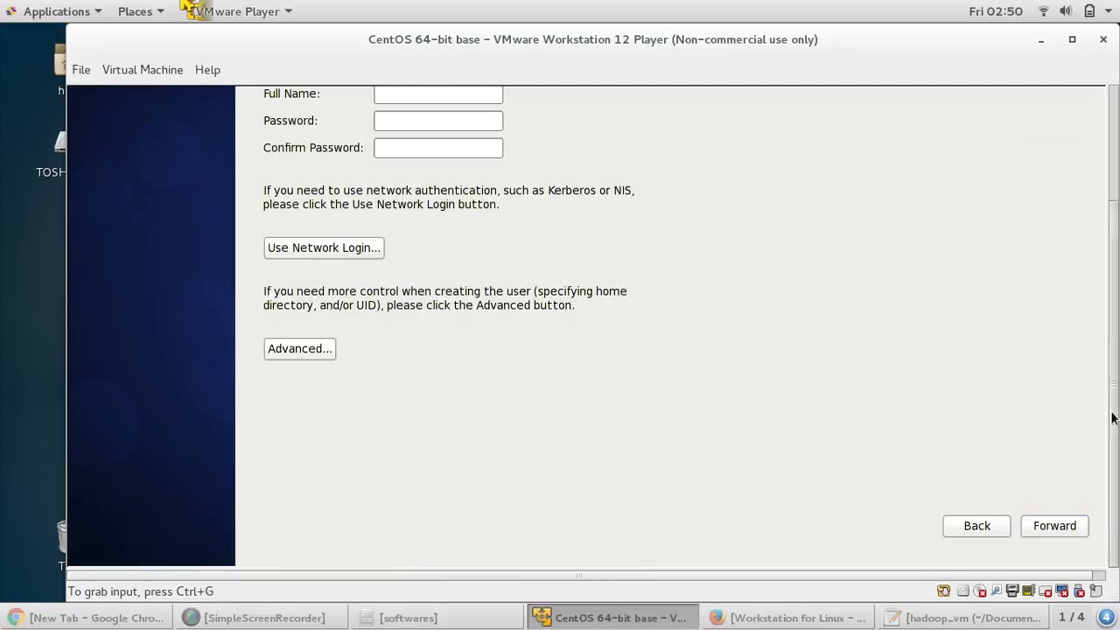
scroll(1111, 411, up, 3)
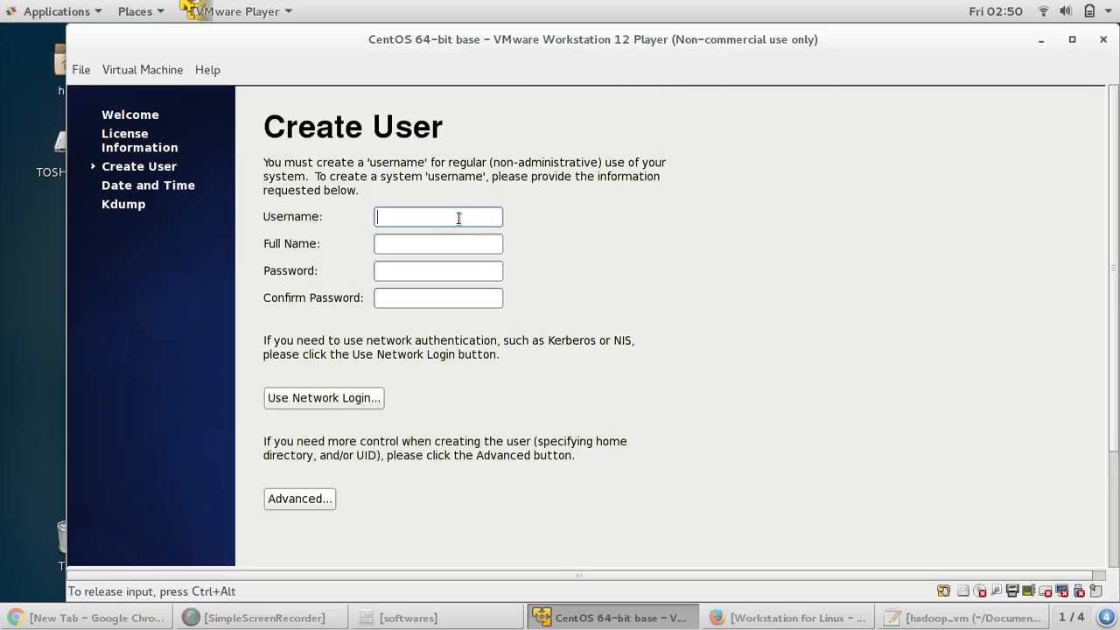
text(hadoop)
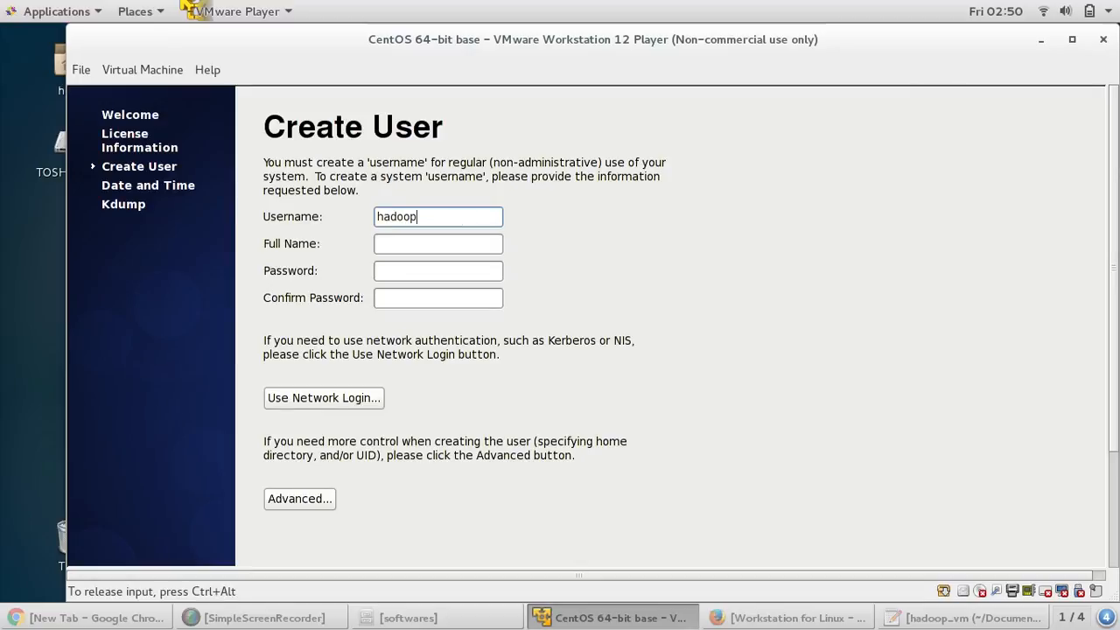
key(Tab)
text(d)
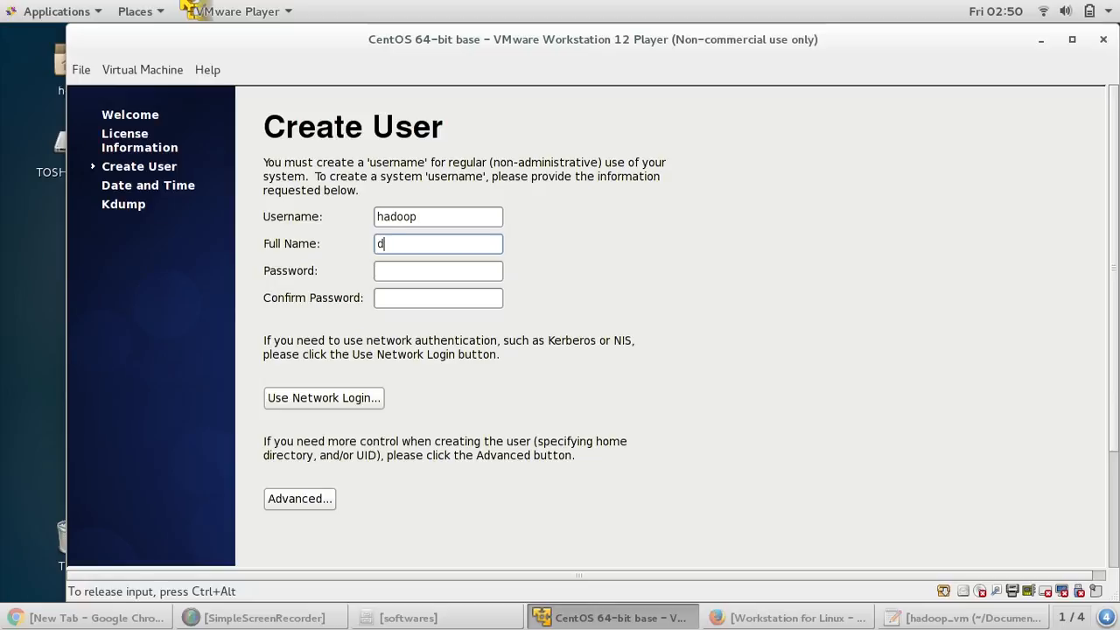
text(ata123)
key(BackSpace)
key(BackSpace)
key(BackSpace)
key(BackSpace)
key(BackSpace)
key(BackSpace)
key(BackSpace)
text(hadoop)
- Enter the account password and submit the user details, raising the weak-password warning
key(Tab)
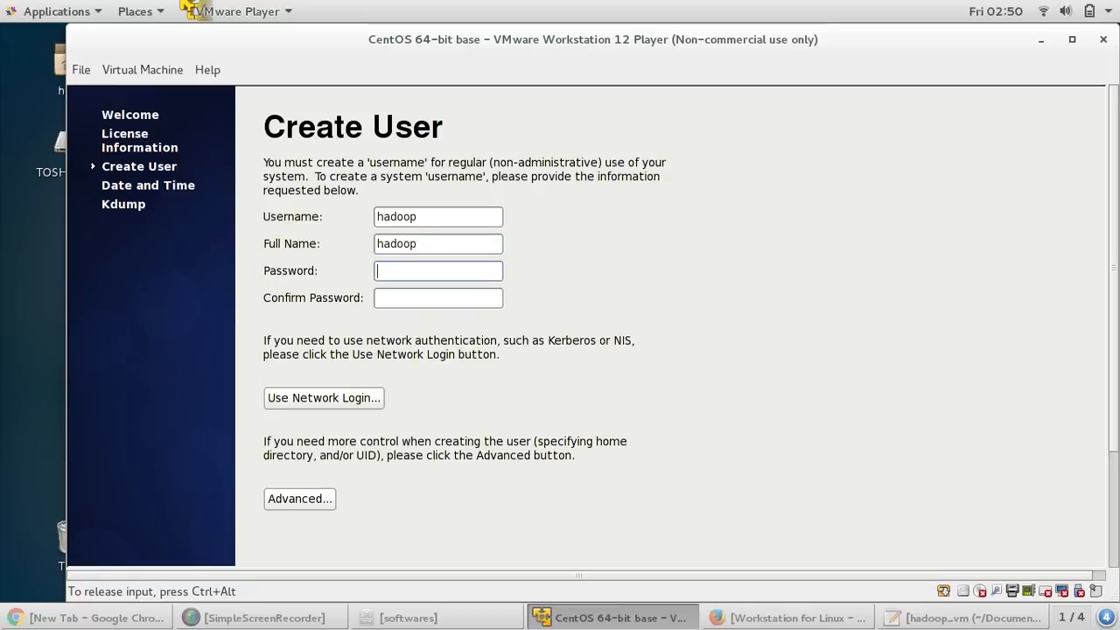
text(hadoop12)
key(Tab)
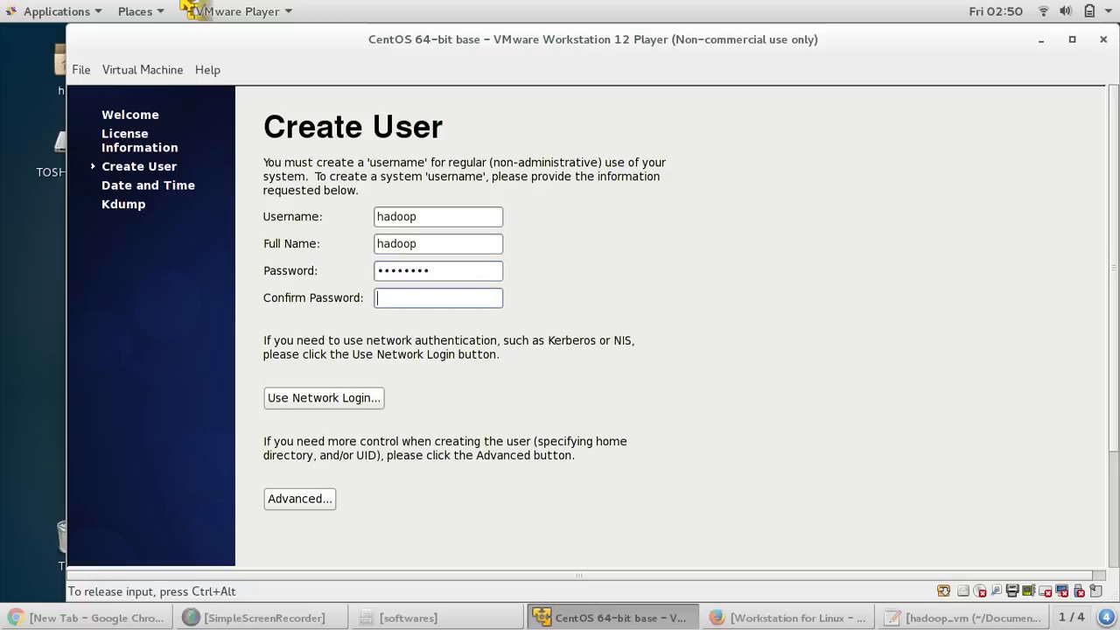
text(hadoop12)
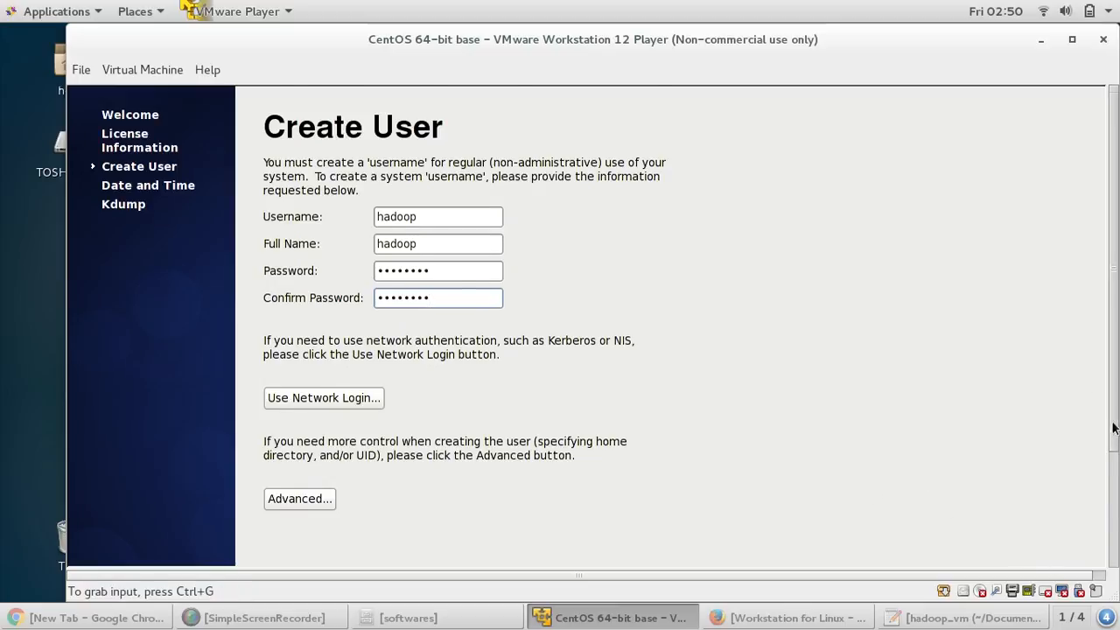
scroll(1064, 473, down, 3)
click(1066, 528)
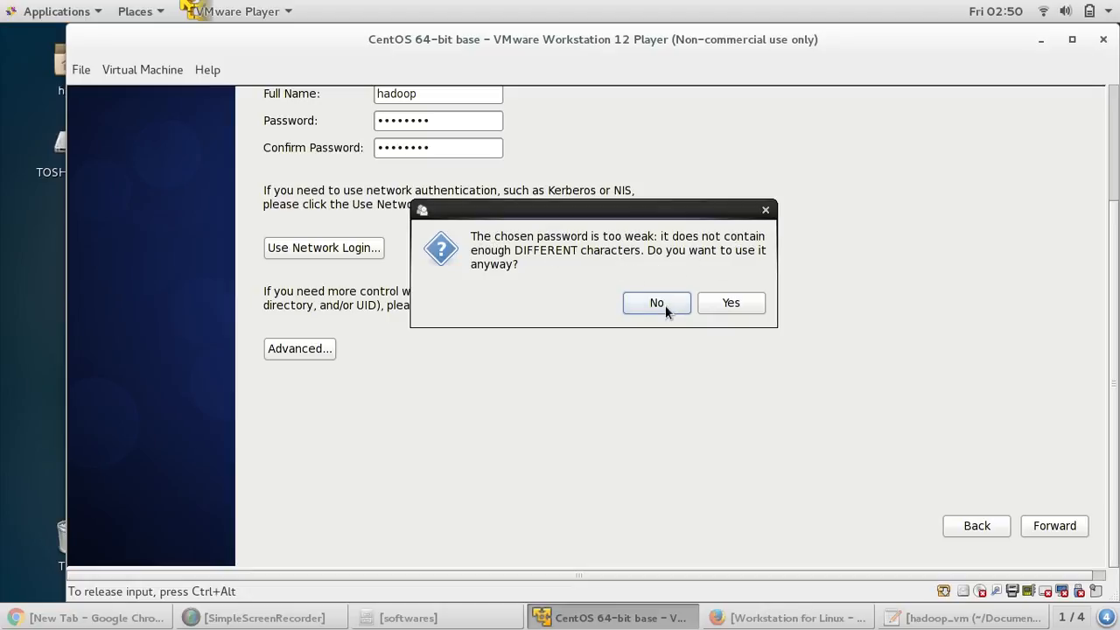
- Keep the weak password, enable network date and time synchronization, and continue past Date and Time
click(715, 305)
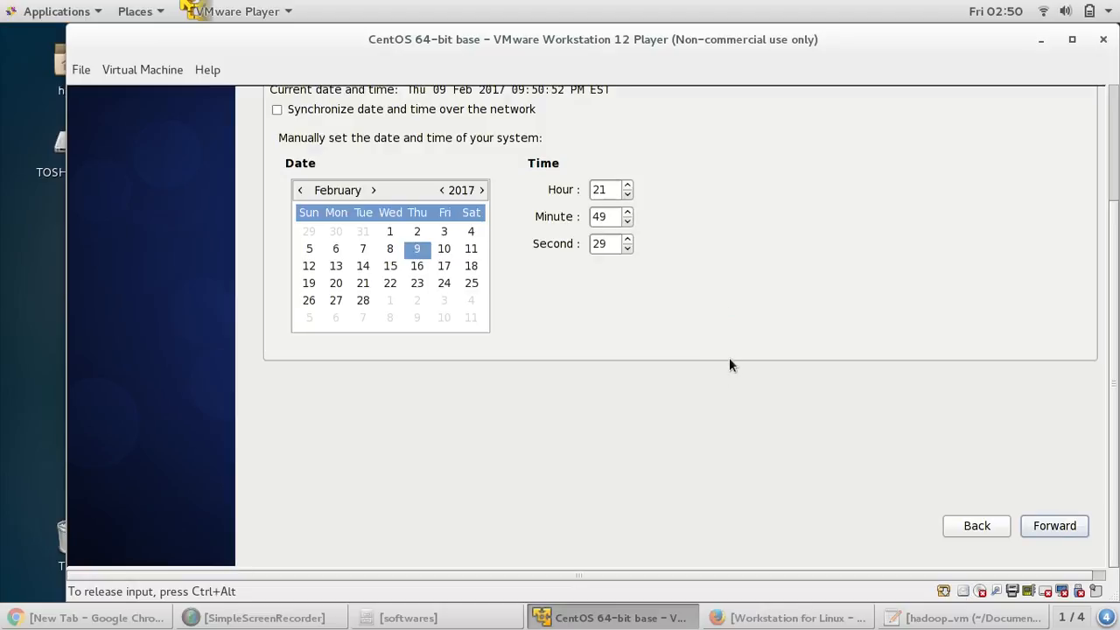
drag(1112, 387, 1112, 268)
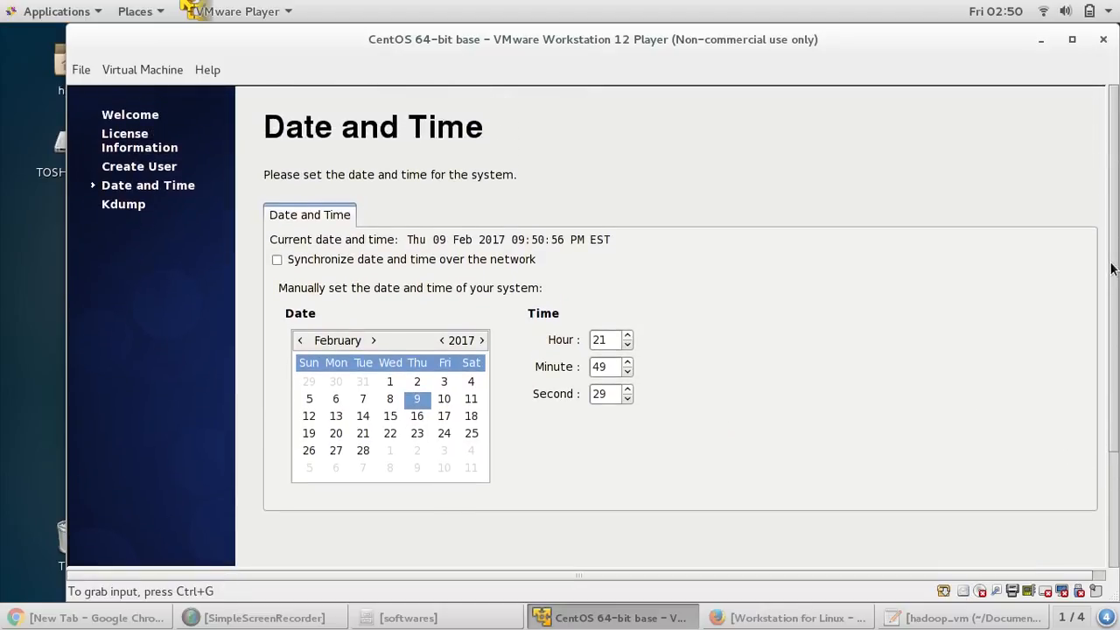
click(276, 260)
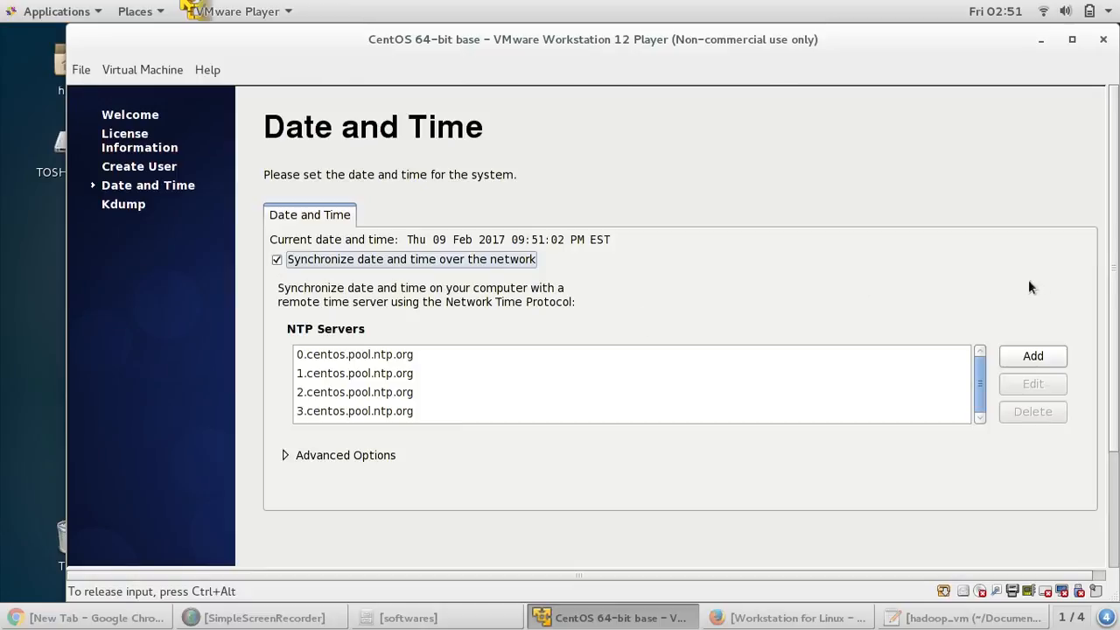
scroll(1113, 312, down, 4)
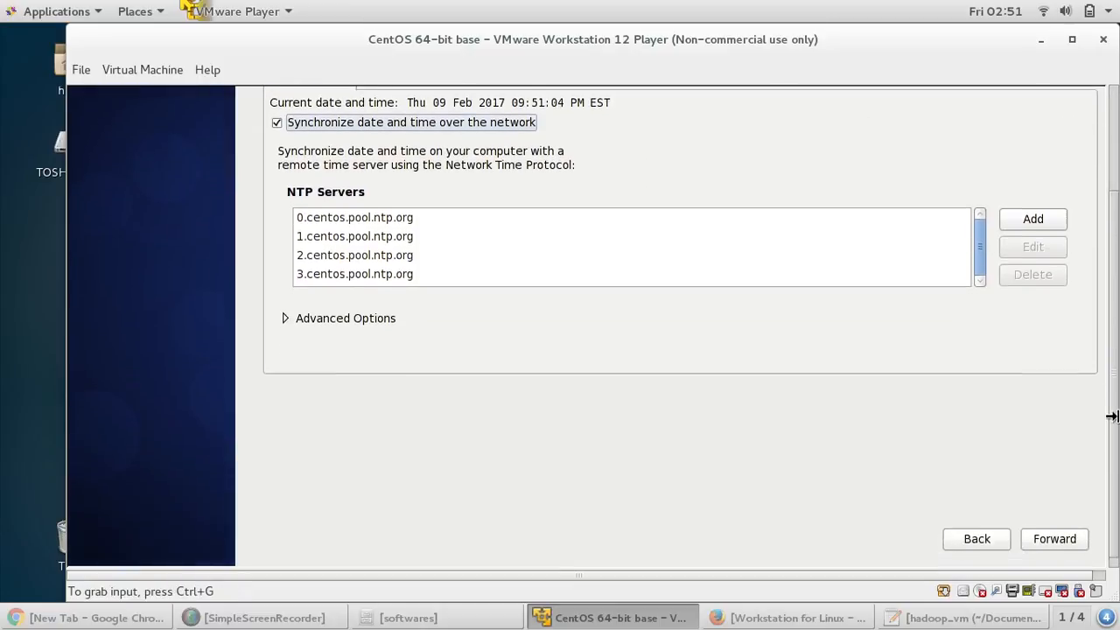
click(1054, 528)
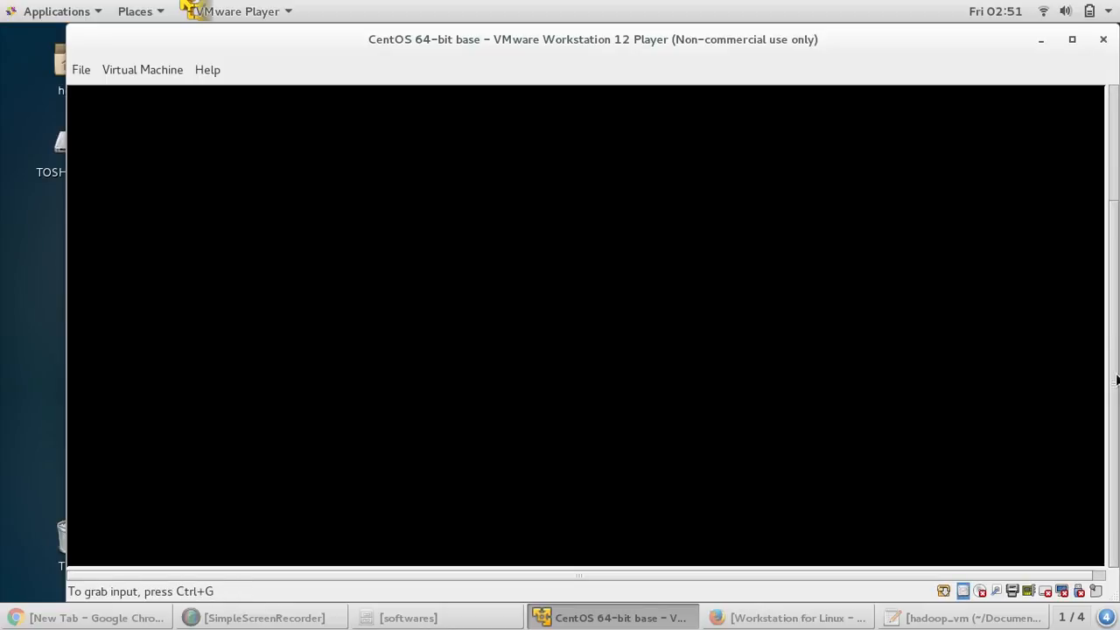
- Release keyboard and mouse from the black CentOS guest screen with Ctrl+Alt
drag(1116, 375, 1107, 233)
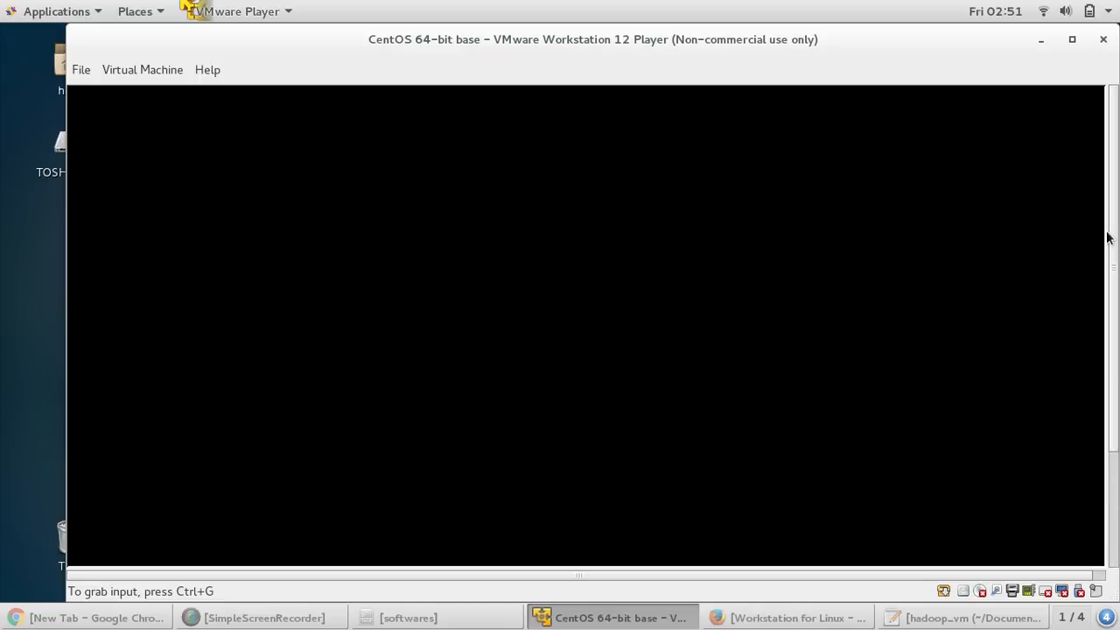
drag(1116, 329, 1118, 490)
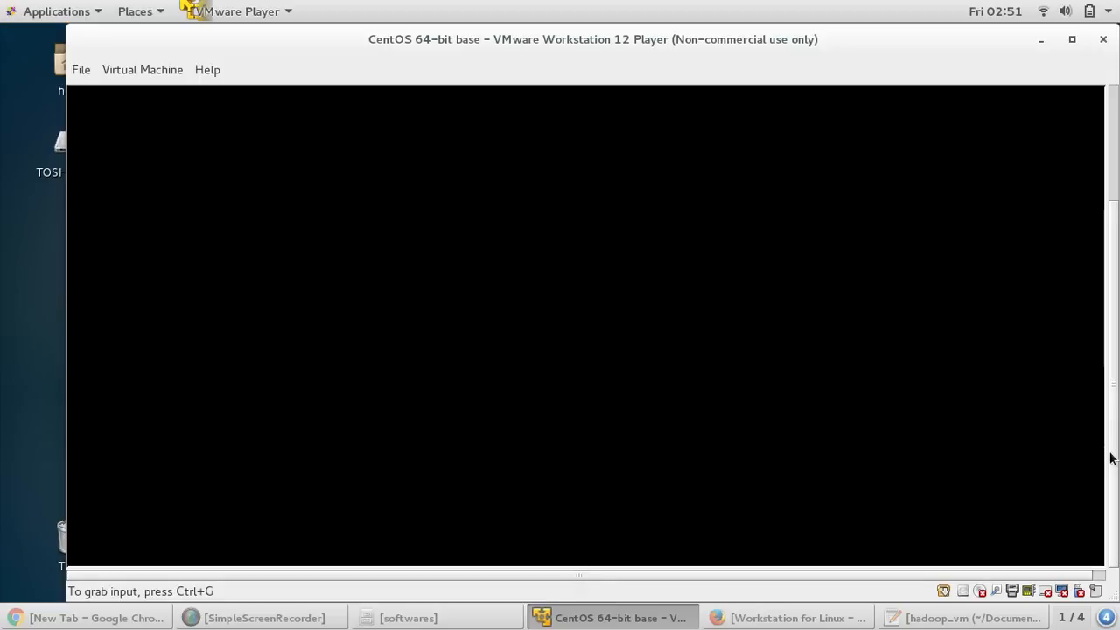
drag(1114, 459, 1109, 318)
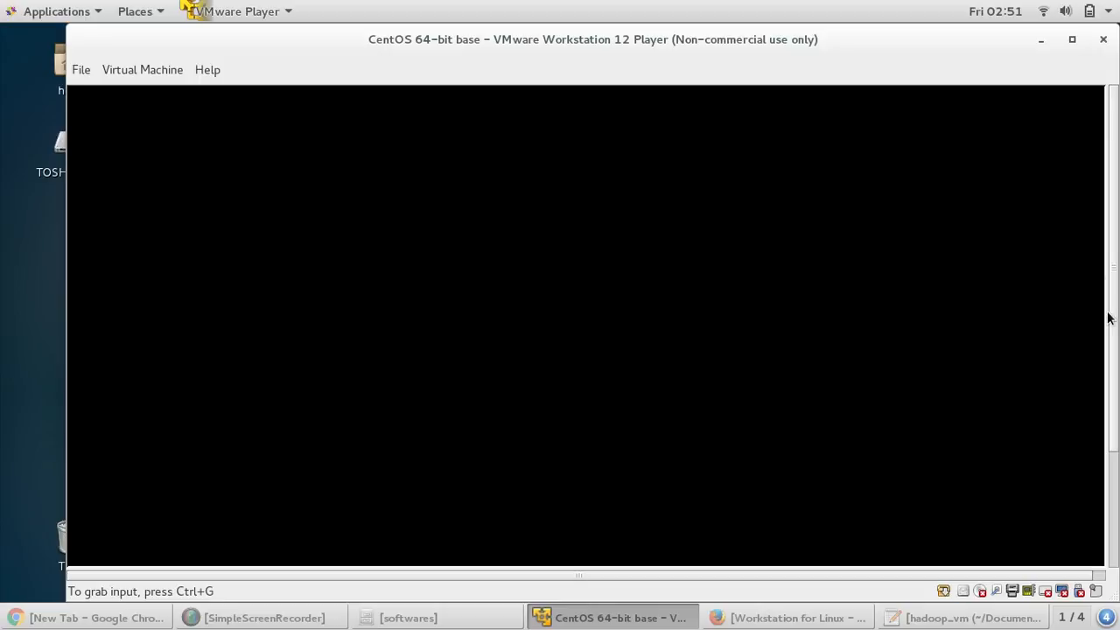
click(1097, 318)
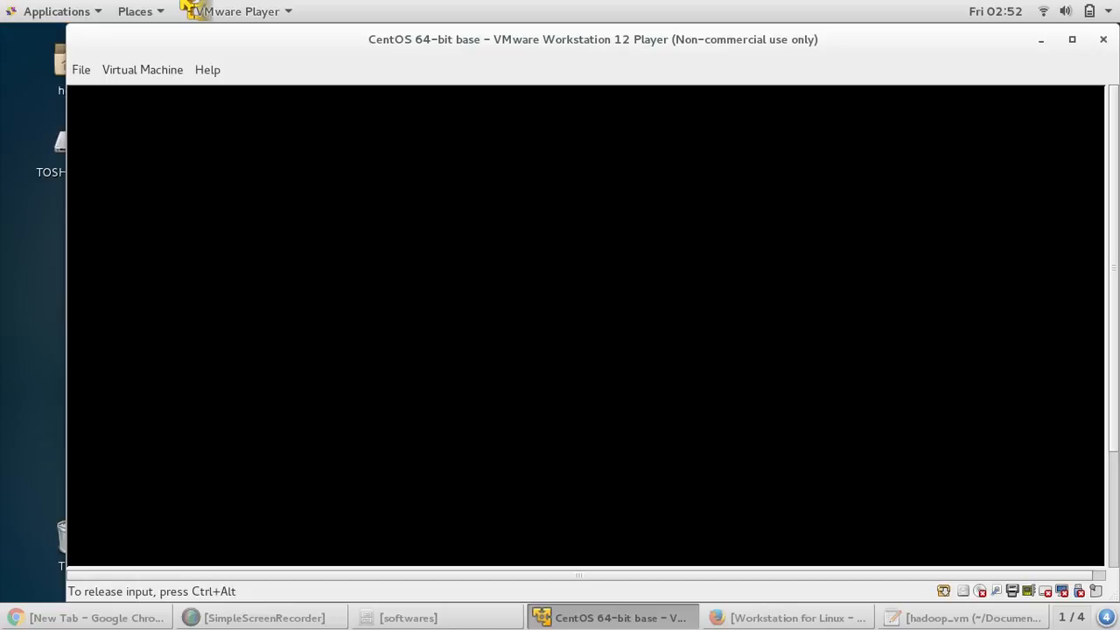
key(ctrl+alt)
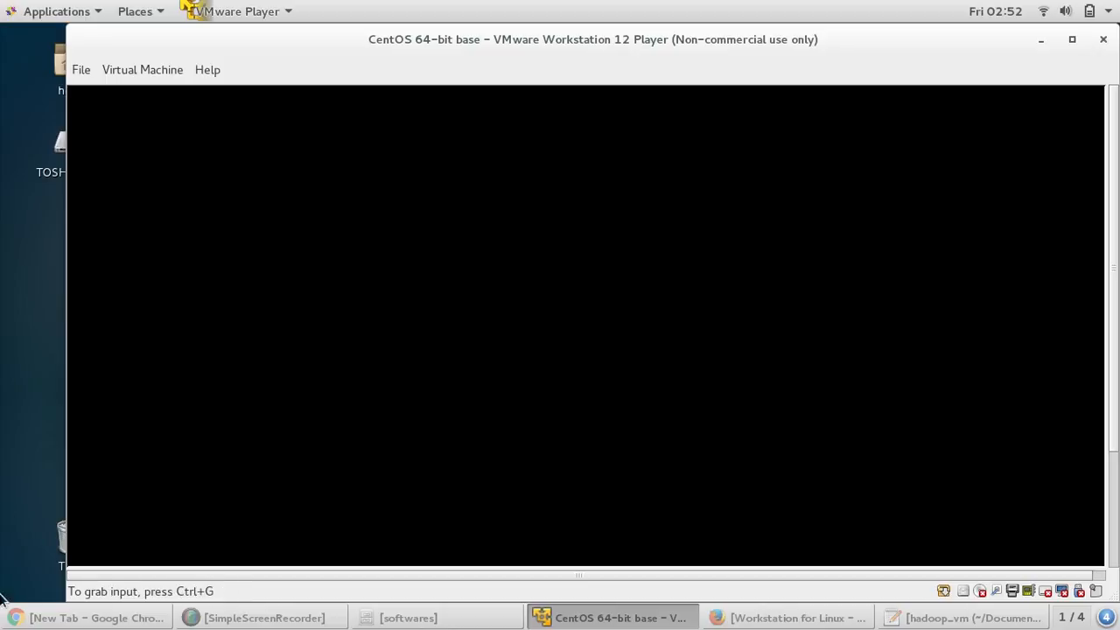
- Install VMware Tools from the Player menu to connect the installer CD to the VM
click(253, 618)
click(893, 579)
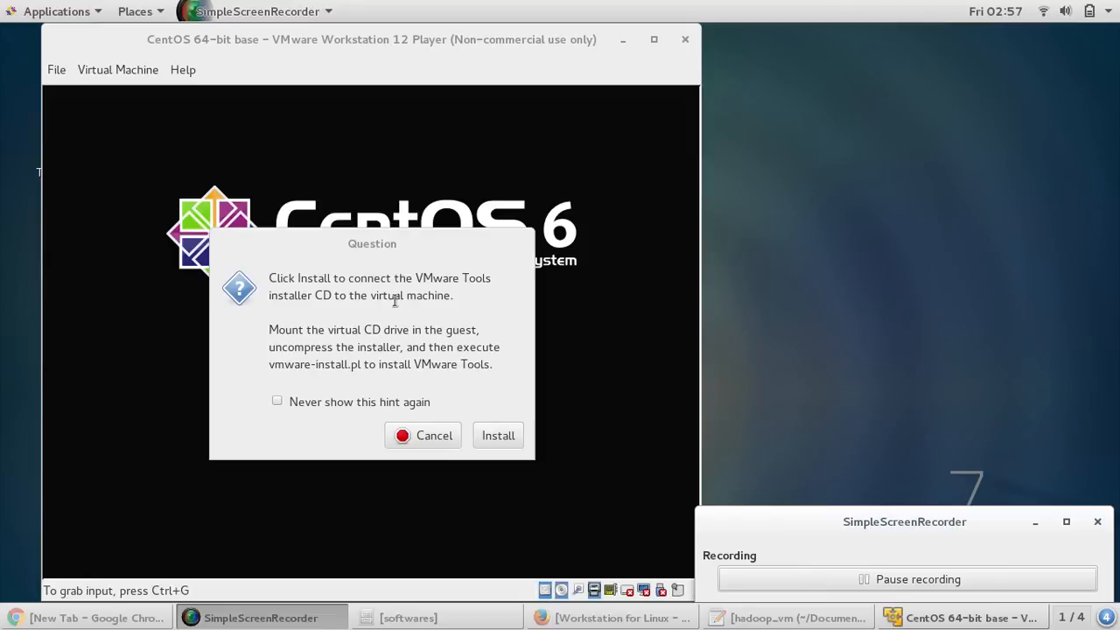
click(318, 260)
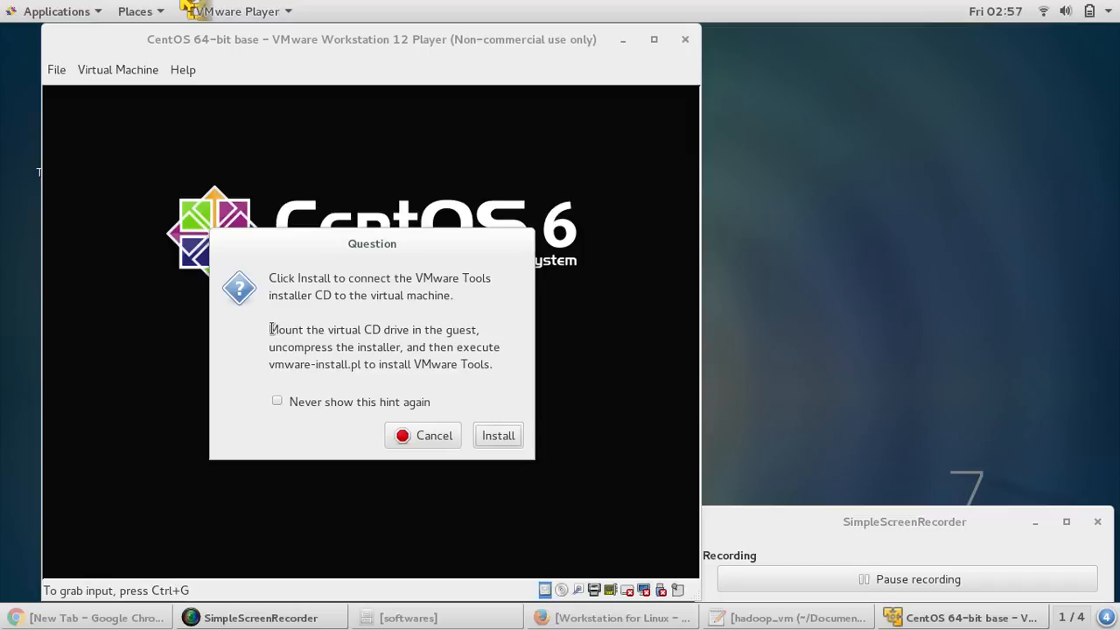
drag(270, 329, 500, 375)
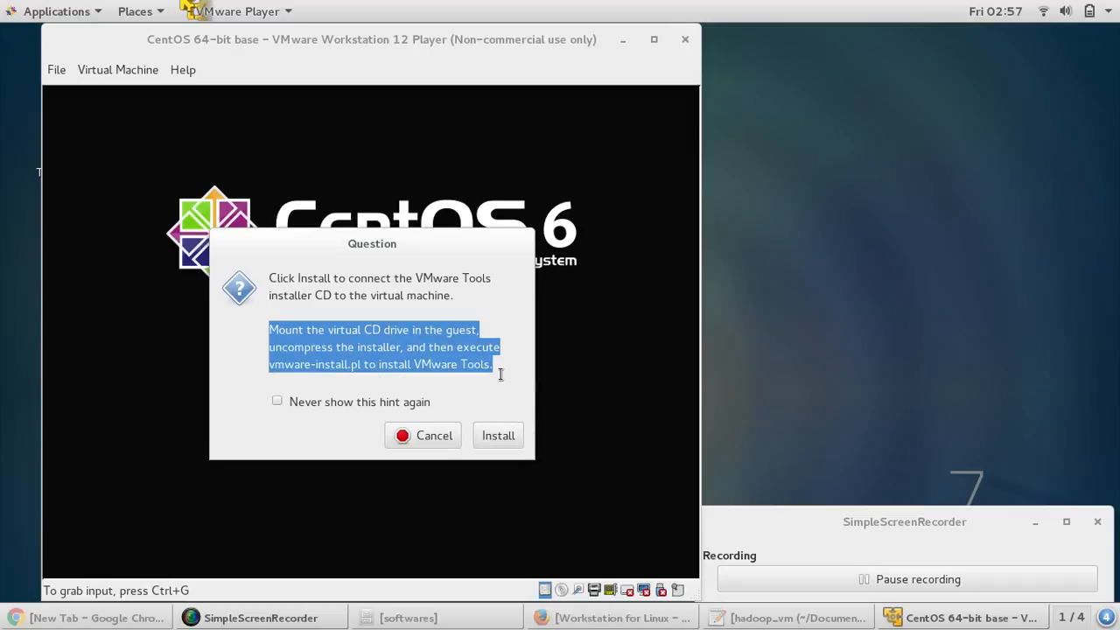
click(294, 278)
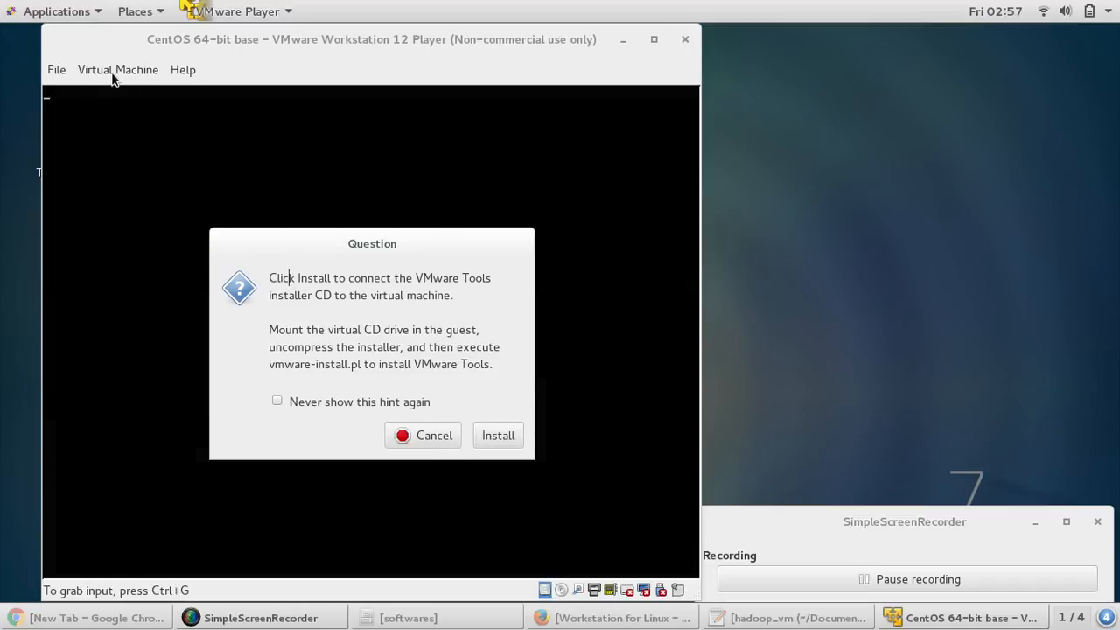
click(111, 69)
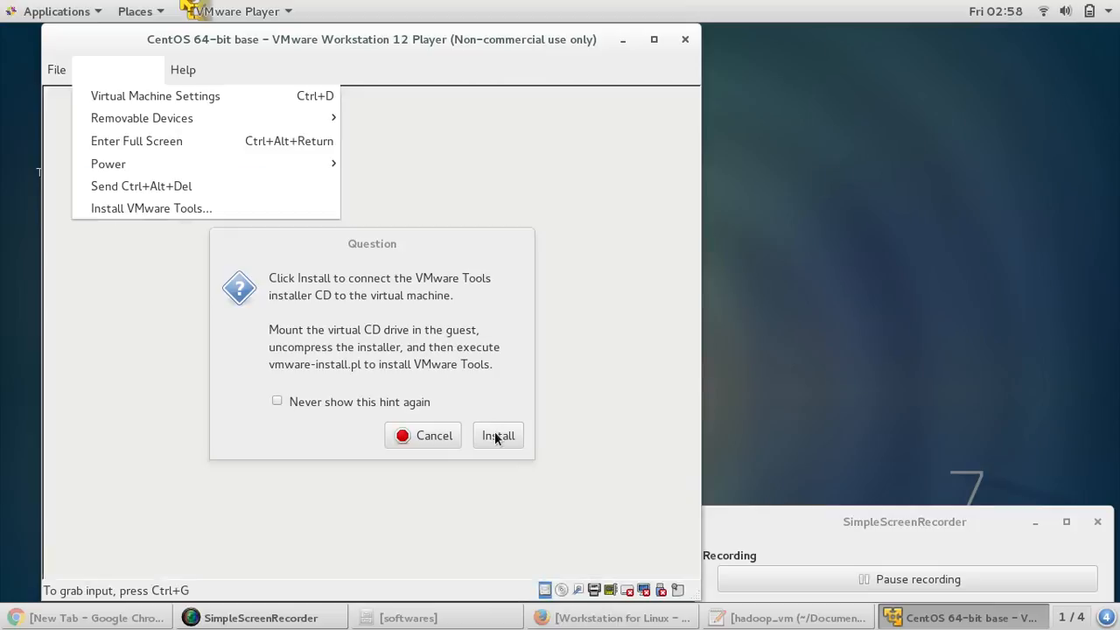
click(497, 436)
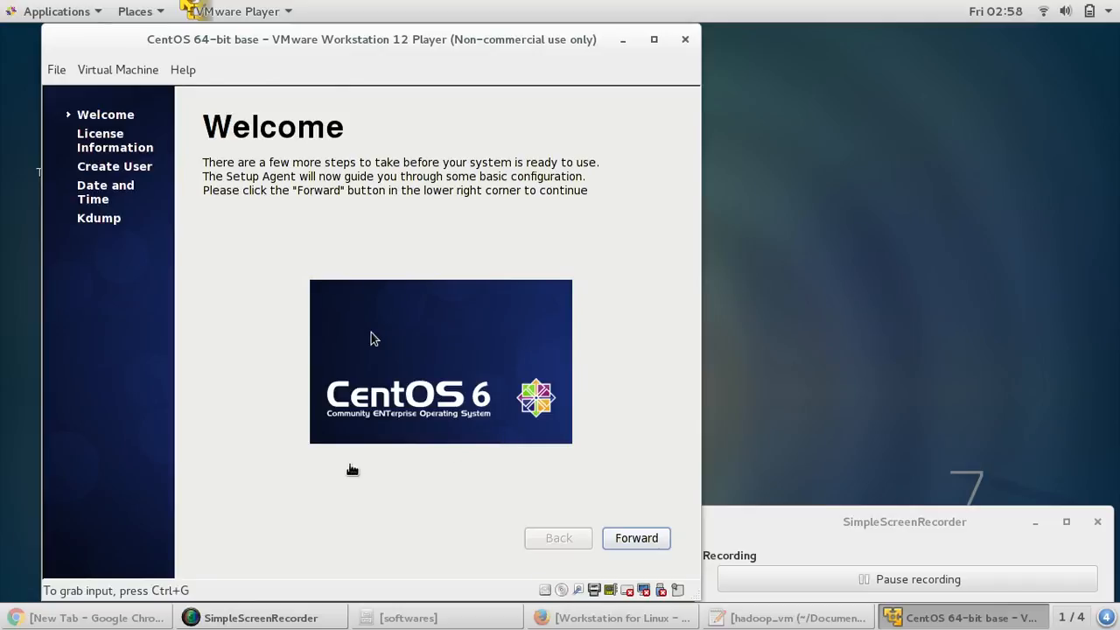
- Maximize the VM window so it fills the screen
click(628, 538)
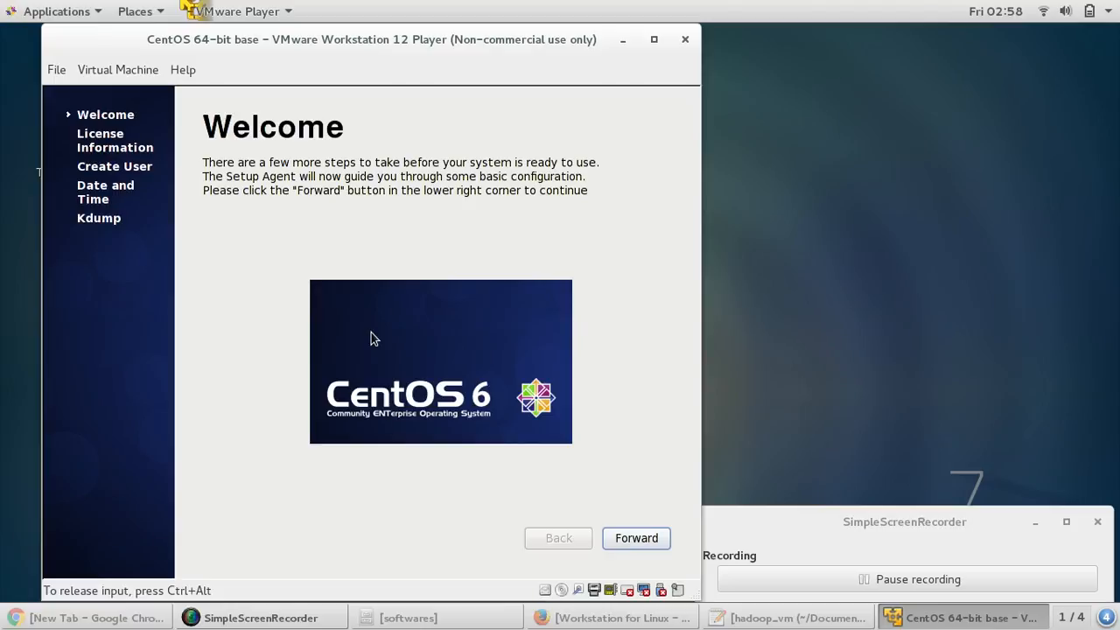
key(ctrl+alt)
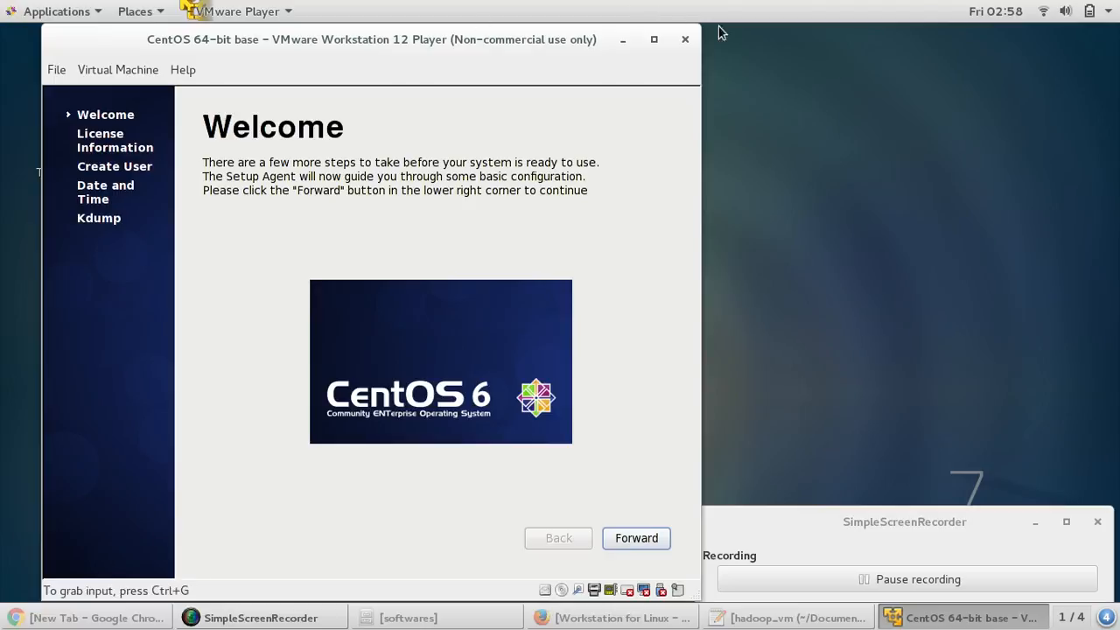
click(654, 40)
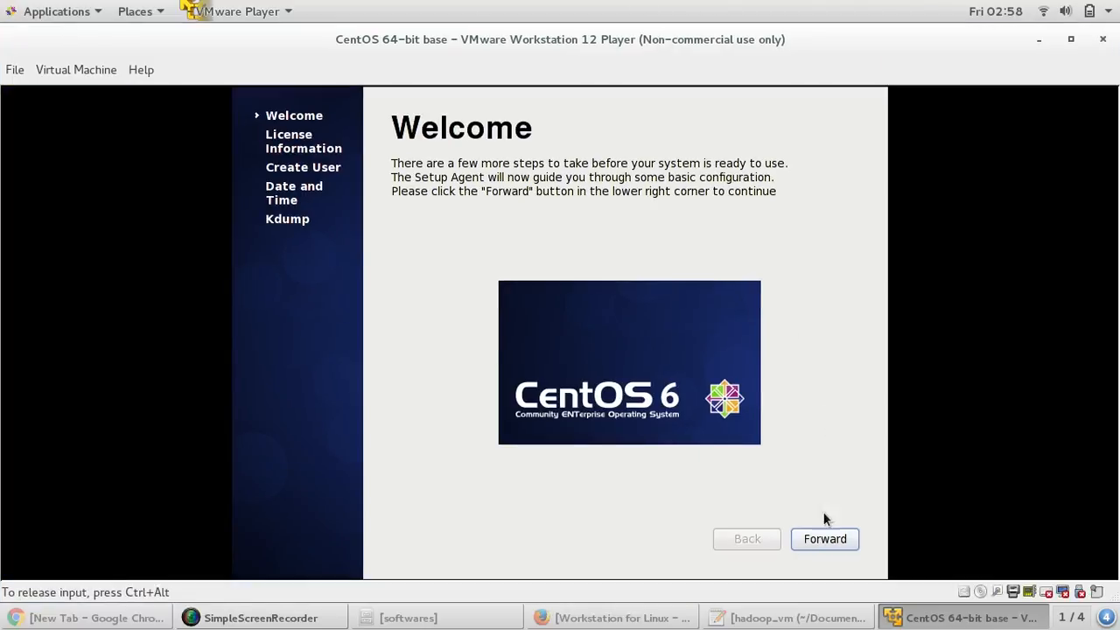
key(ctrl+alt)
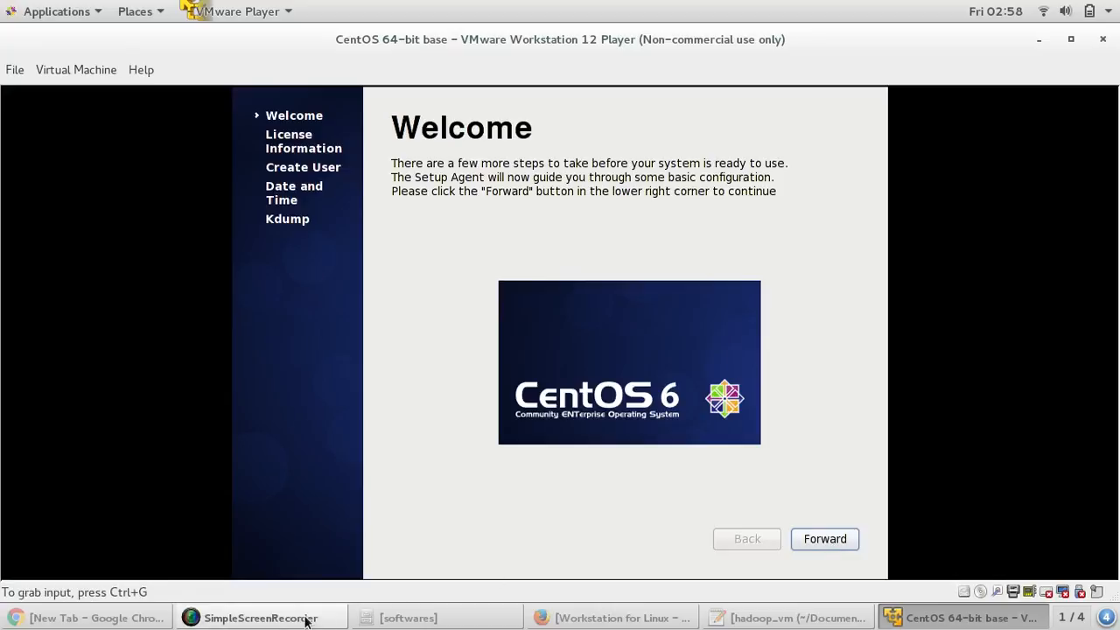
- Advance past the Welcome and License Information pages to Create User
click(303, 618)
click(303, 618)
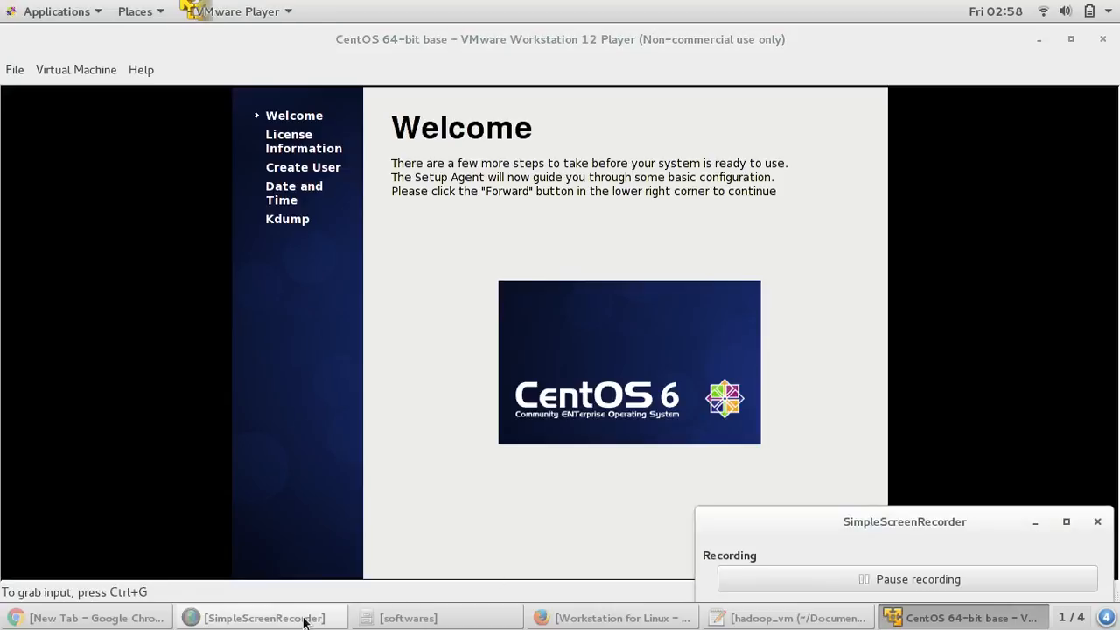
click(816, 539)
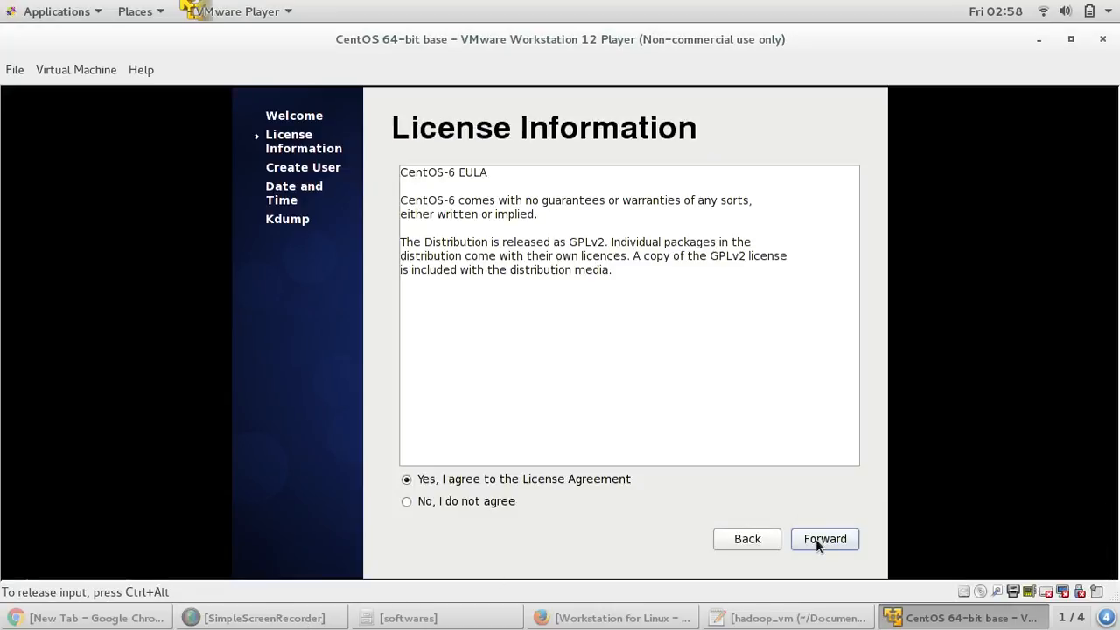
click(816, 538)
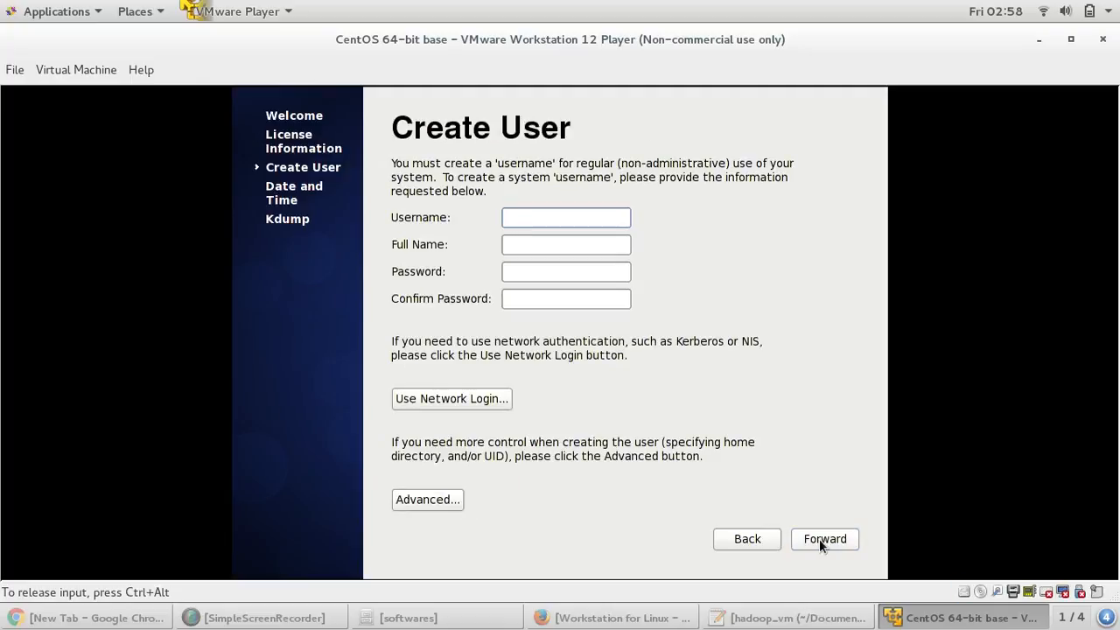
- Enter username 'hadoop', full name 'hadoop', and the account password twice
text(hadoop)
key(Tab)
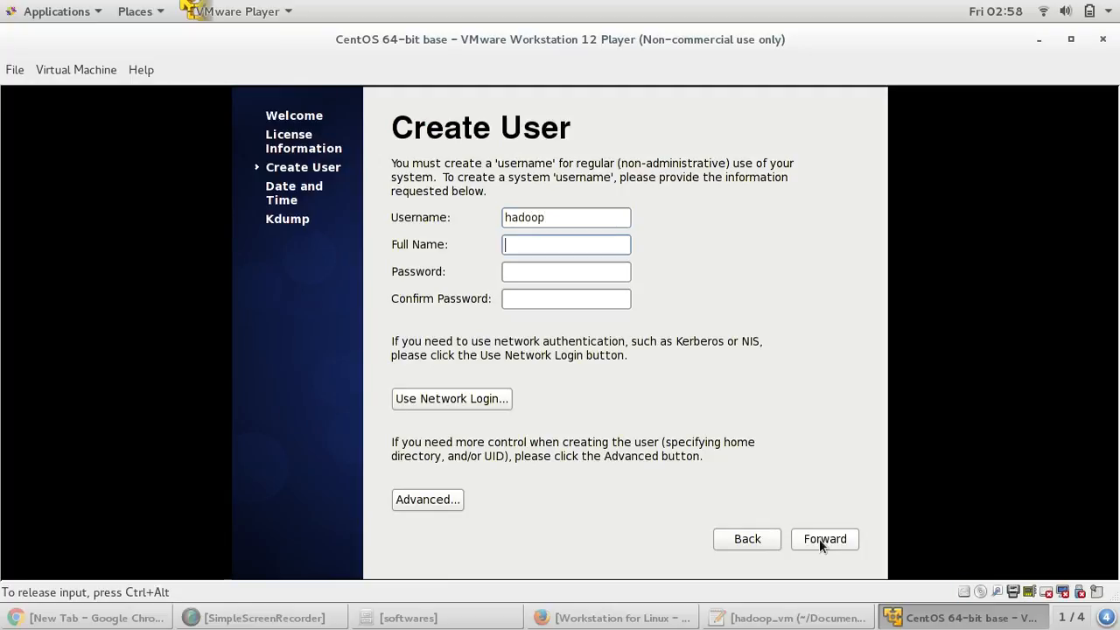
text(hadoop)
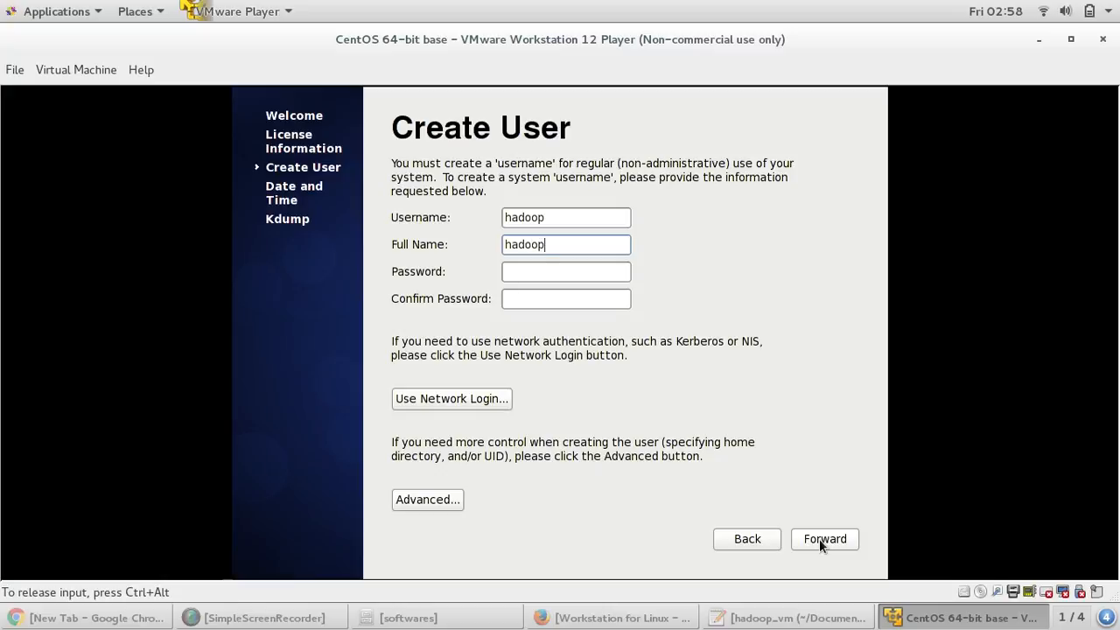
key(Tab)
text(hadoop1)
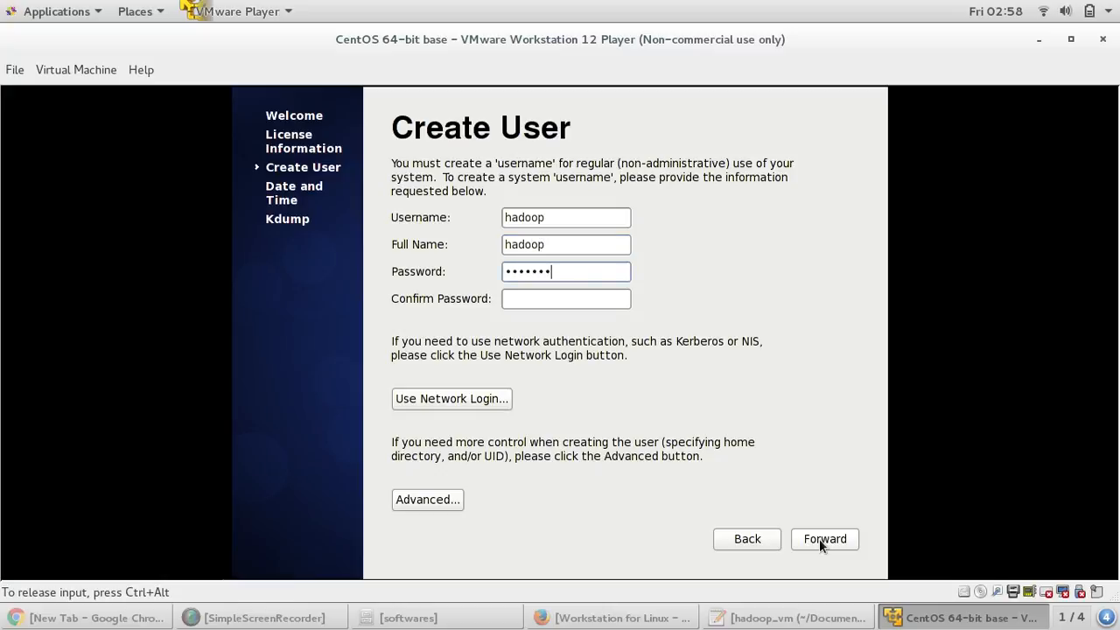
text(2)
key(Tab)
text(hadoop12)
- Submit the user, accepting the weak password and reusing the existing home directory
click(819, 539)
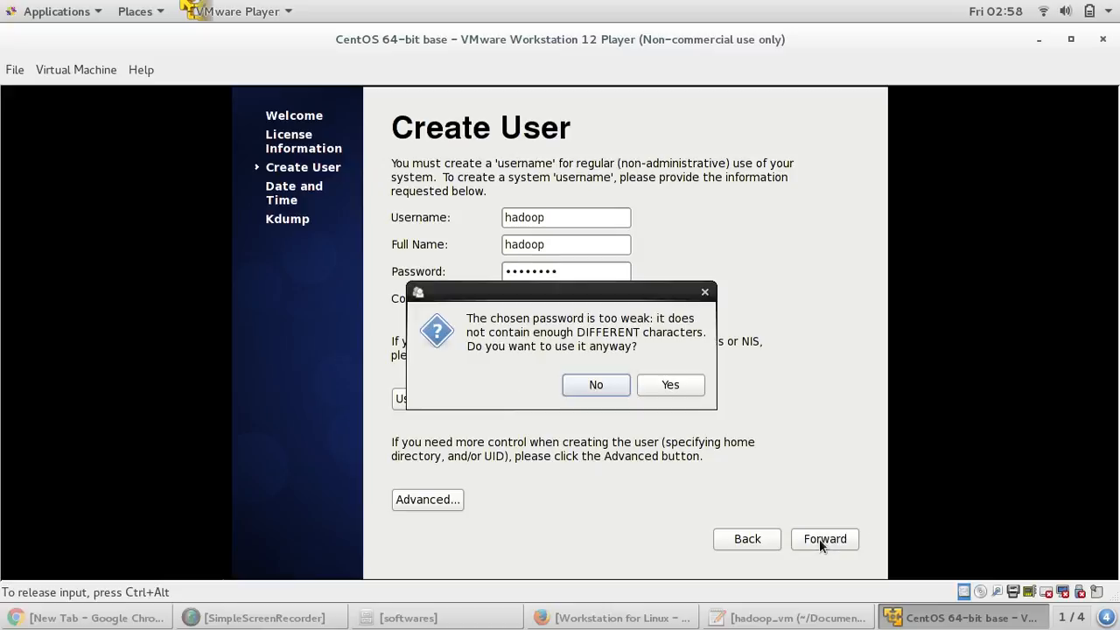
click(667, 385)
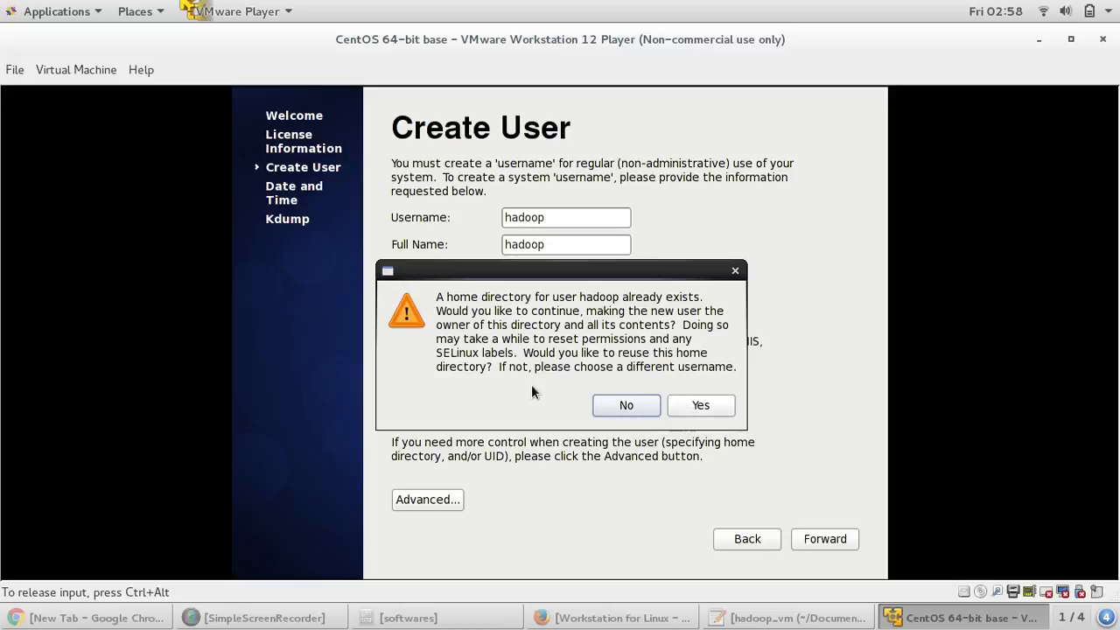
click(689, 410)
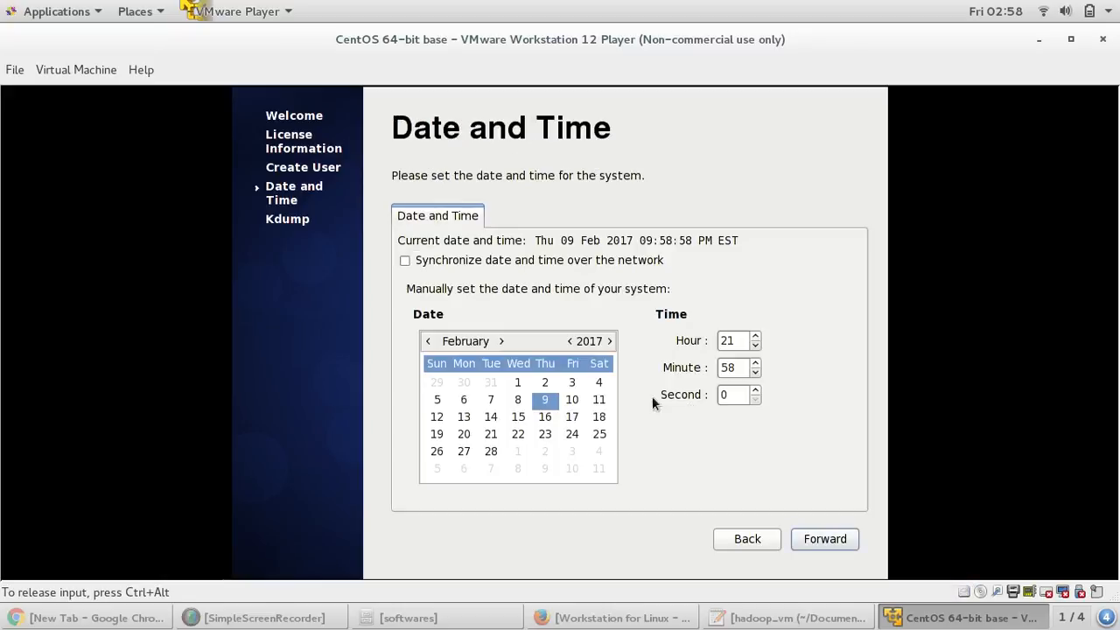
- Keep the default date and time, dismiss the kdump memory error, and finish setup
click(846, 540)
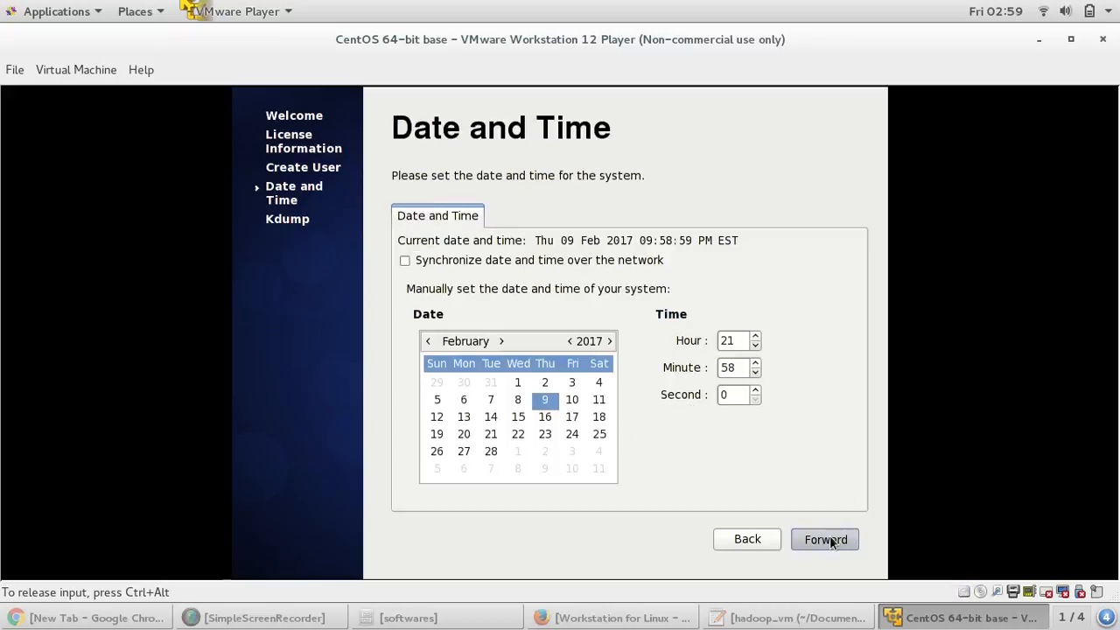
click(829, 537)
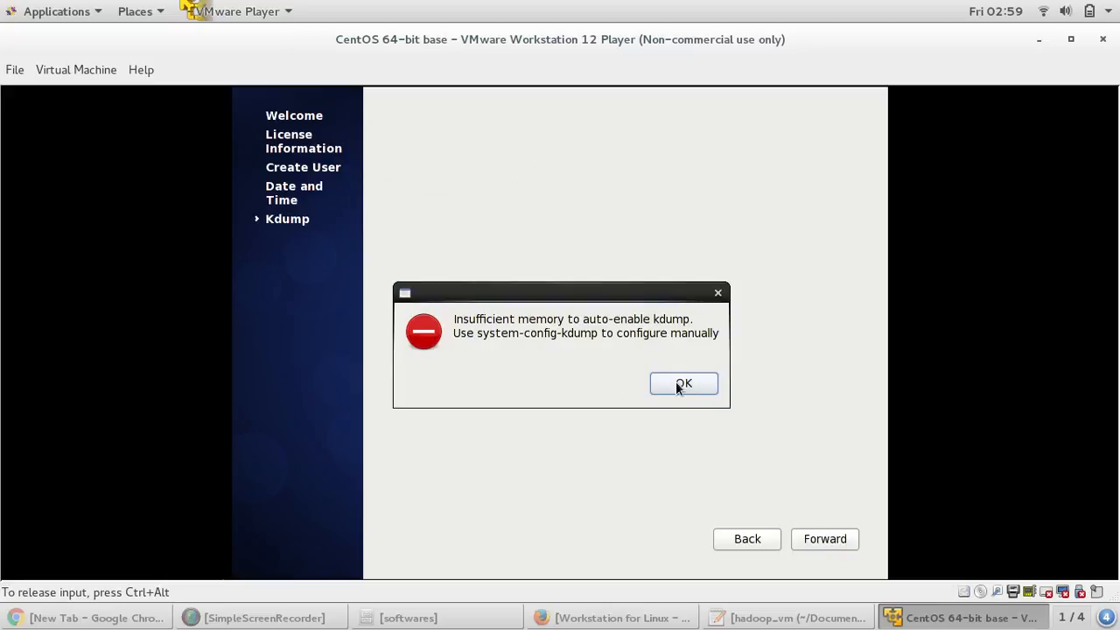
click(676, 383)
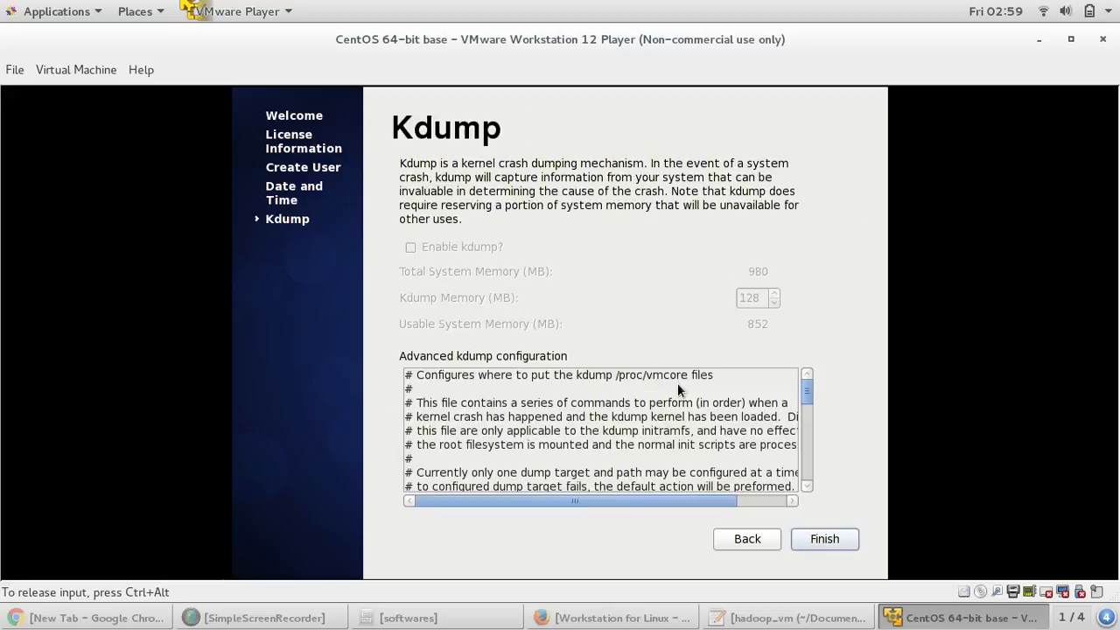
click(820, 541)
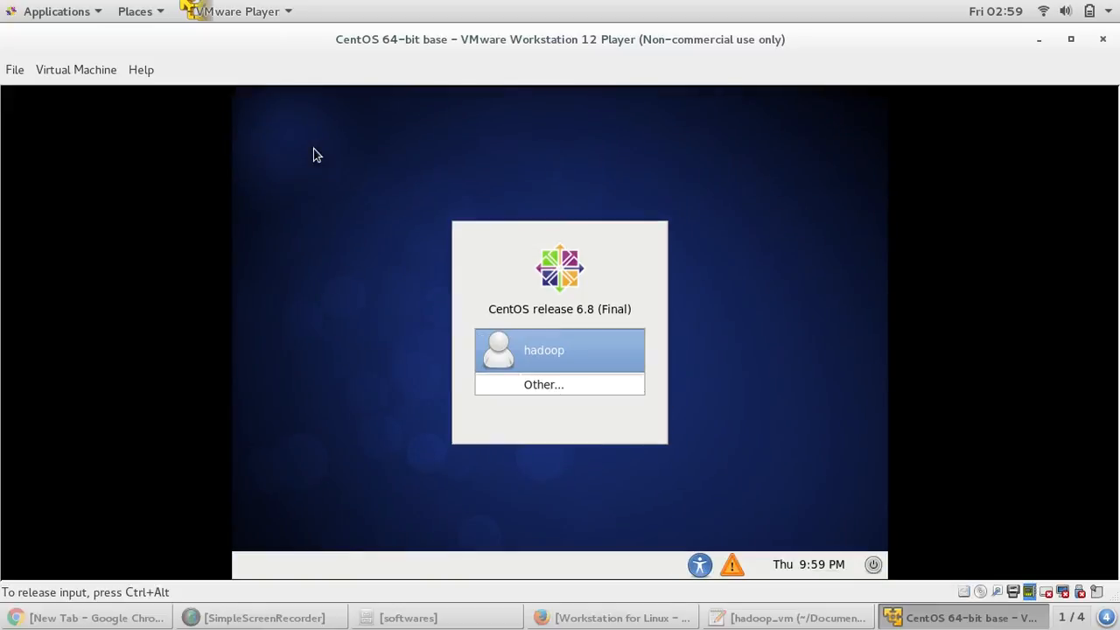
- Log in as hadoop at the greeter with the account password
key(Return)
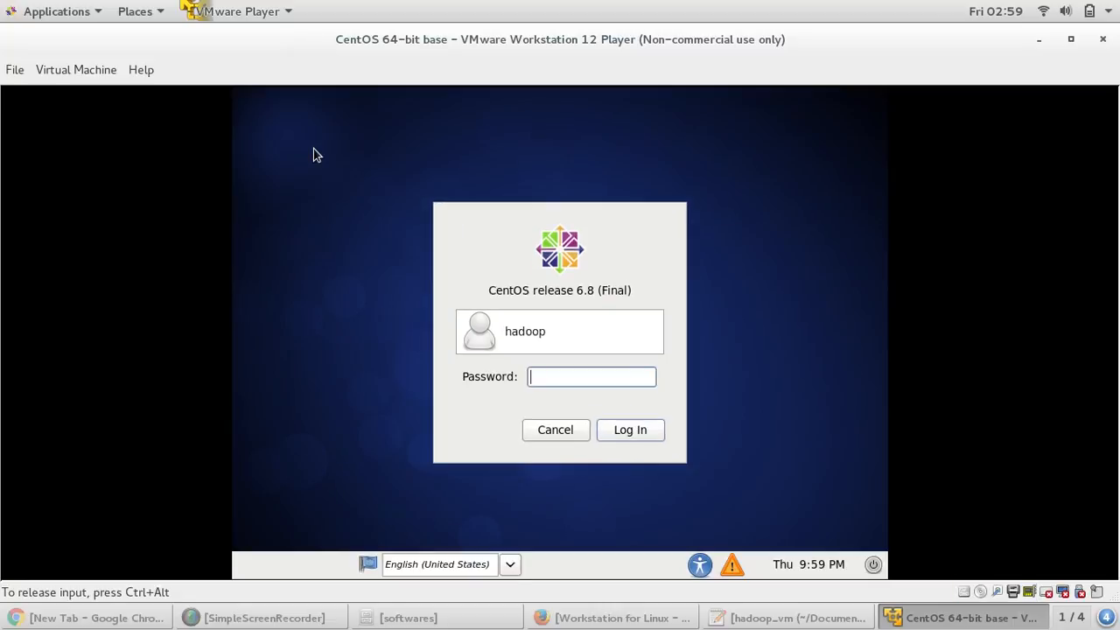
text(••••••••)
key(Return)
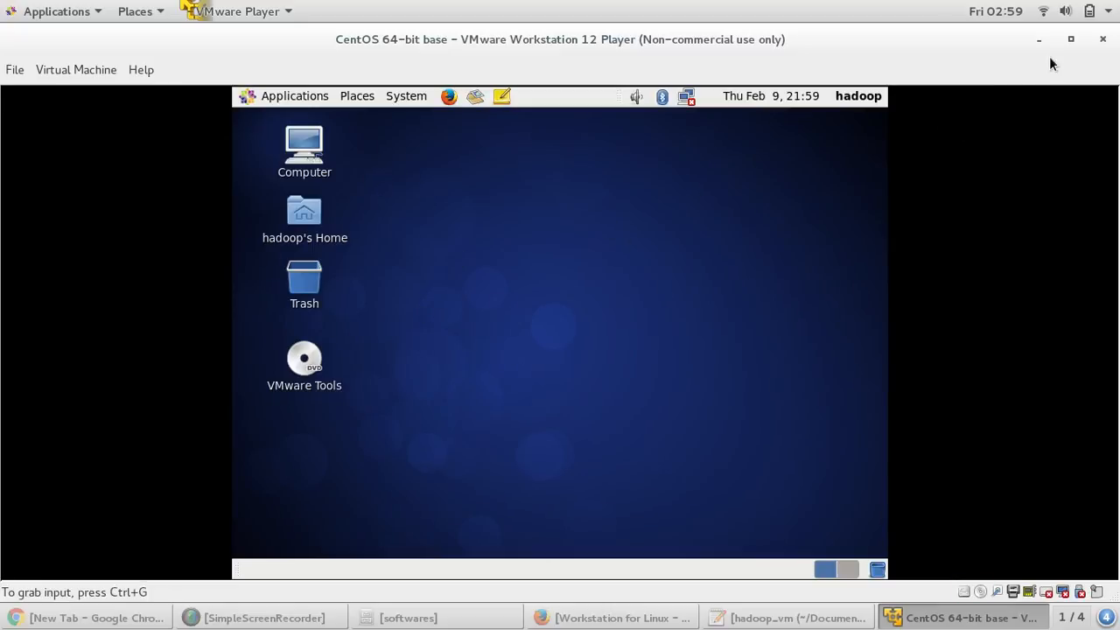
- Restore the VM window from full screen, center it, and release input to show the recorder
click(1071, 39)
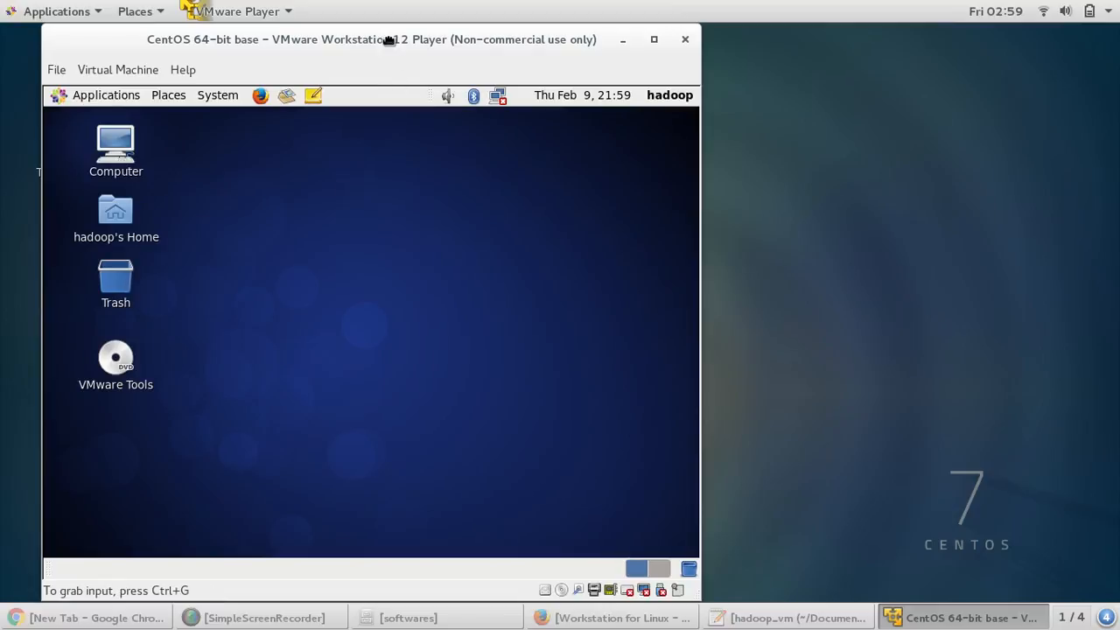
drag(388, 40, 660, 40)
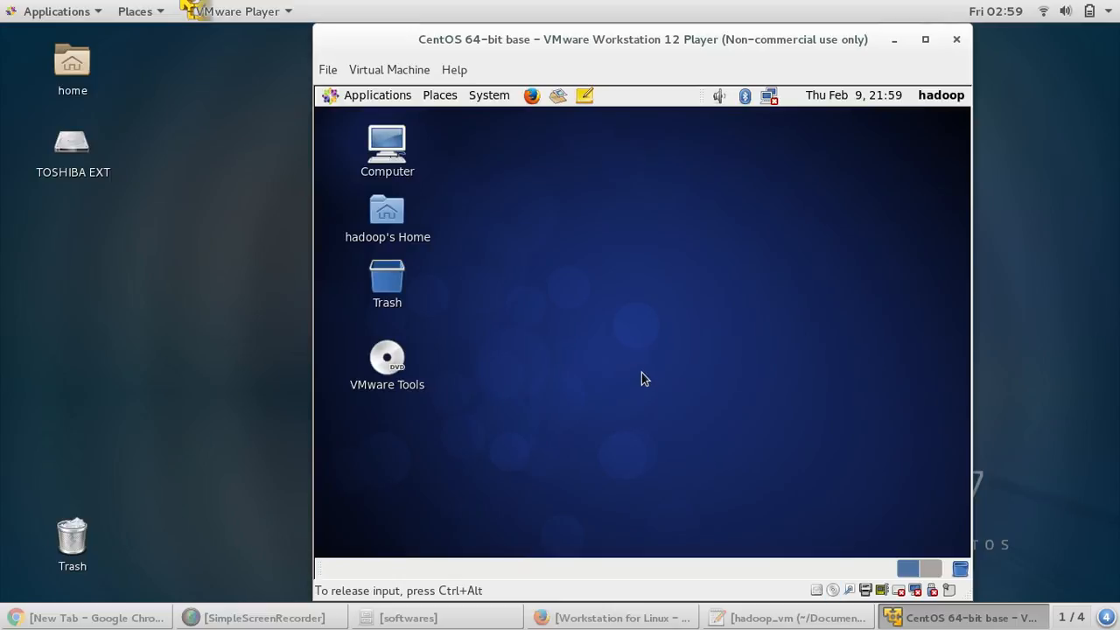
key(ctrl+alt)
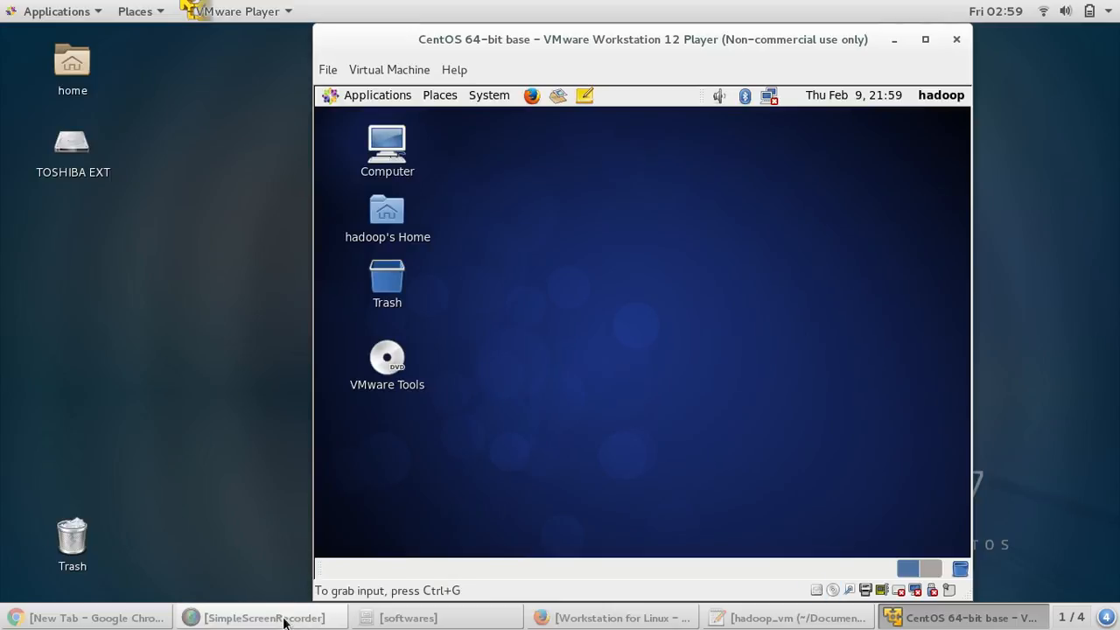
click(284, 619)
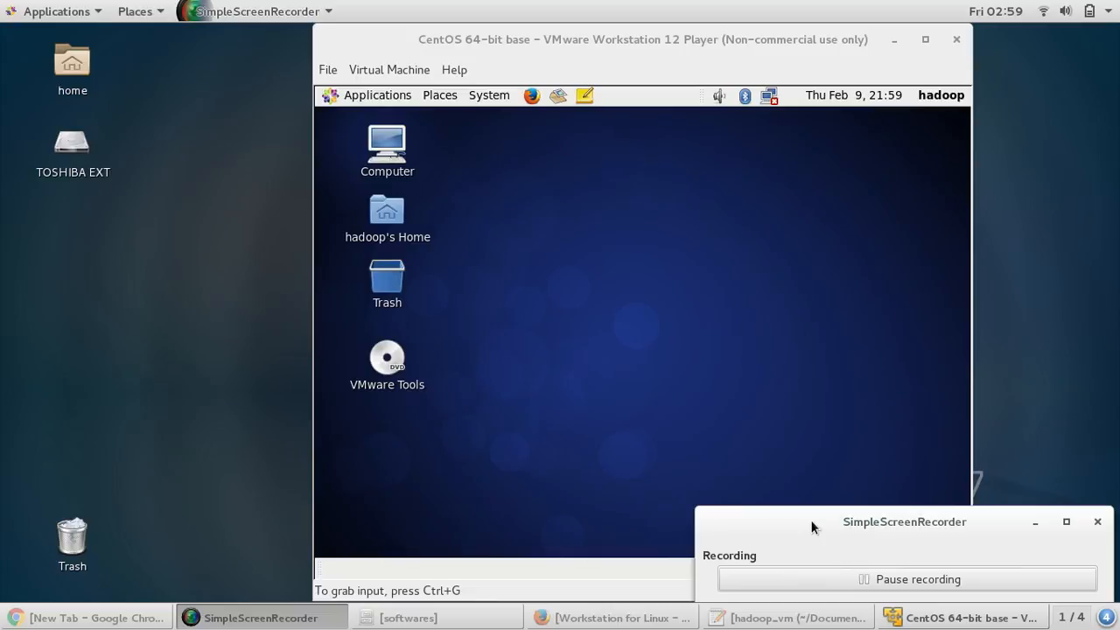